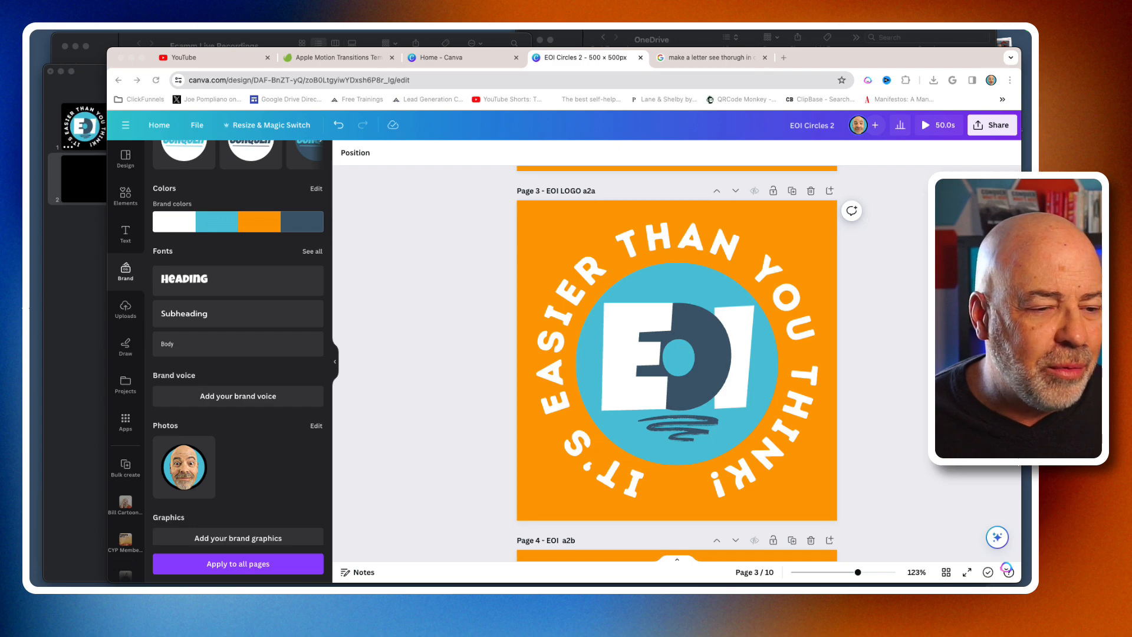
Ungroup the blue circle, EOI letters and scribble that form the centre of the page 3 logo
{"action": "scroll", "coordinate": [451, 343], "scroll_direction": "down", "scroll_amount": 6}
{"action": "scroll", "coordinate": [451, 343], "scroll_direction": "up", "scroll_amount": 7}
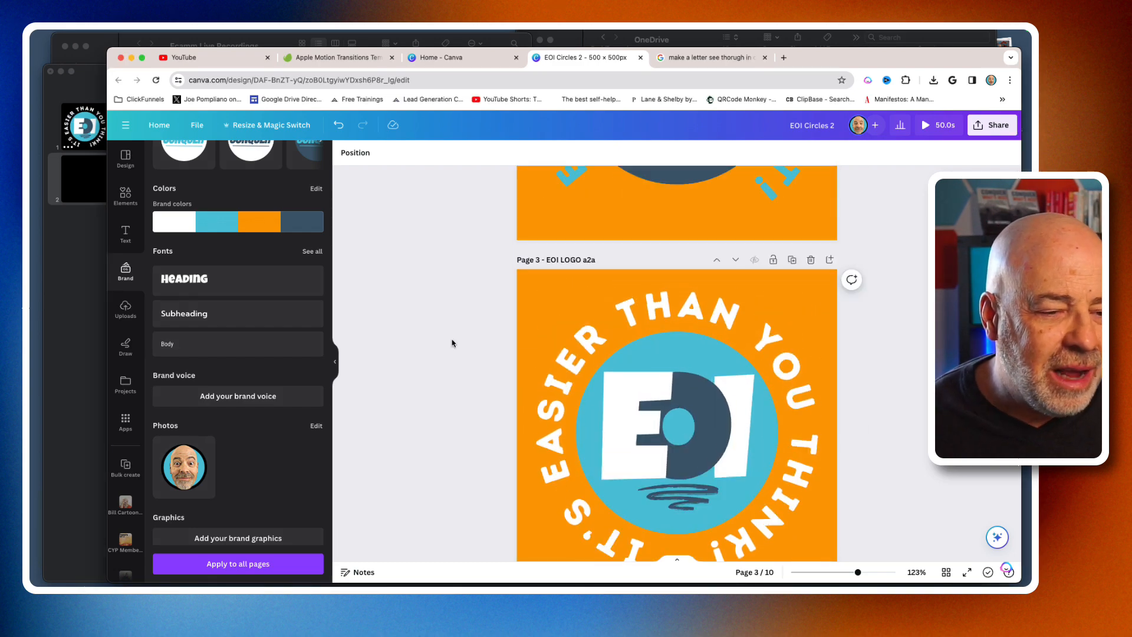
{"action": "scroll", "coordinate": [451, 343], "scroll_direction": "down", "scroll_amount": 2}
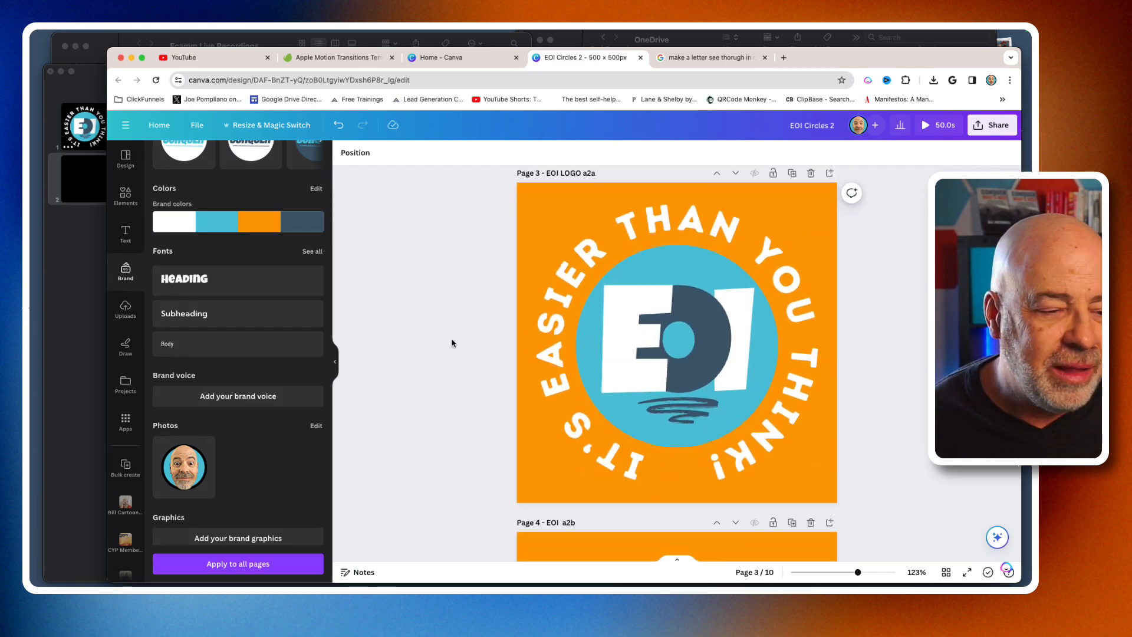
{"action": "left_click", "coordinate": [538, 351]}
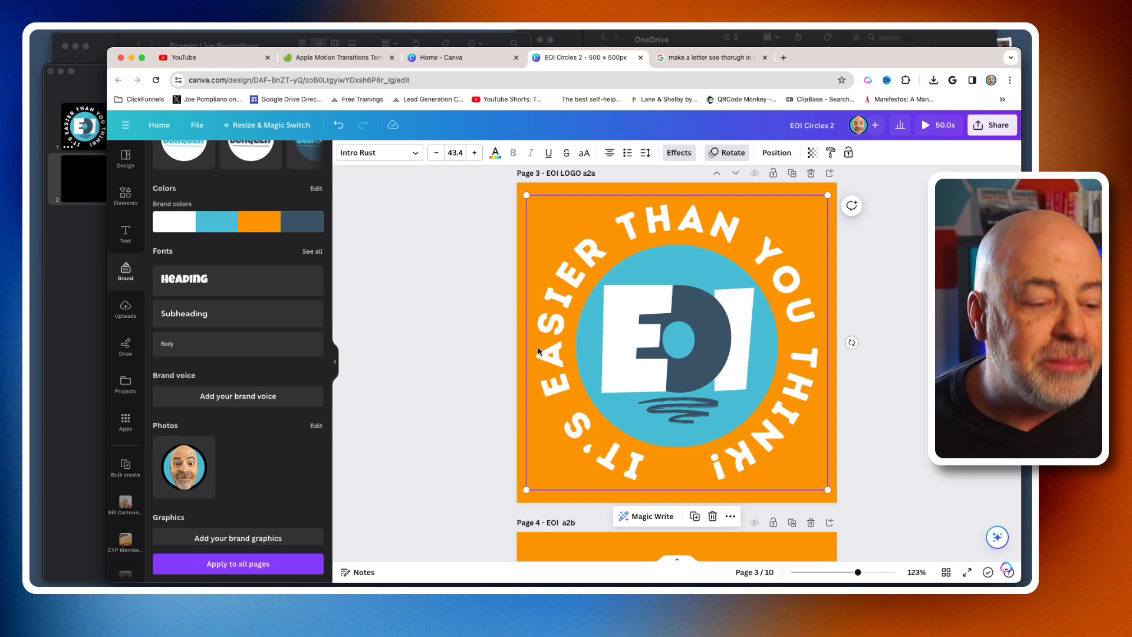
{"action": "left_click", "coordinate": [634, 371]}
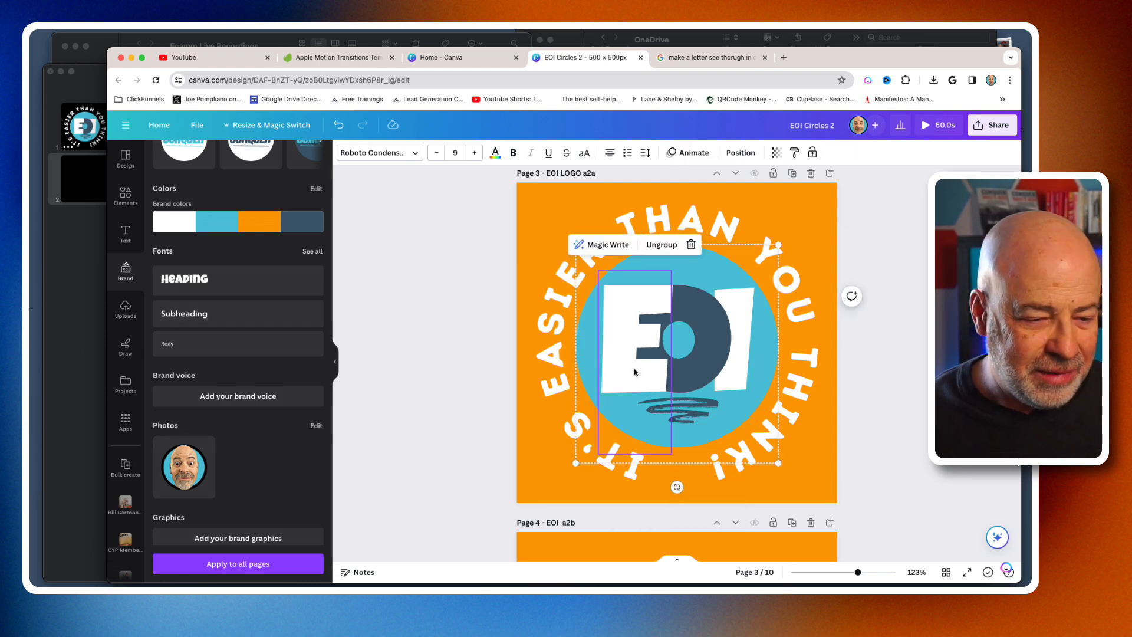
{"action": "left_click", "coordinate": [692, 372]}
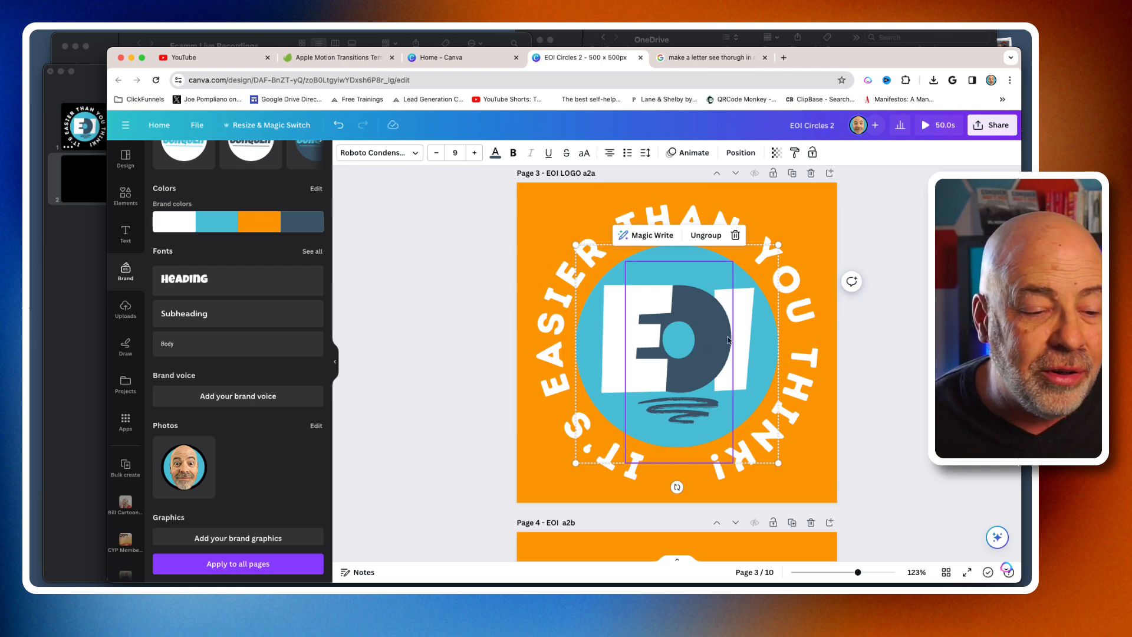
{"action": "left_click", "coordinate": [743, 328]}
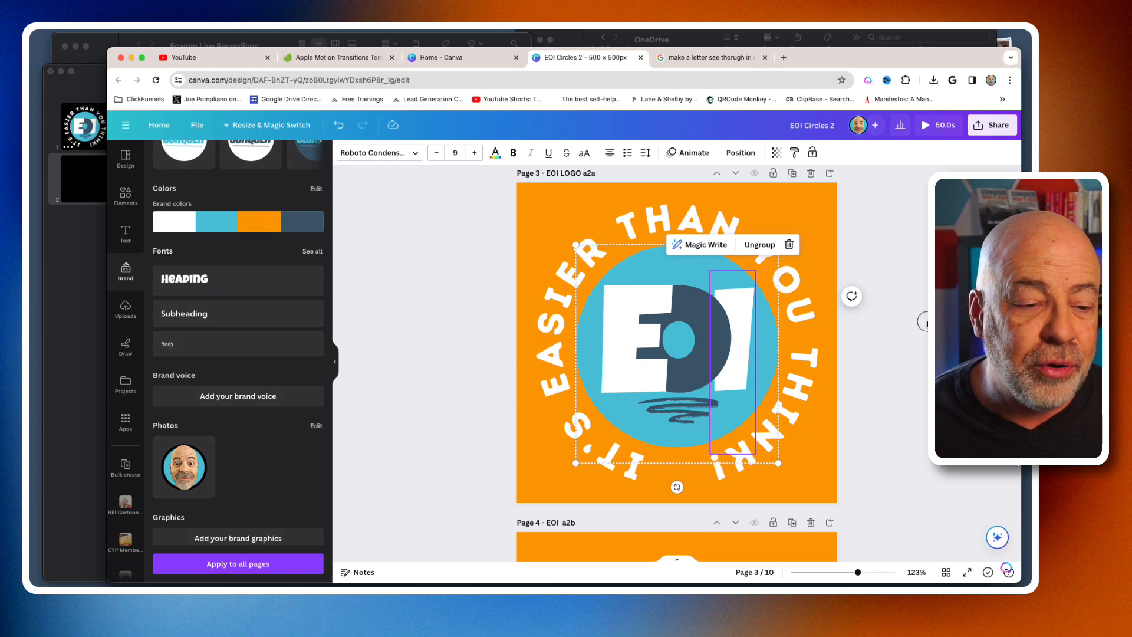
{"action": "left_click", "coordinate": [654, 244]}
{"action": "left_click", "coordinate": [888, 306]}
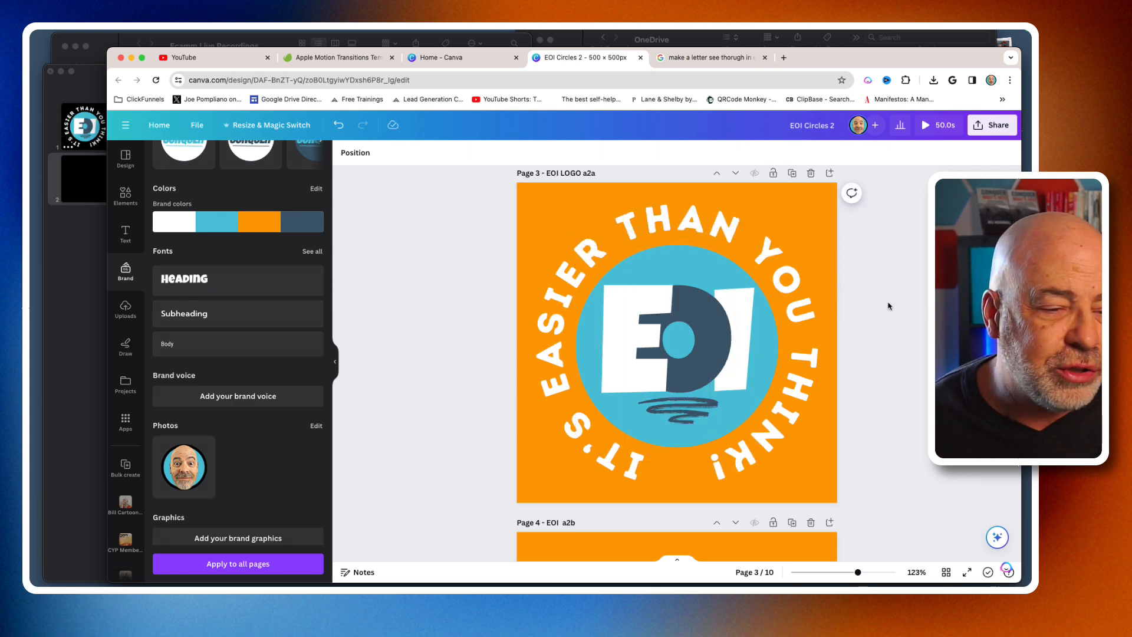
Copy the blue circle from the page 3 logo onto the empty orange page 4
{"action": "left_click", "coordinate": [675, 265]}
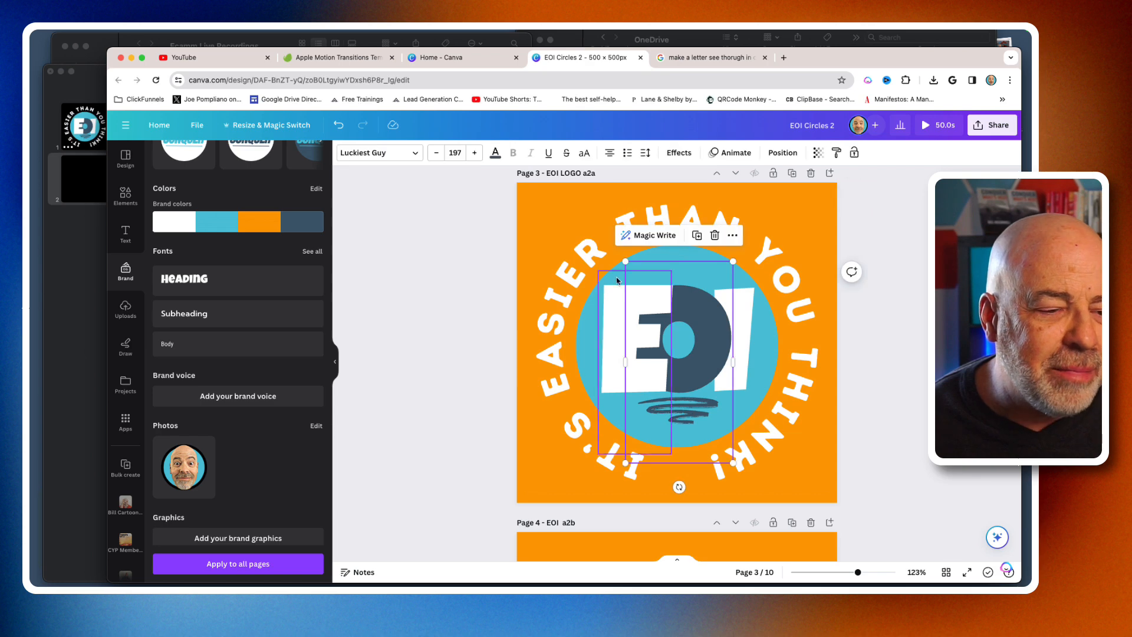
{"action": "left_click", "coordinate": [583, 333]}
{"action": "scroll", "coordinate": [628, 395], "scroll_direction": "down", "scroll_amount": 3}
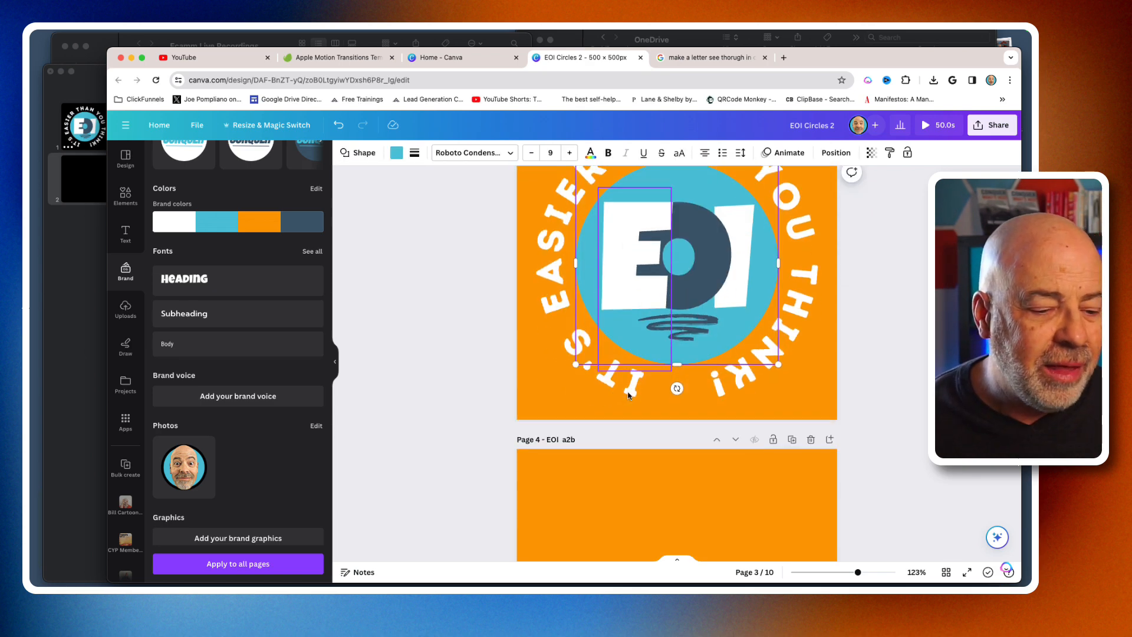
{"action": "scroll", "coordinate": [628, 395], "scroll_direction": "down", "scroll_amount": 10}
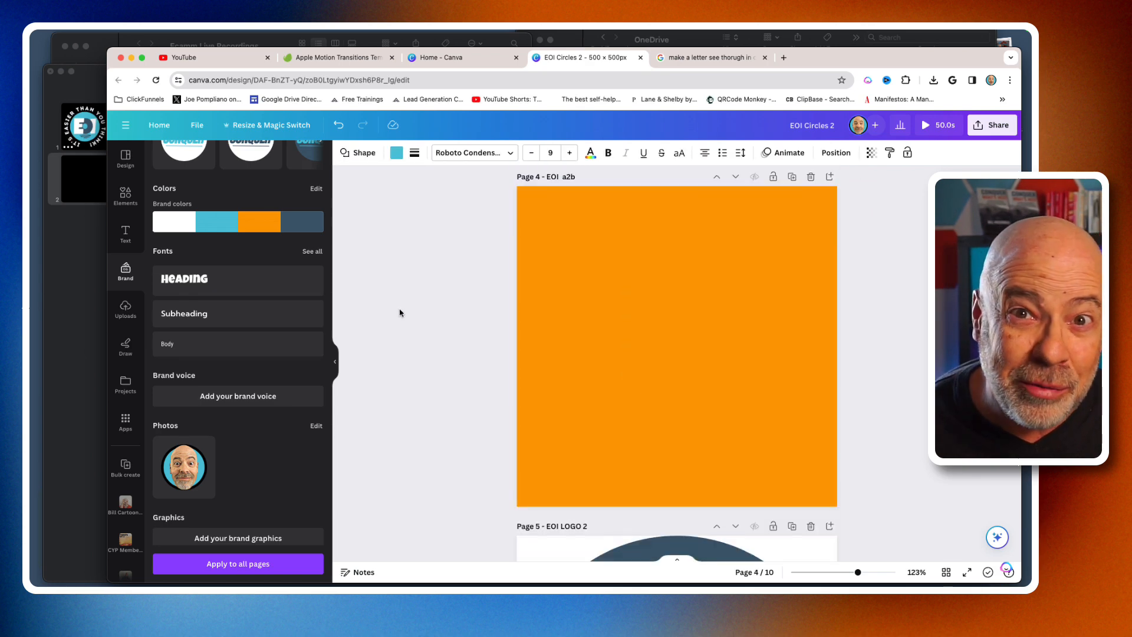
{"action": "key", "text": "cmd+v"}
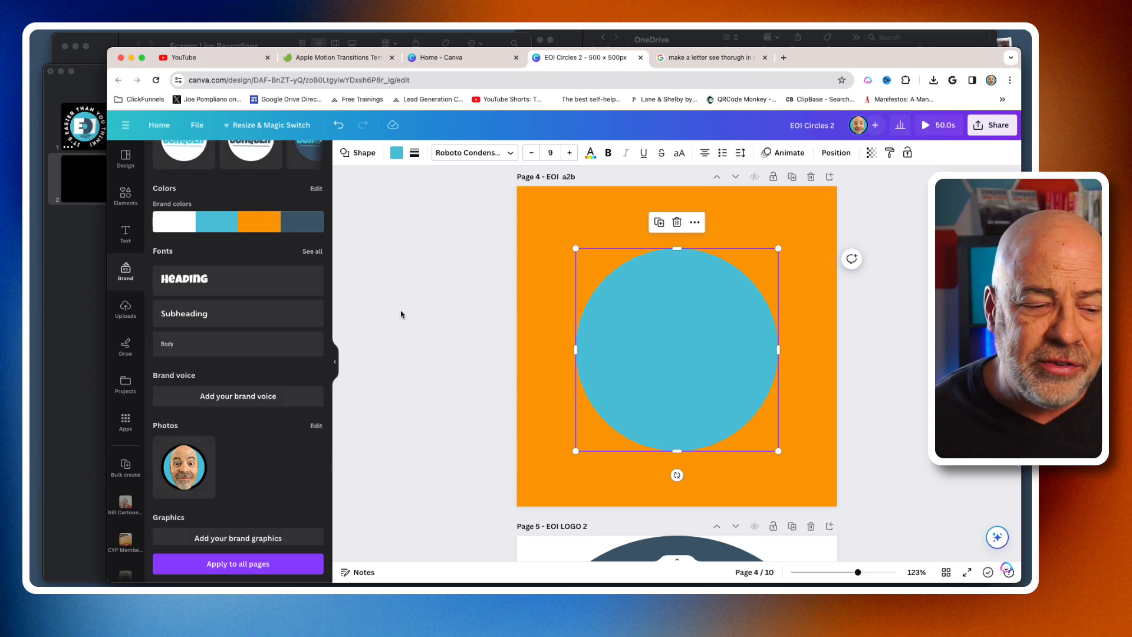
Copy the circular "IT'S EASIER THAN YOU THINK!" text from page 3 onto page 4
{"action": "left_click", "coordinate": [401, 315]}
{"action": "scroll", "coordinate": [440, 341], "scroll_direction": "up", "scroll_amount": 9}
{"action": "left_click", "coordinate": [561, 321]}
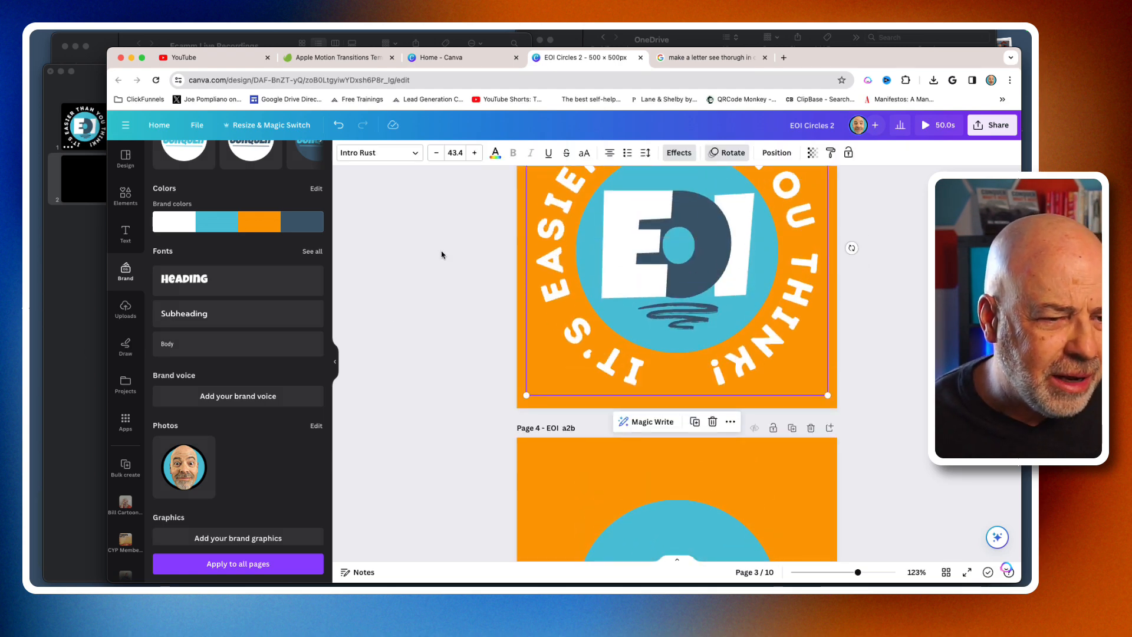
{"action": "scroll", "coordinate": [441, 251], "scroll_direction": "down", "scroll_amount": 8}
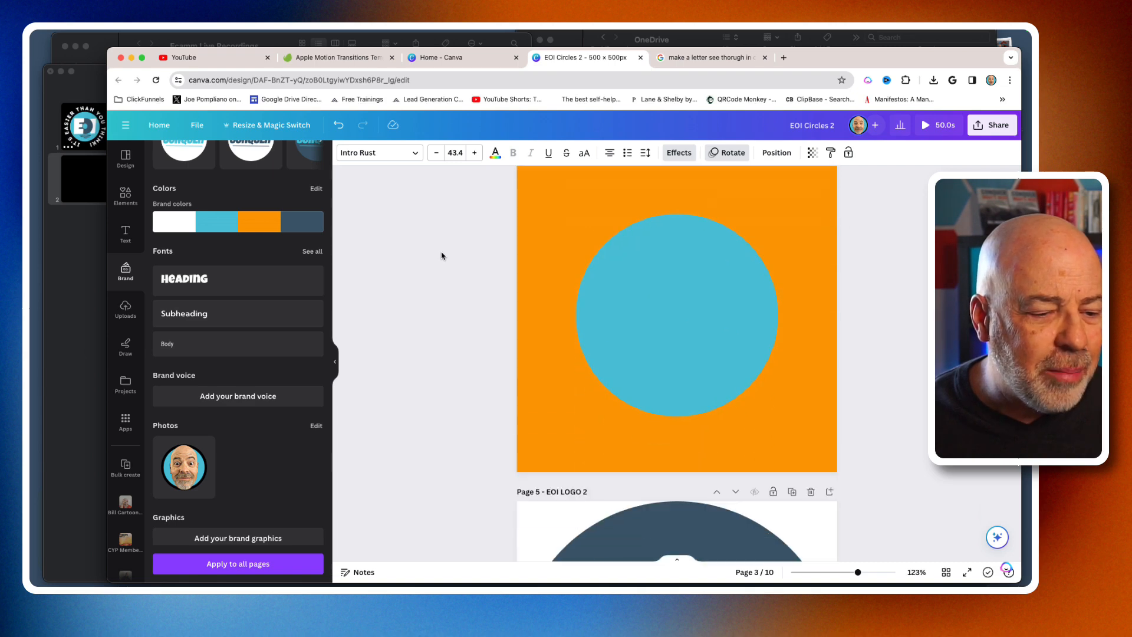
{"action": "key", "text": "cmd+v"}
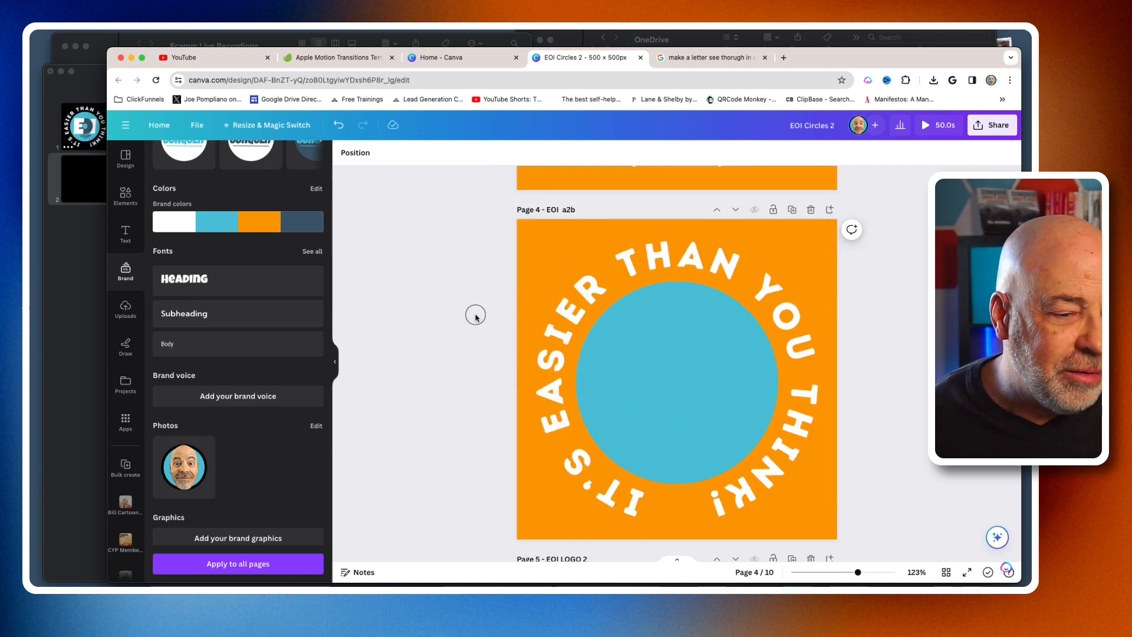
Align the blue circle and the circular text on page 4 to each other's vertical middle
{"action": "left_click_drag", "start_coordinate": [472, 313], "coordinate": [893, 497]}
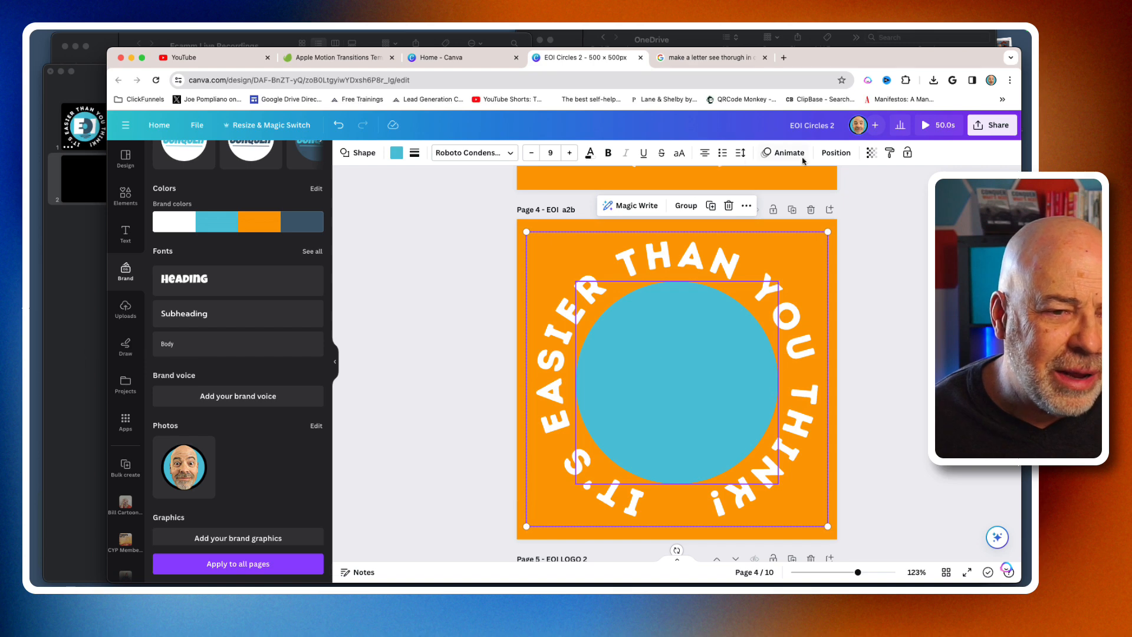
{"action": "left_click", "coordinate": [836, 153]}
{"action": "left_click", "coordinate": [180, 275]}
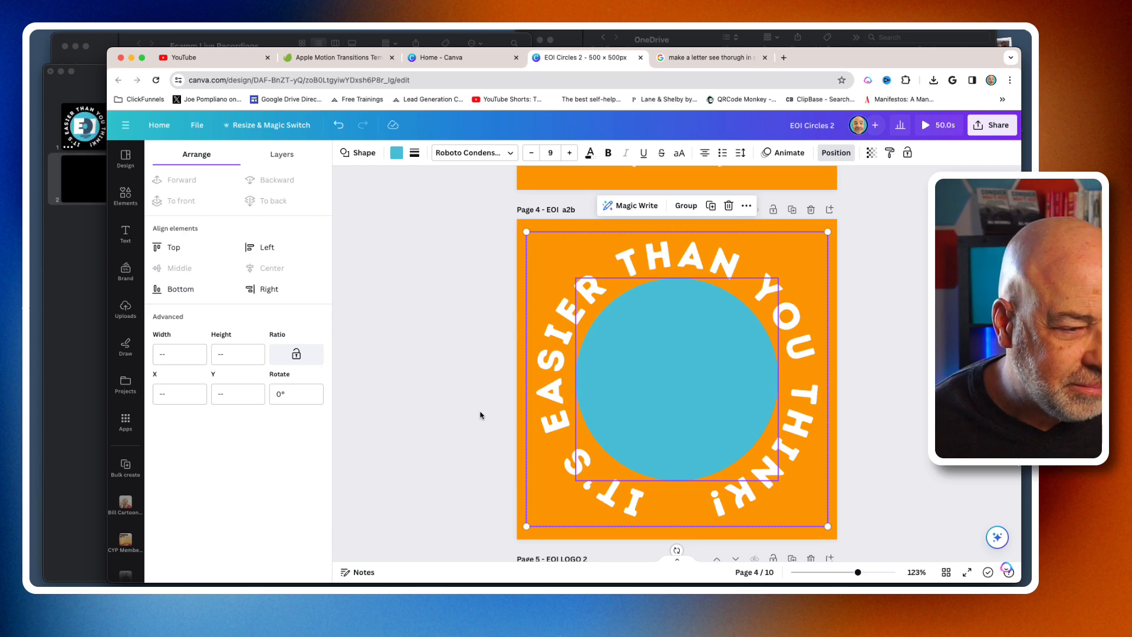
{"action": "left_click", "coordinate": [449, 414]}
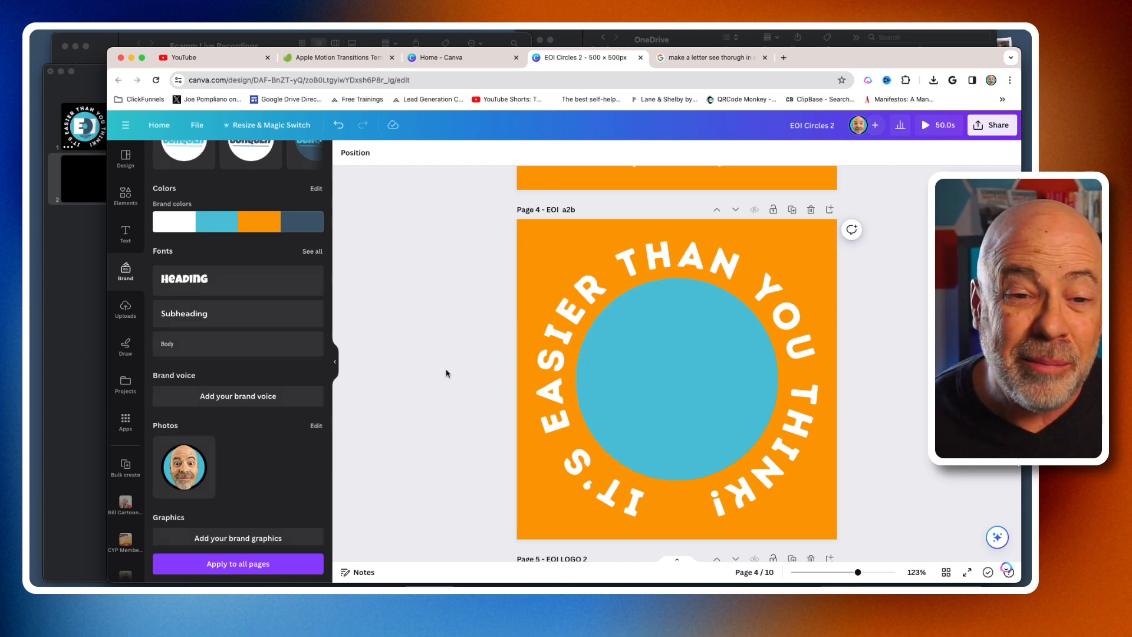
Select the circular text on page 4 and inspect its letter and line spacing settings
{"action": "left_click", "coordinate": [544, 434]}
{"action": "left_click", "coordinate": [546, 433]}
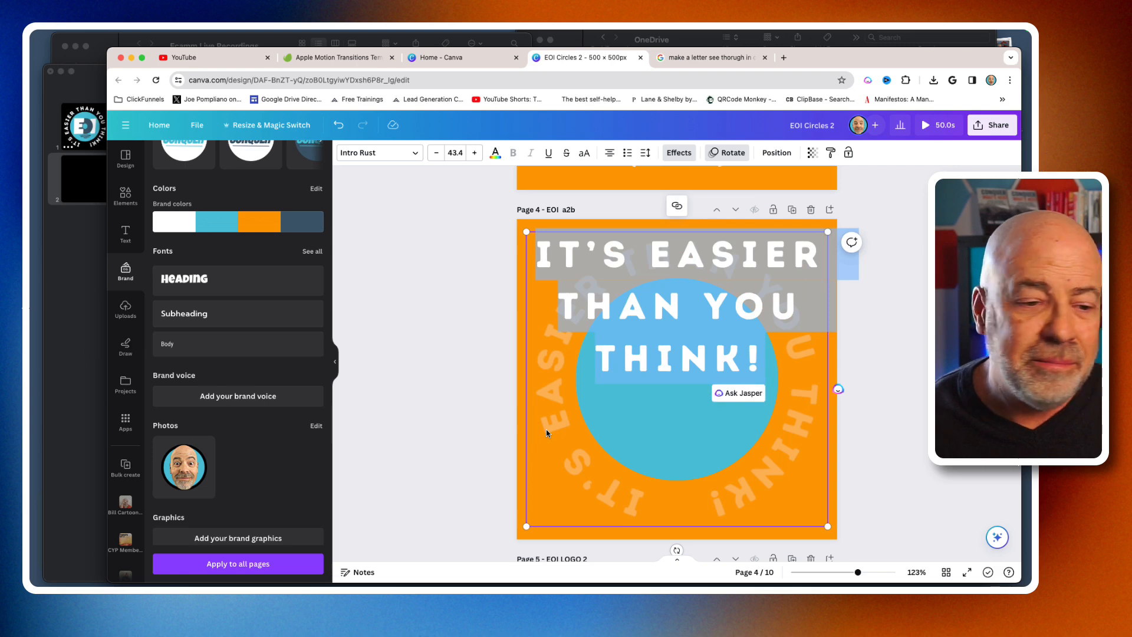
{"action": "key", "text": "Escape"}
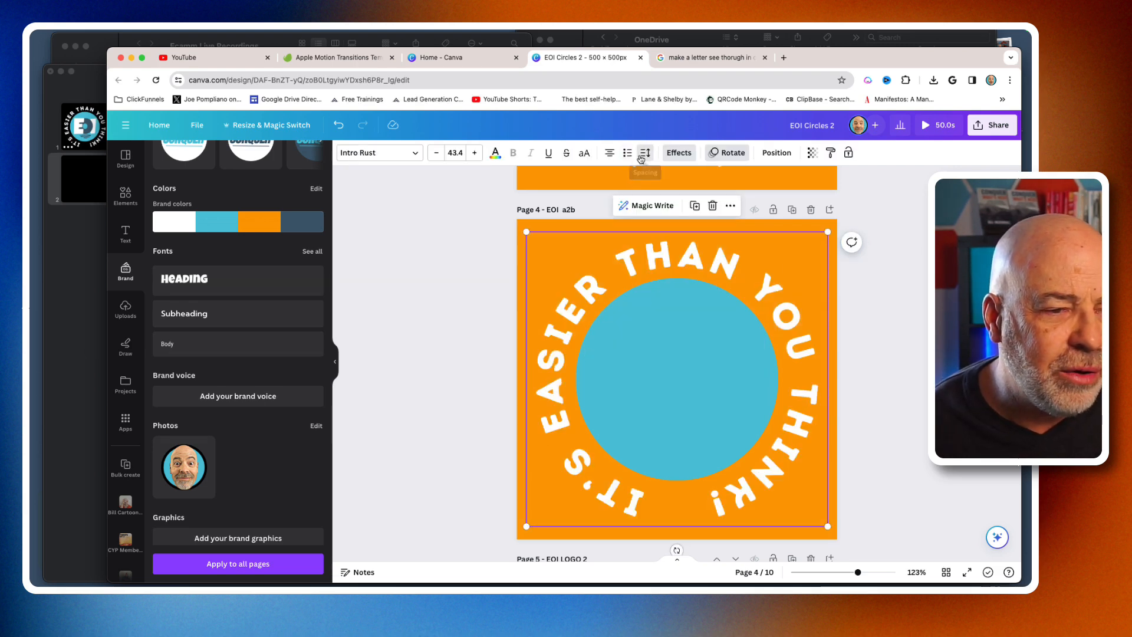
{"action": "left_click", "coordinate": [642, 156]}
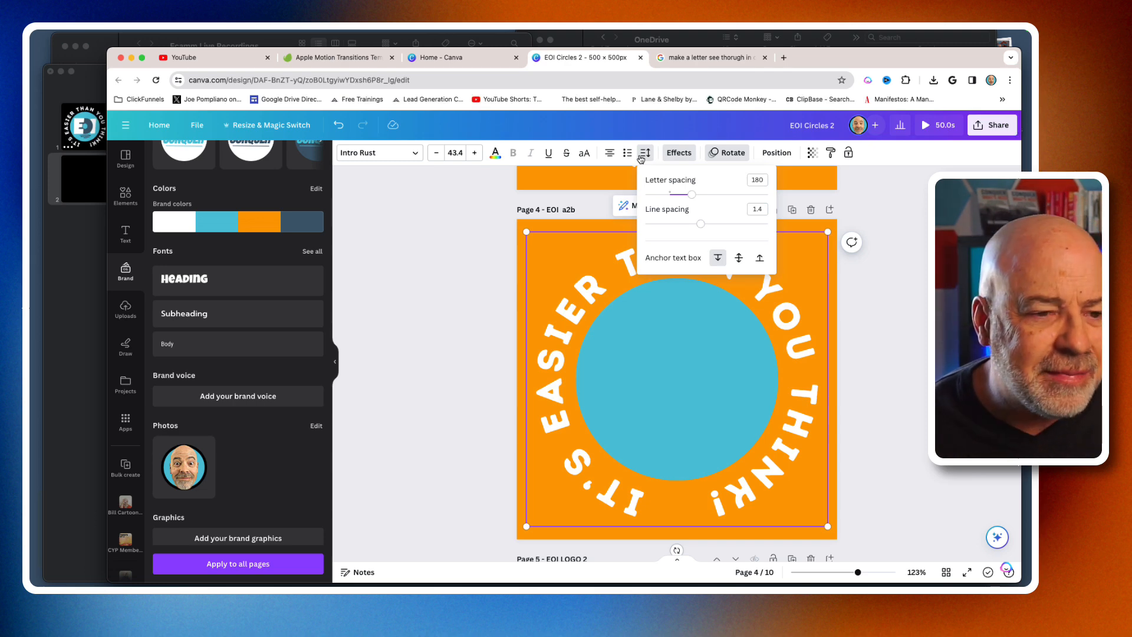
Reapply the Curve shape effect to the page 4 text and set its curve to 69 so it wraps the circle
{"action": "left_click", "coordinate": [679, 154]}
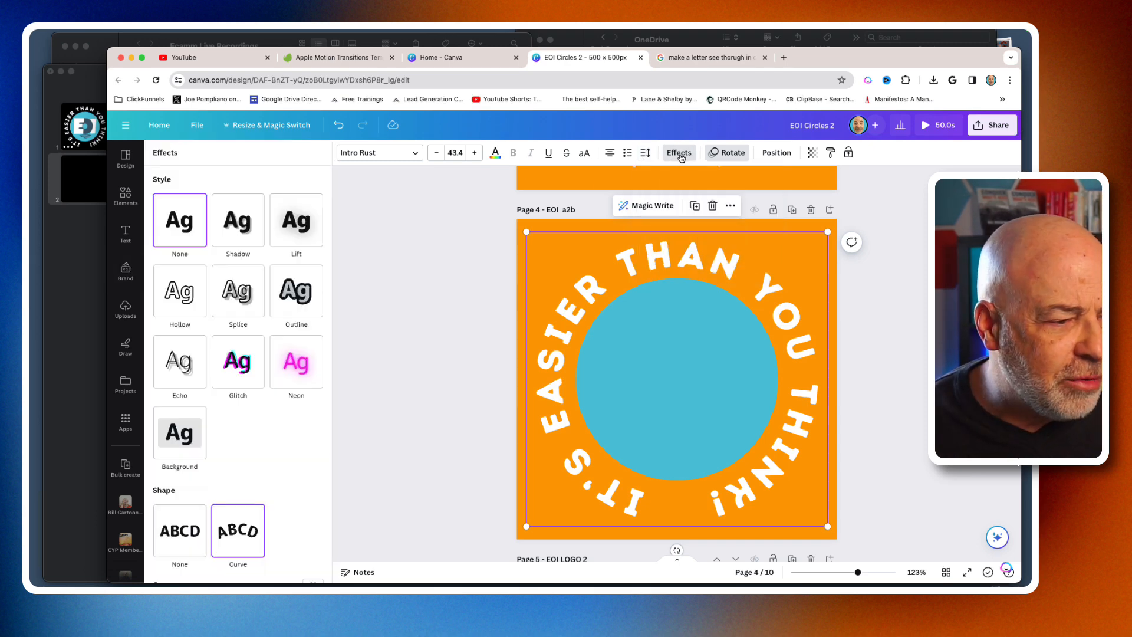
{"action": "left_click", "coordinate": [237, 534]}
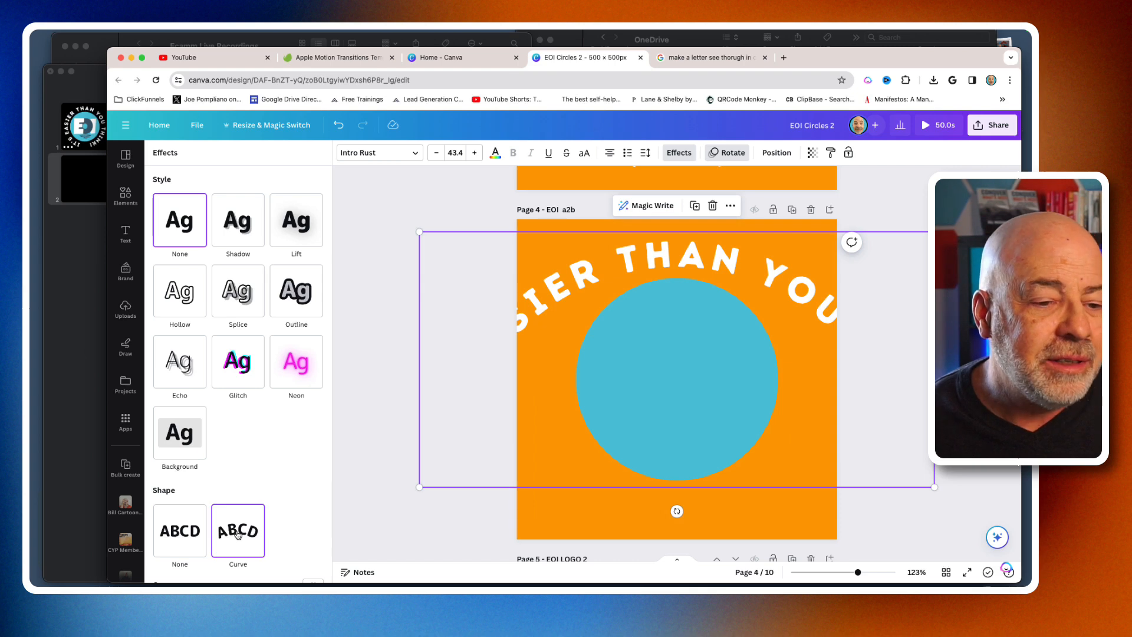
{"action": "scroll", "coordinate": [297, 497], "scroll_direction": "down", "scroll_amount": 1}
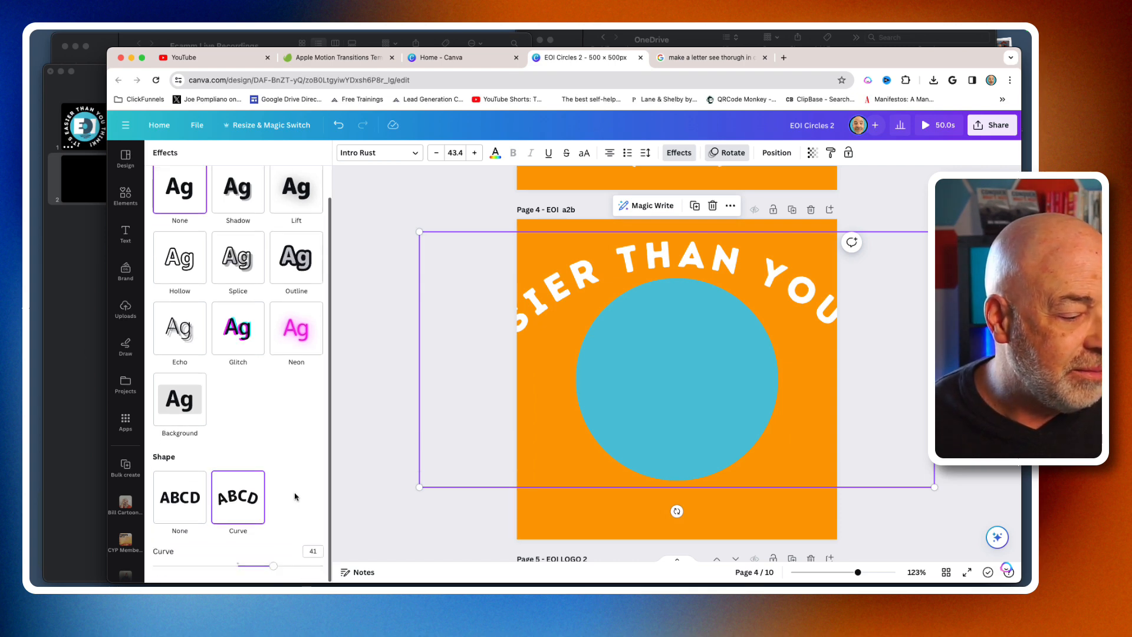
{"action": "left_click", "coordinate": [375, 484]}
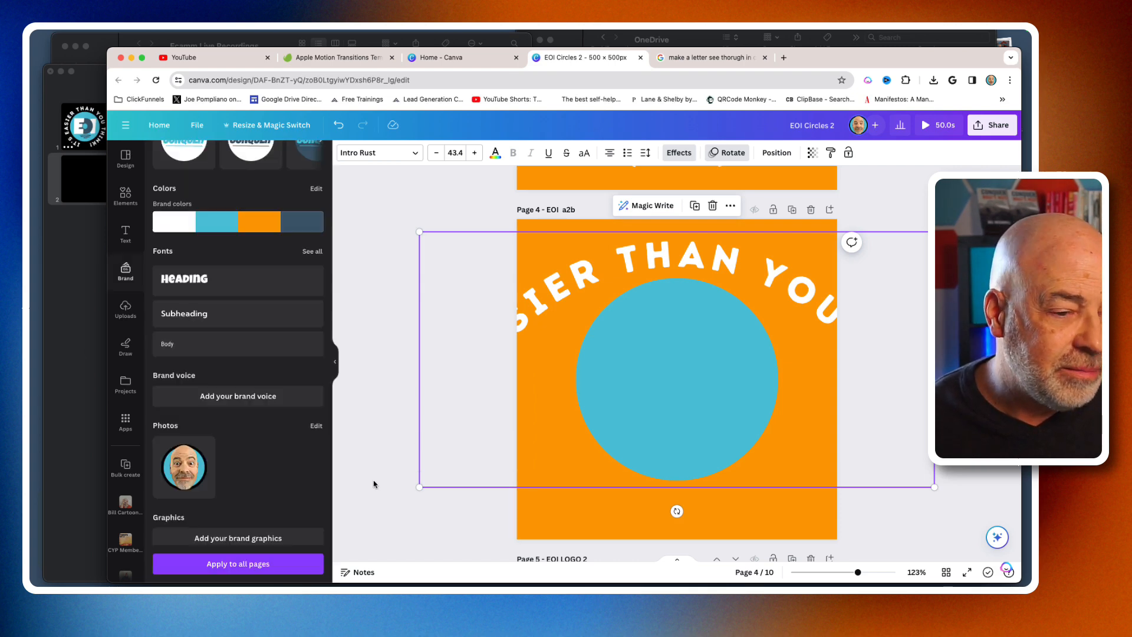
{"action": "left_click", "coordinate": [601, 393]}
{"action": "left_click", "coordinate": [375, 390]}
{"action": "left_click", "coordinate": [582, 279]}
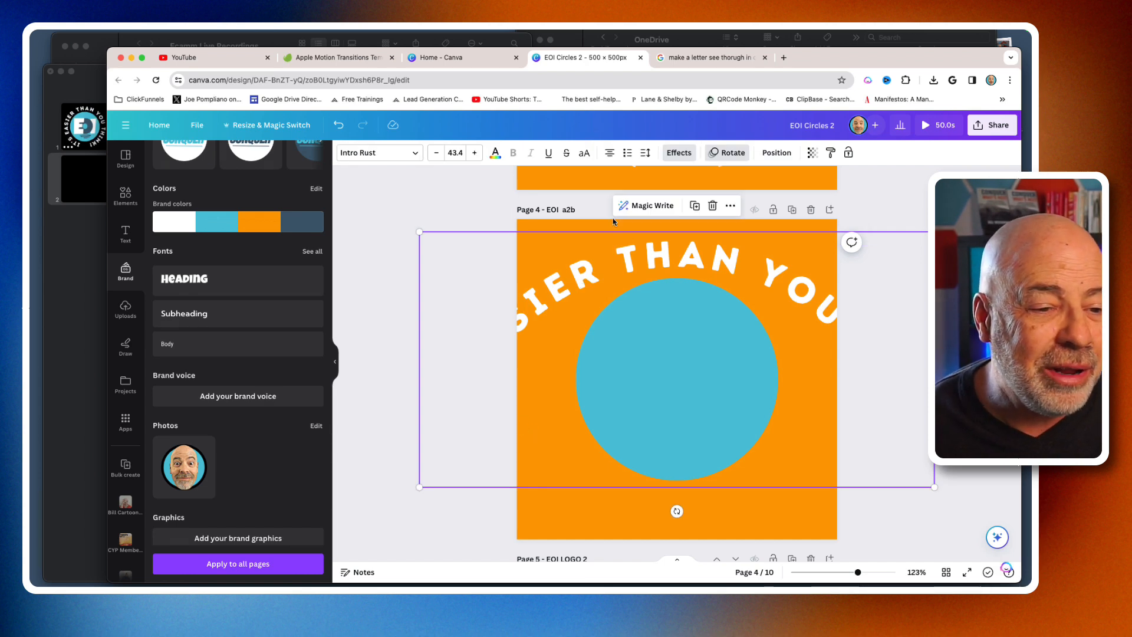
{"action": "left_click", "coordinate": [680, 154]}
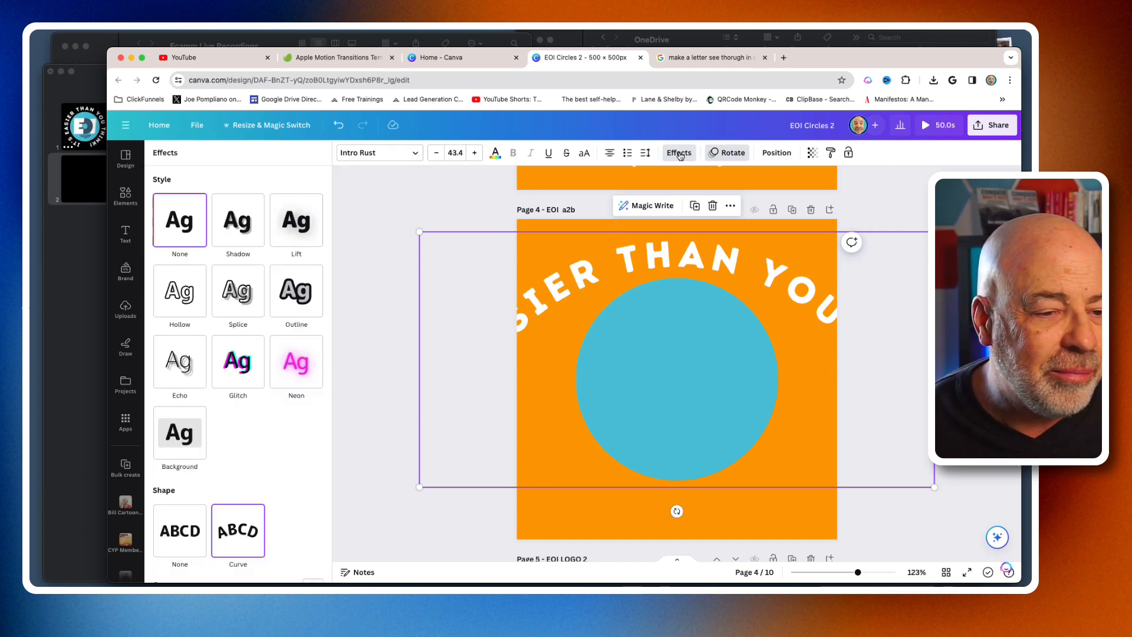
{"action": "scroll", "coordinate": [264, 516], "scroll_direction": "down", "scroll_amount": 2}
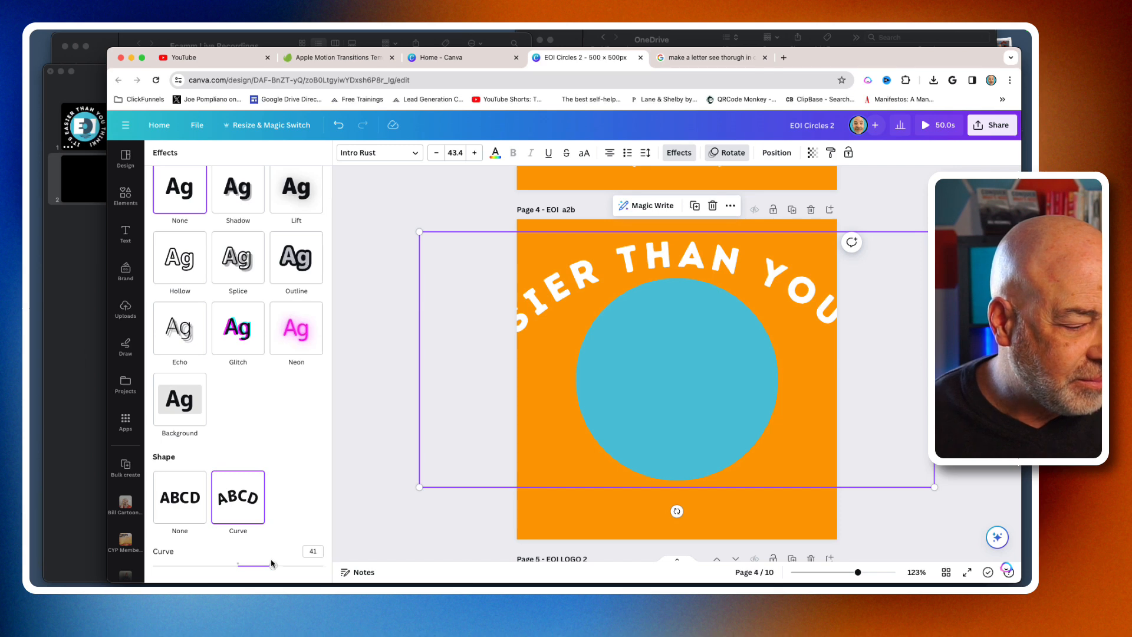
{"action": "left_click_drag", "start_coordinate": [273, 565], "coordinate": [297, 565]}
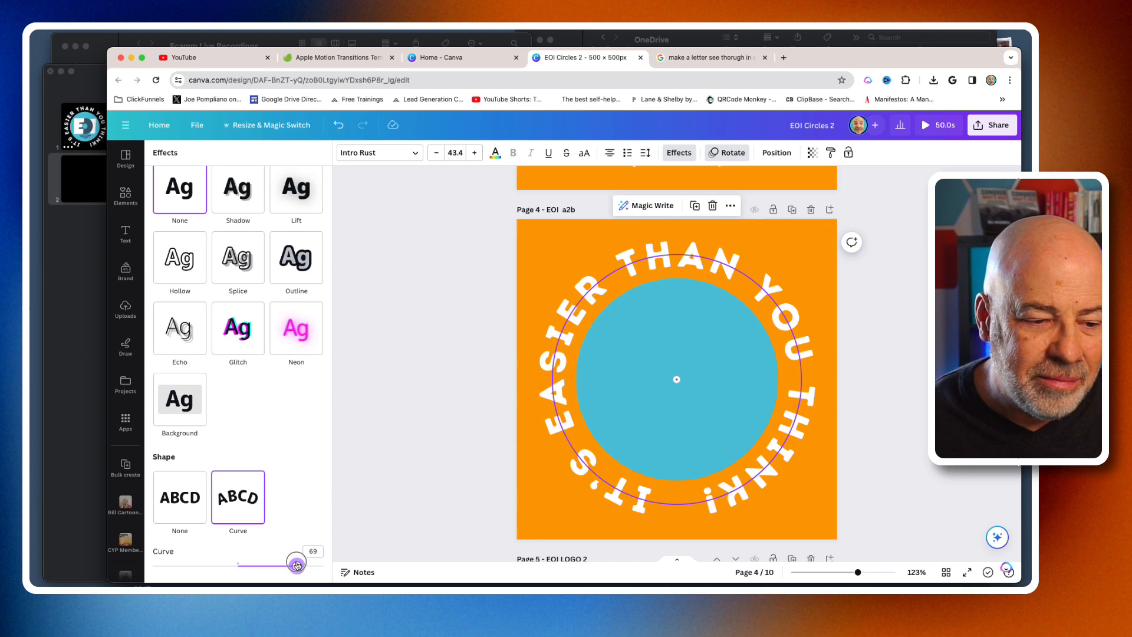
{"action": "left_click_drag", "start_coordinate": [297, 565], "coordinate": [299, 564]}
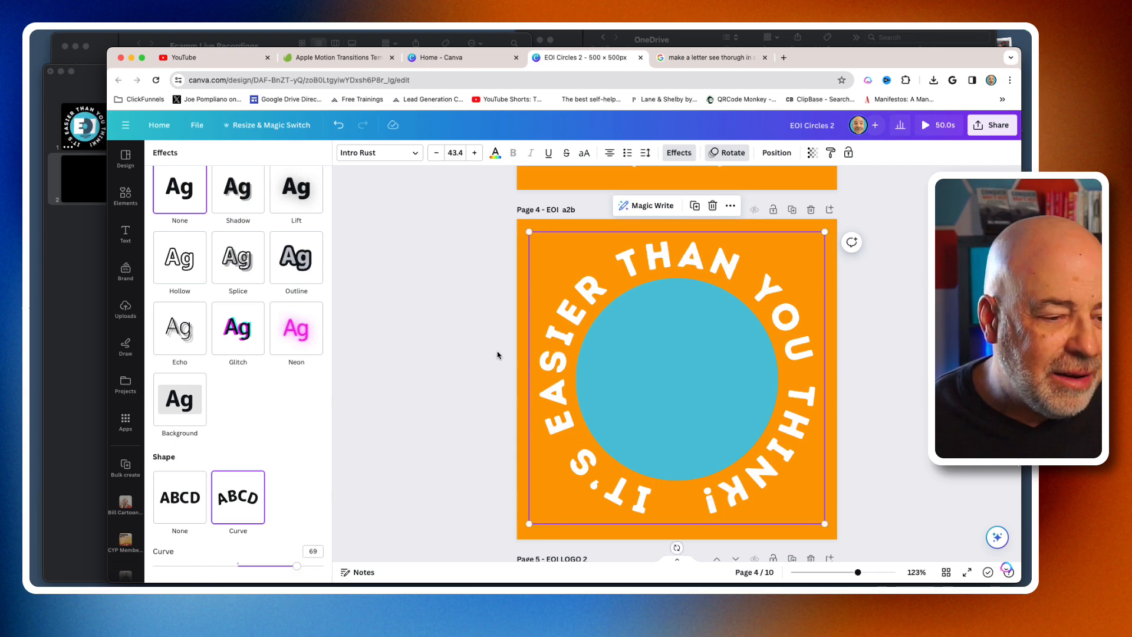
Realign the re-curved text and the blue circle on page 4 to their vertical middle
{"action": "left_click_drag", "start_coordinate": [452, 271], "coordinate": [932, 478]}
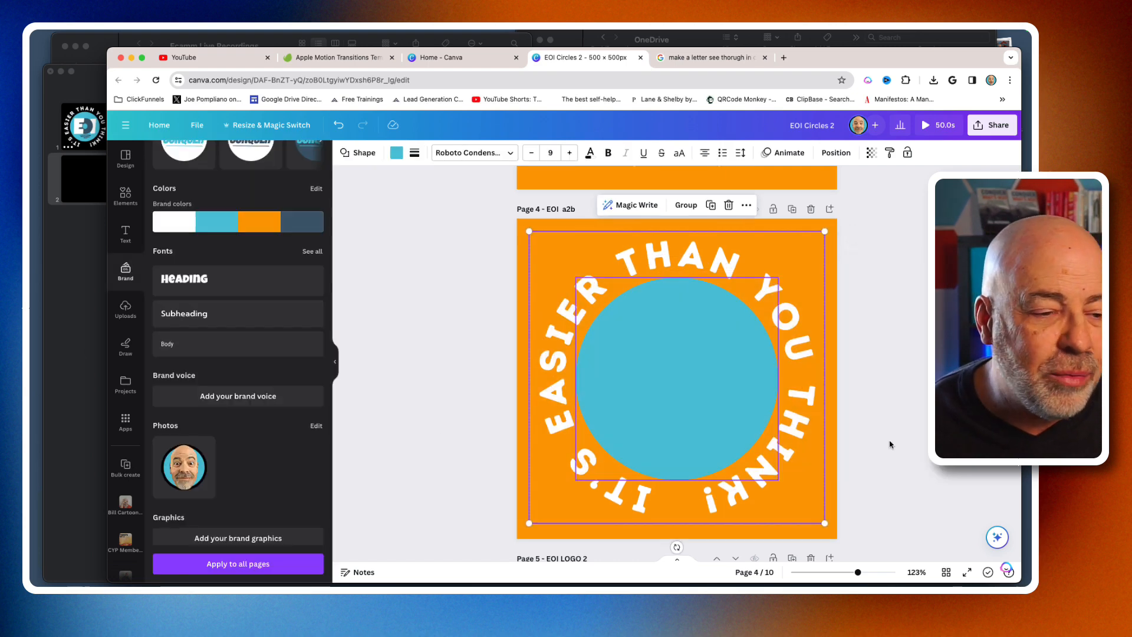
{"action": "left_click", "coordinate": [844, 150]}
{"action": "left_click", "coordinate": [180, 268]}
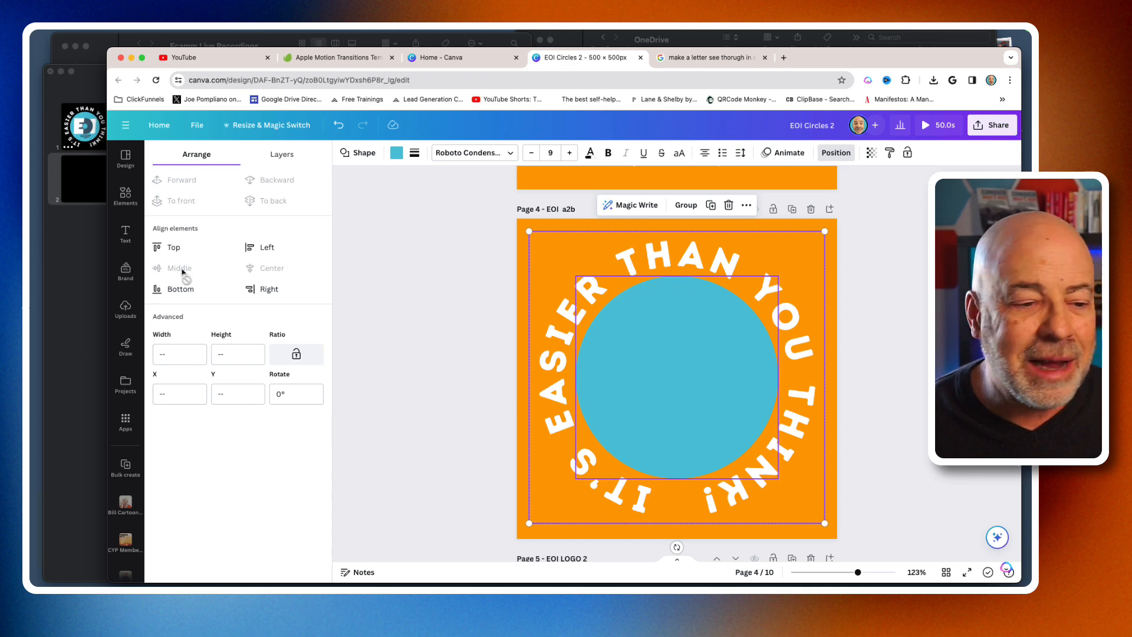
{"action": "left_click", "coordinate": [415, 367]}
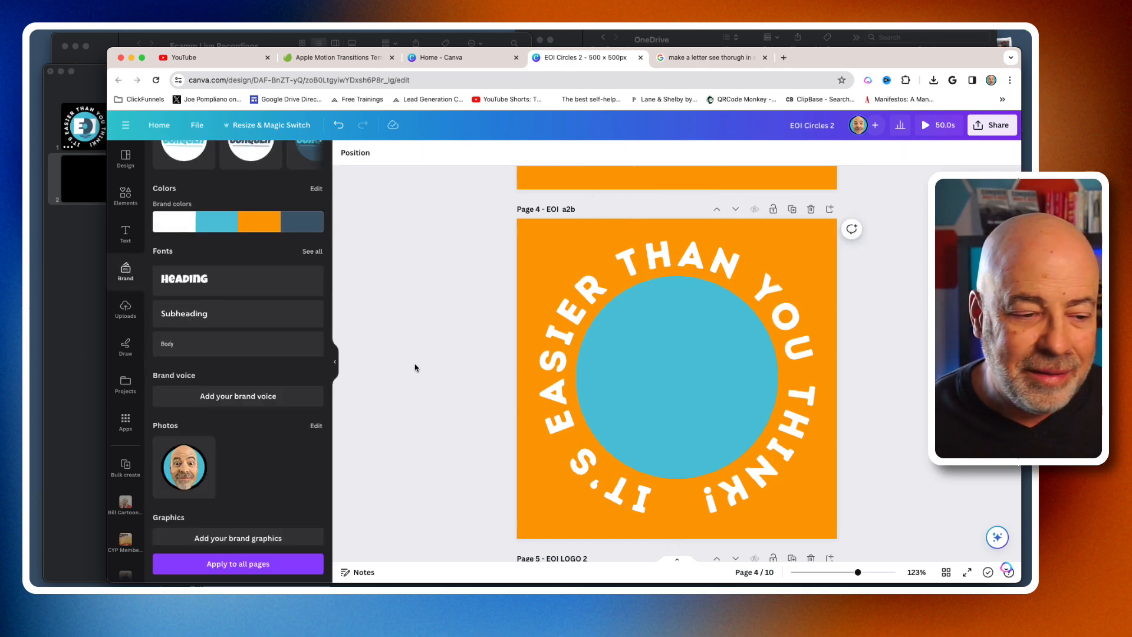
Copy the E, D and I letters and the scribble underline from page 3 onto the blue circle on page 4
{"action": "scroll", "coordinate": [415, 367], "scroll_direction": "up", "scroll_amount": 5}
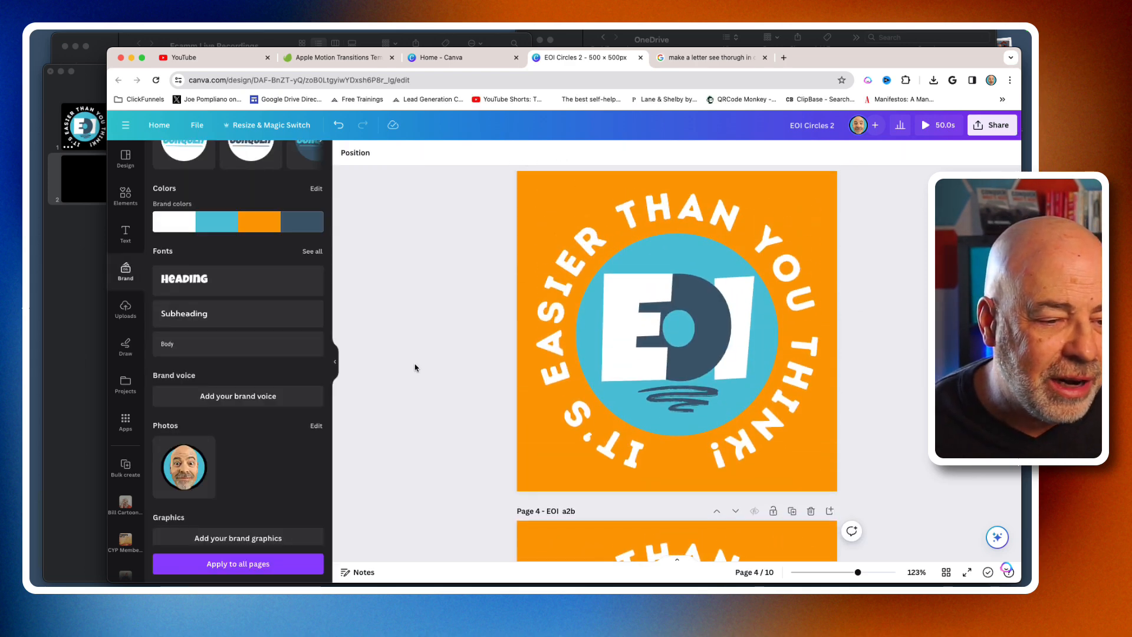
{"action": "left_click", "coordinate": [631, 361]}
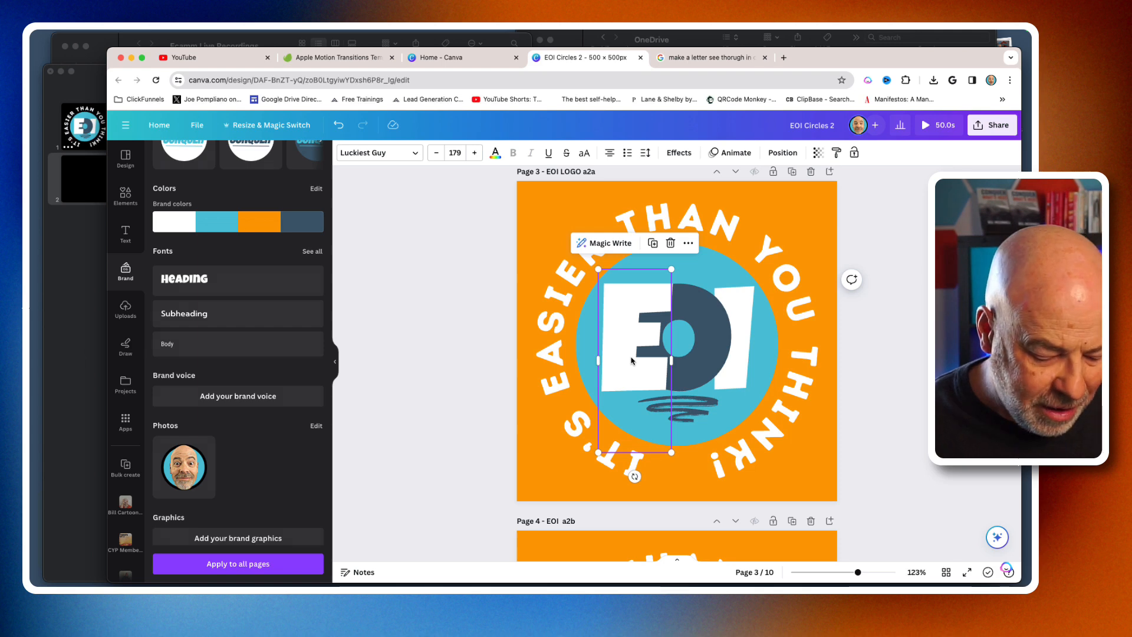
{"action": "left_click", "coordinate": [685, 416], "text": "shift"}
{"action": "left_click", "coordinate": [743, 321], "text": "shift"}
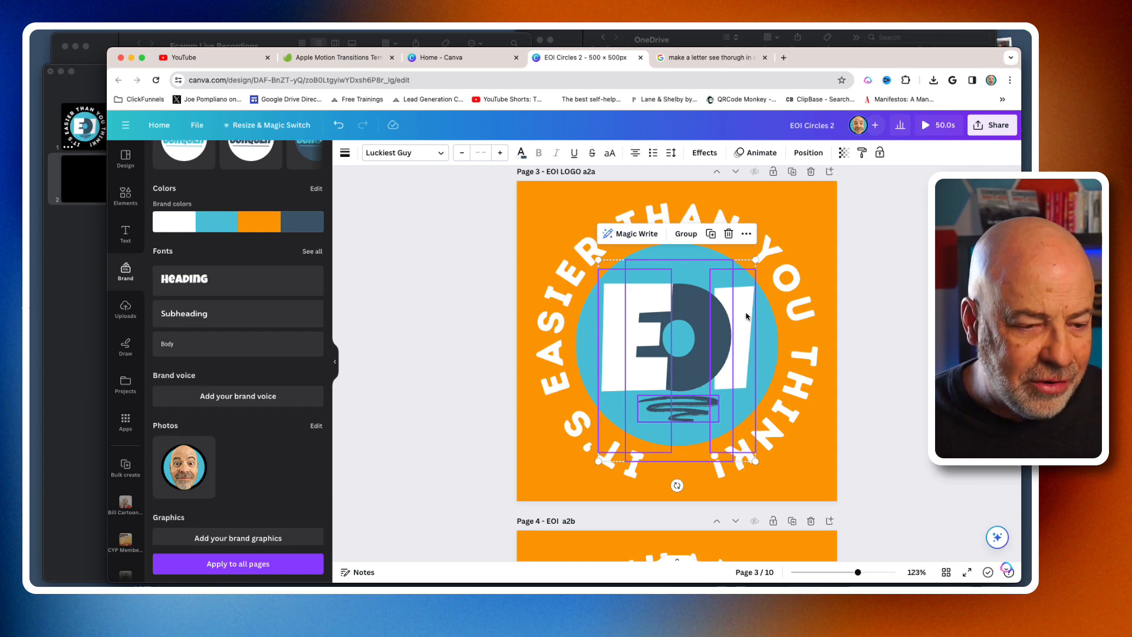
{"action": "scroll", "coordinate": [746, 316], "scroll_direction": "down", "scroll_amount": 7}
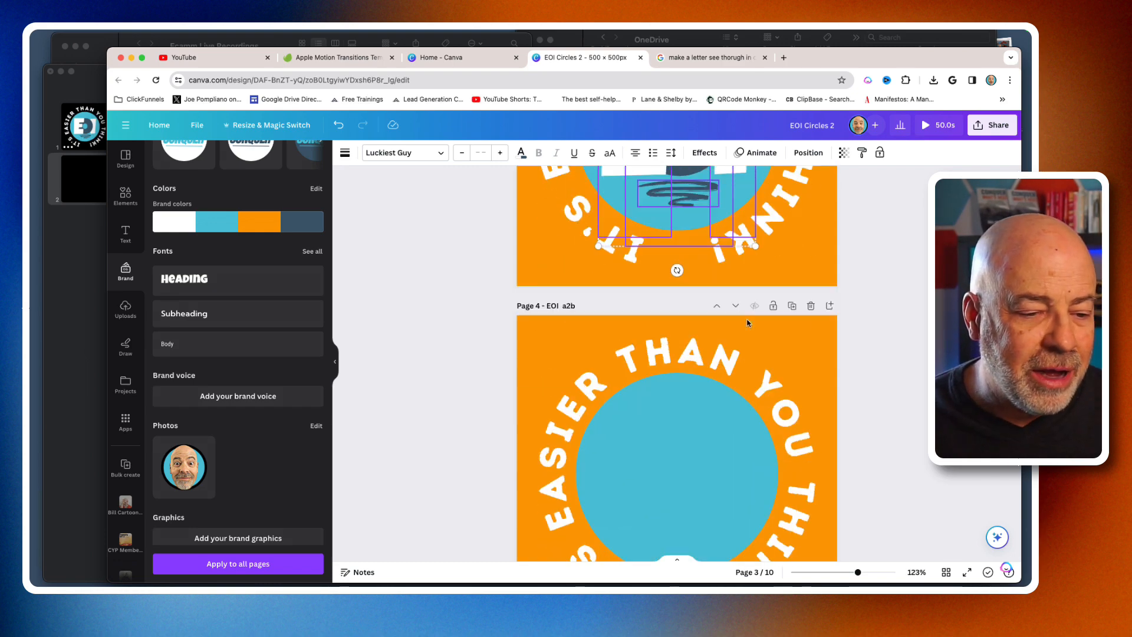
{"action": "key", "text": "cmd+v"}
{"action": "left_click", "coordinate": [898, 360]}
{"action": "scroll", "coordinate": [898, 359], "scroll_direction": "up", "scroll_amount": 2}
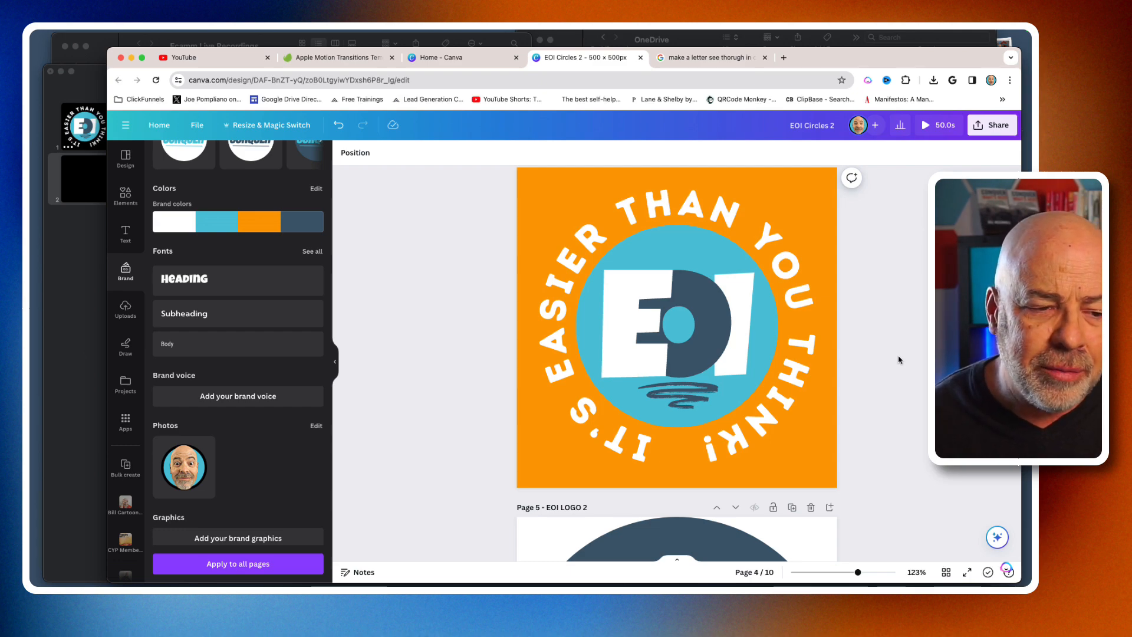
Duplicate the completed page 4 and rename the original page 4 as "EOI words"
{"action": "scroll", "coordinate": [896, 356], "scroll_direction": "up", "scroll_amount": 1}
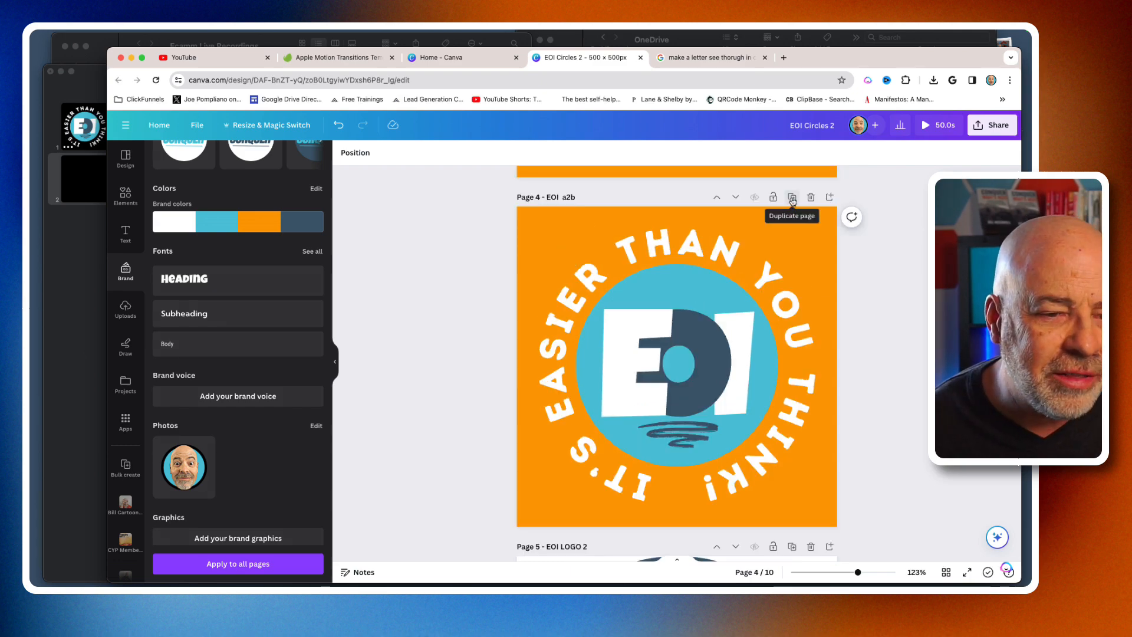
{"action": "left_click", "coordinate": [793, 199]}
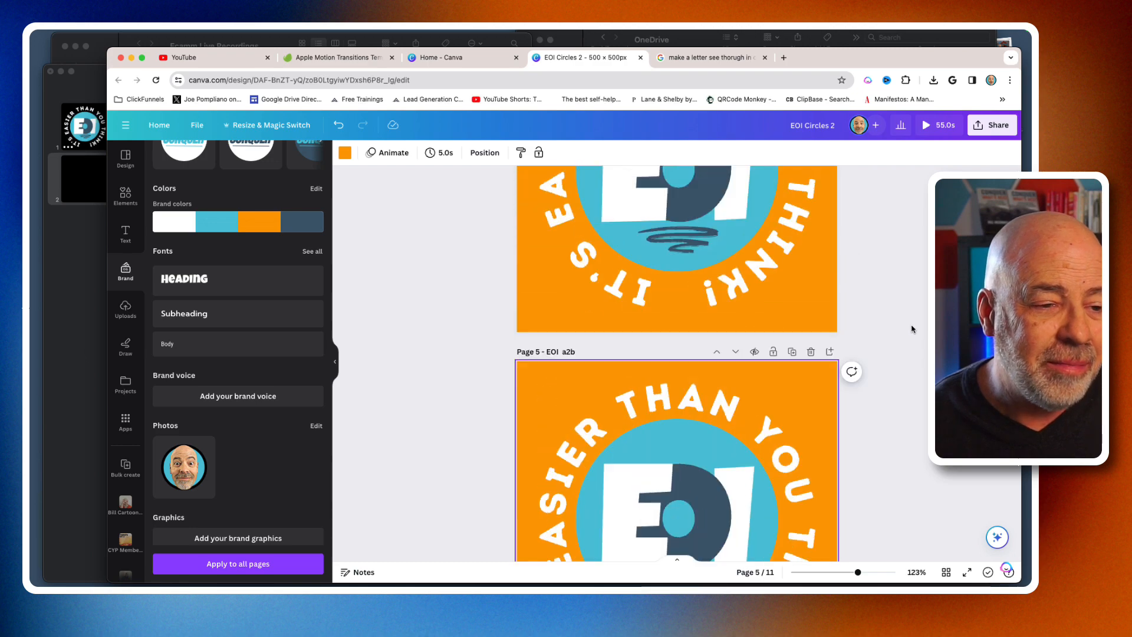
{"action": "scroll", "coordinate": [911, 329], "scroll_direction": "up", "scroll_amount": 1}
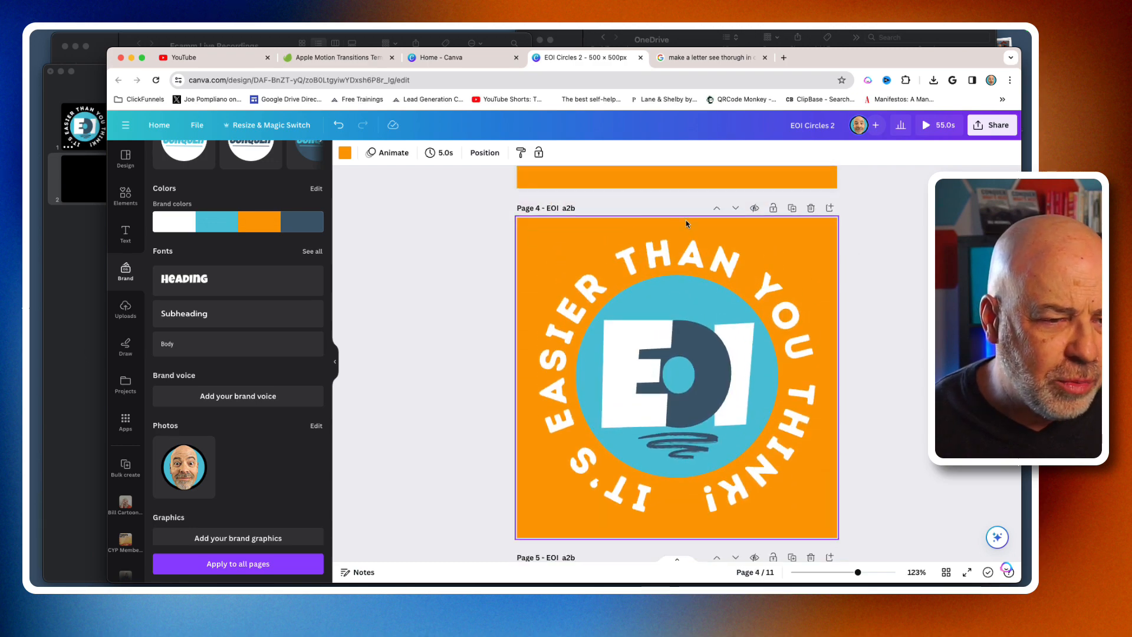
{"action": "double_click", "coordinate": [569, 208]}
{"action": "type", "text": "words"}
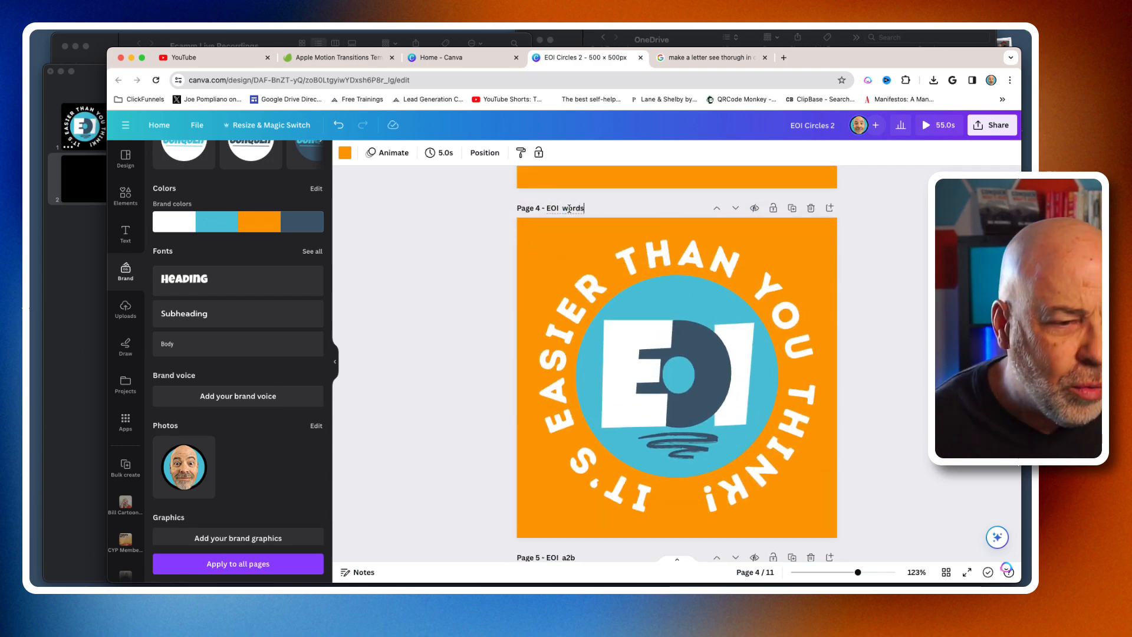
Delete the E, D and I letters and the scribble from page 4, keeping the circular text
{"action": "left_click", "coordinate": [713, 380]}
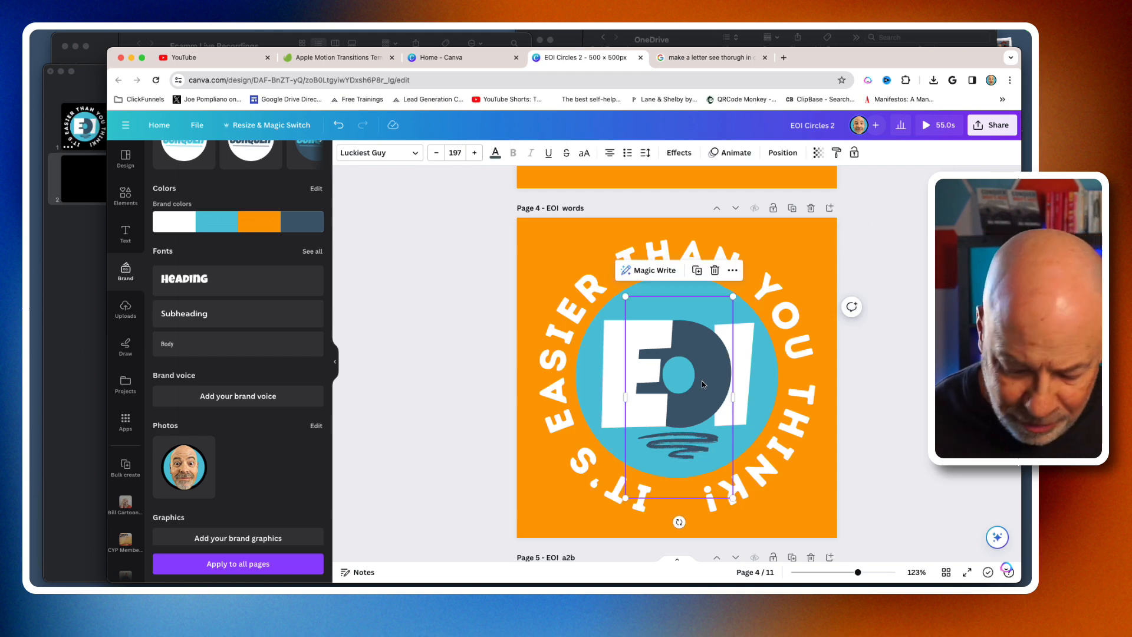
{"action": "key", "text": "Delete"}
{"action": "left_click", "coordinate": [647, 386]}
{"action": "key", "text": "Delete"}
{"action": "left_click", "coordinate": [666, 389]}
{"action": "key", "text": "Delete"}
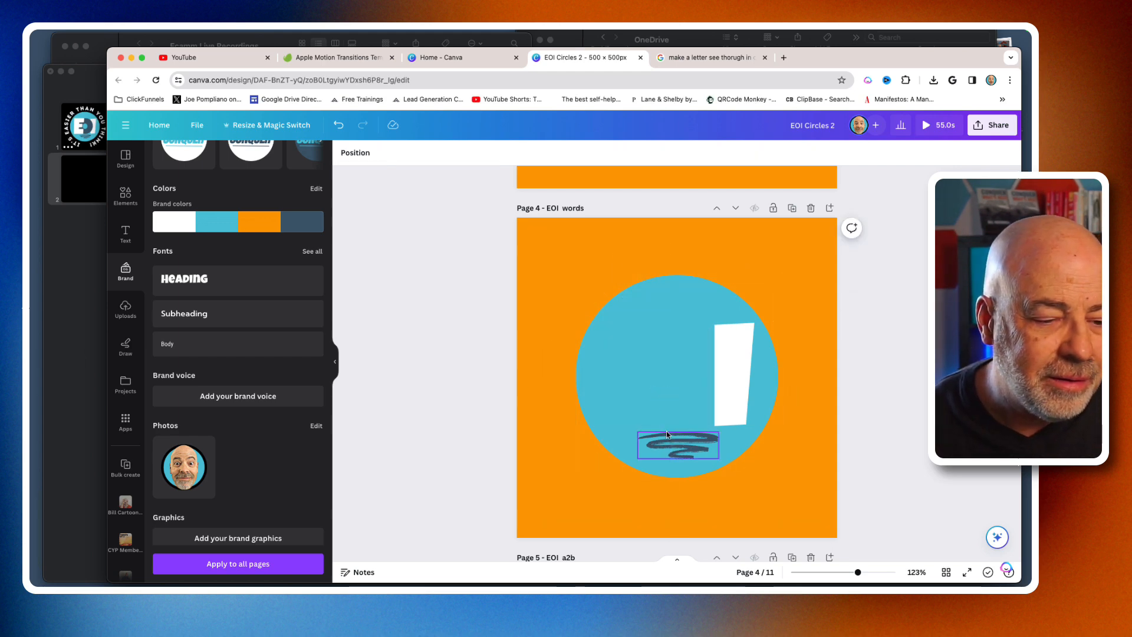
{"action": "key", "text": "super+z"}
{"action": "left_click", "coordinate": [666, 448]}
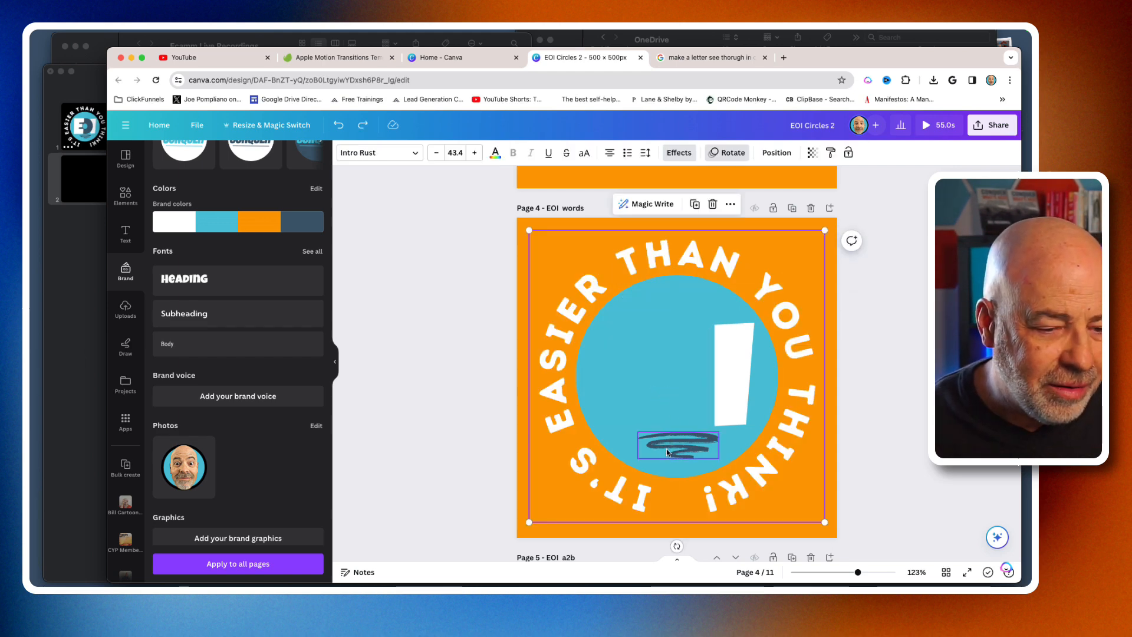
{"action": "key", "text": "Delete"}
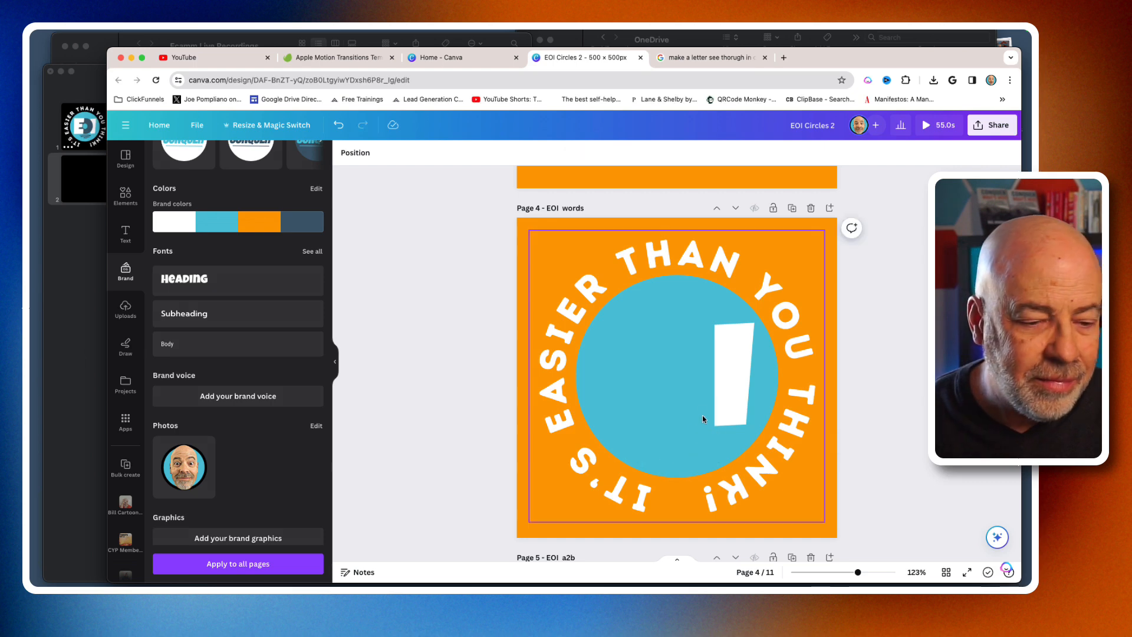
{"action": "left_click", "coordinate": [737, 398]}
{"action": "key", "text": "Delete"}
{"action": "left_click", "coordinate": [670, 462]}
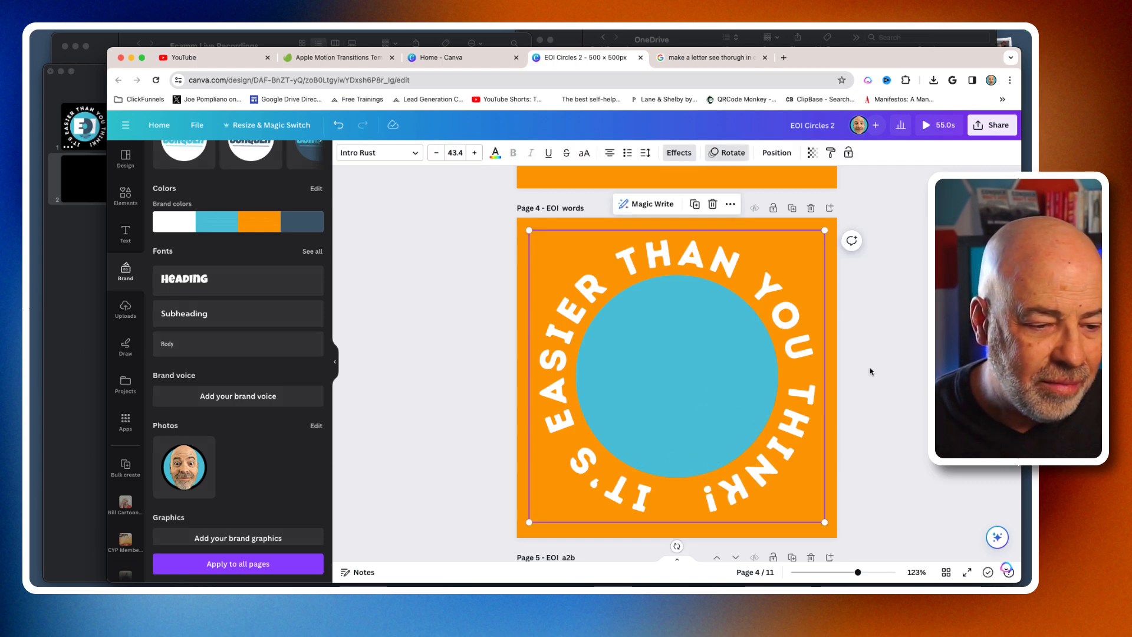
{"action": "left_click", "coordinate": [470, 364]}
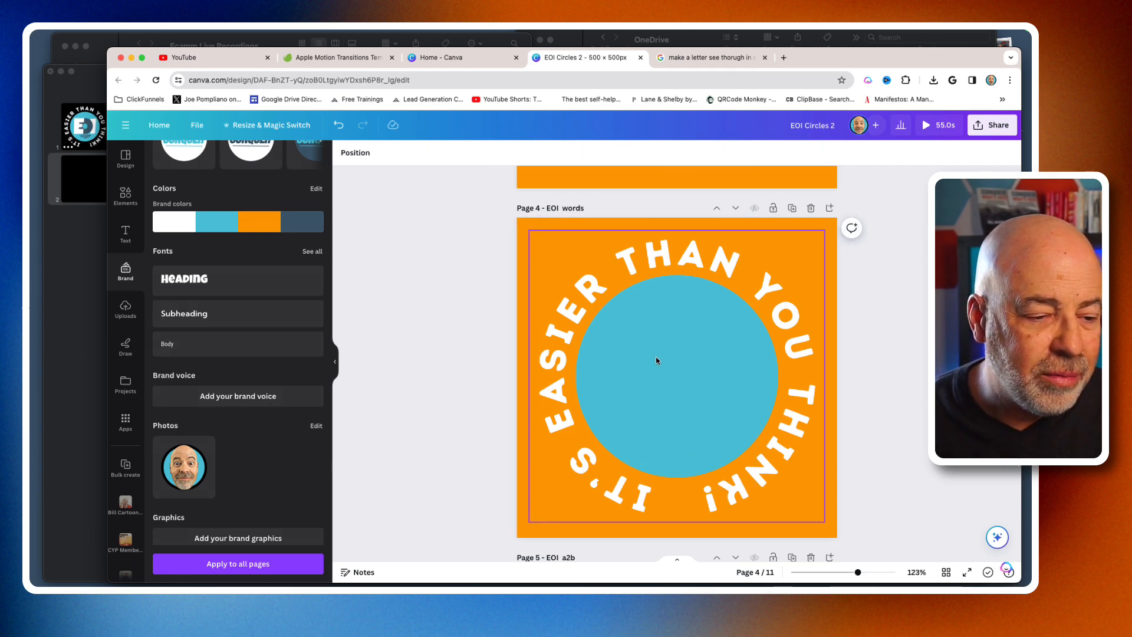
{"action": "left_click", "coordinate": [560, 354]}
{"action": "left_click", "coordinate": [776, 153]}
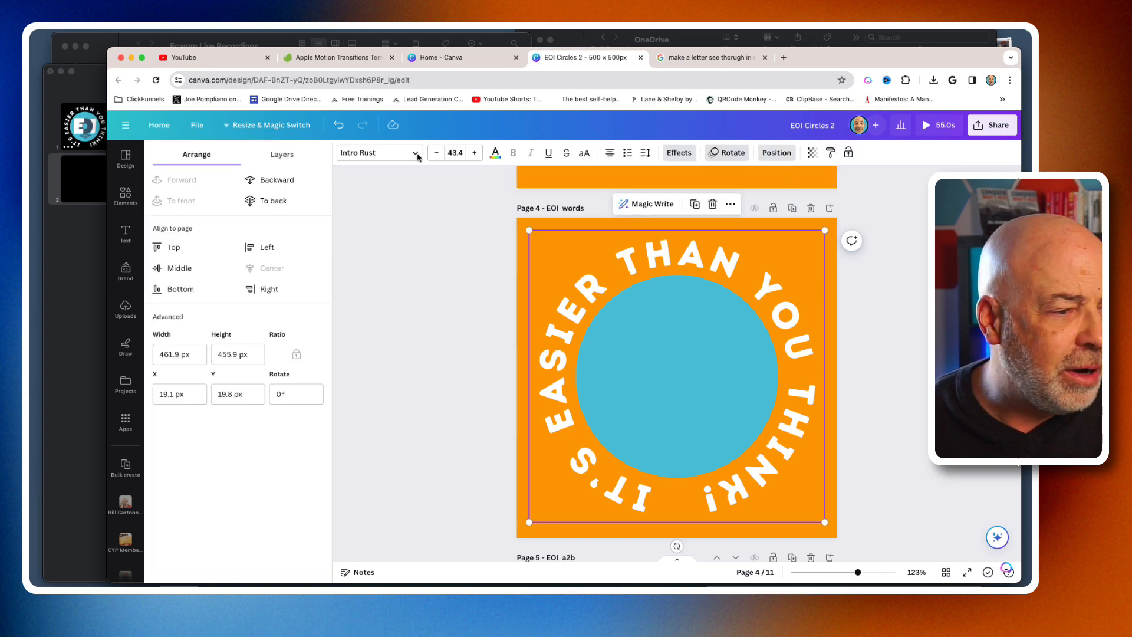
{"action": "left_click", "coordinate": [419, 335]}
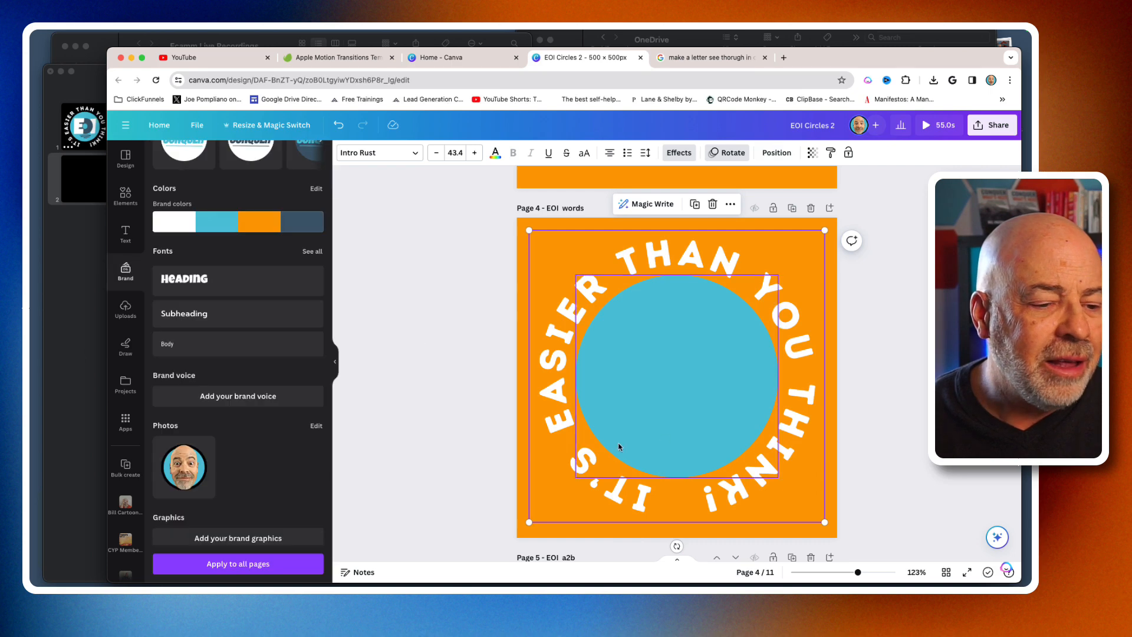
{"action": "left_click", "coordinate": [451, 345]}
Delete the blue circle from page 4
{"action": "left_click", "coordinate": [655, 373]}
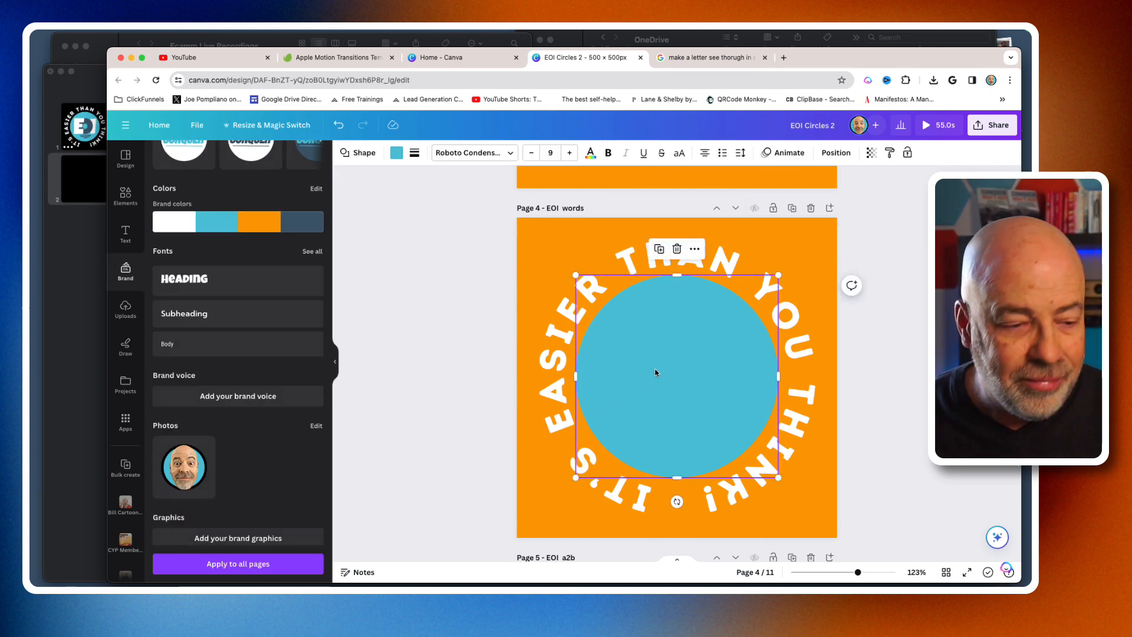
{"action": "key", "text": "Delete"}
Rename page 5 as "EOI Logo" and delete its circular text
{"action": "scroll", "coordinate": [407, 371], "scroll_direction": "down", "scroll_amount": 6}
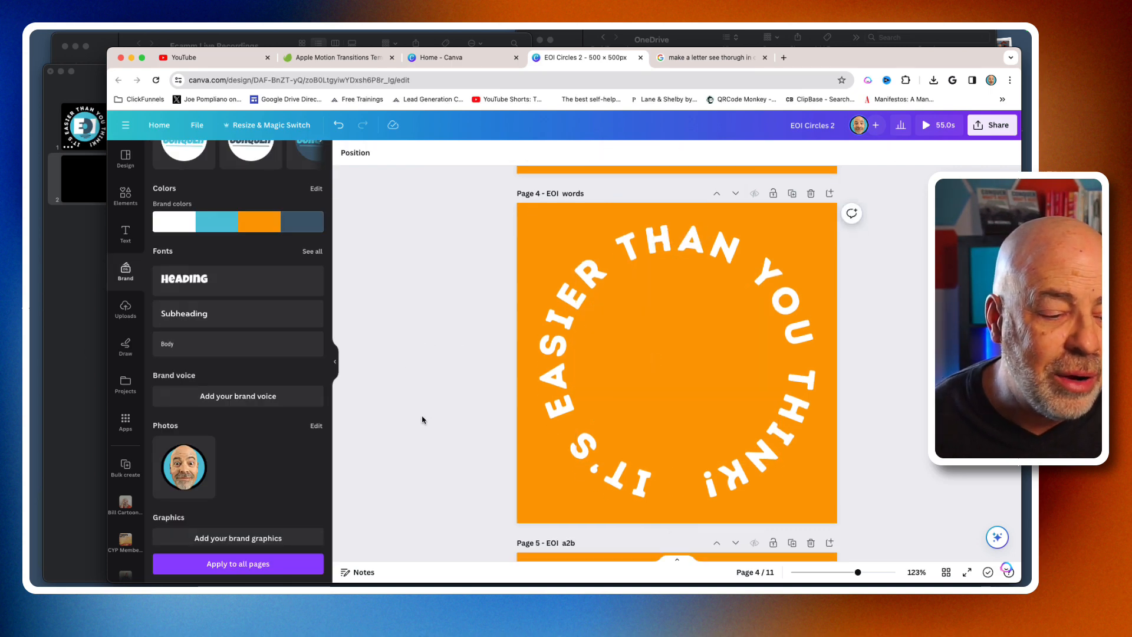
{"action": "double_click", "coordinate": [568, 192]}
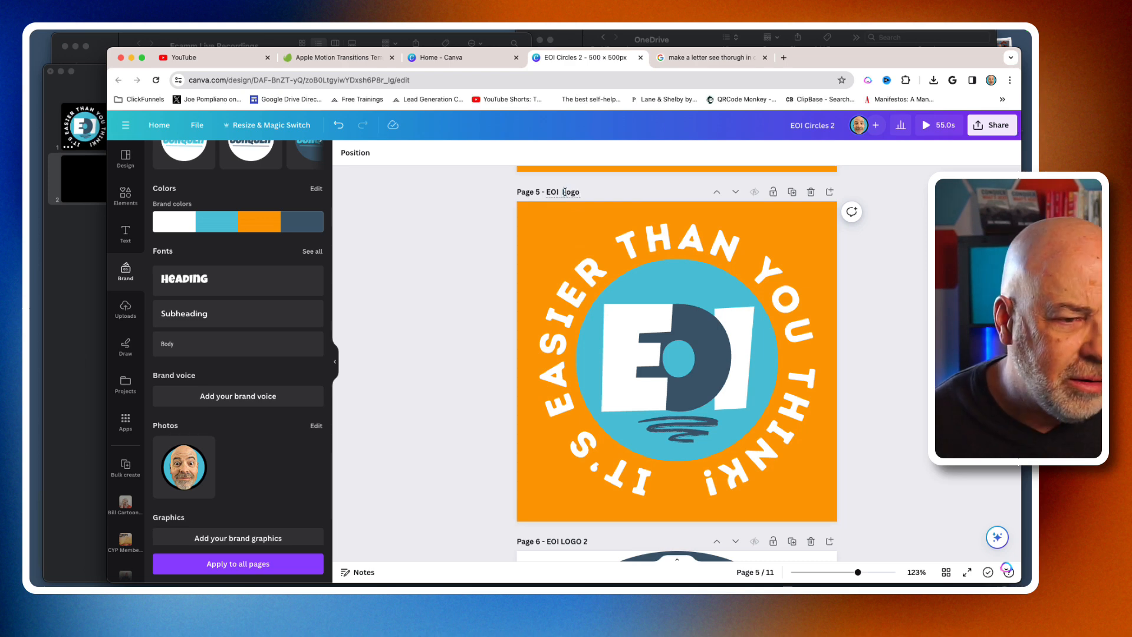
{"action": "left_click", "coordinate": [549, 375]}
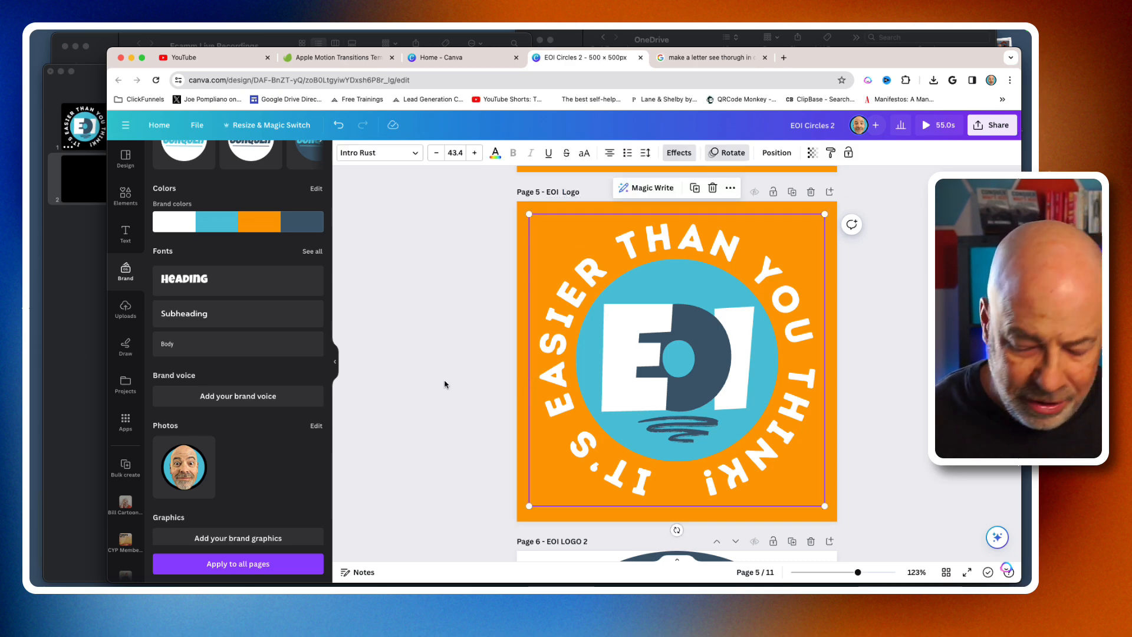
{"action": "key", "text": "Delete"}
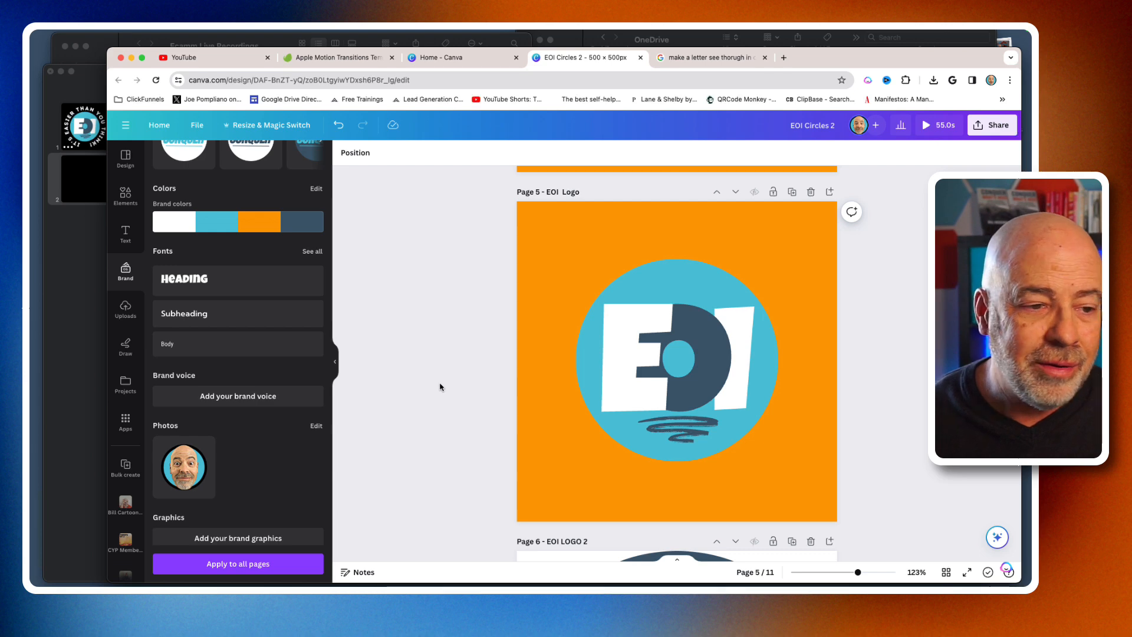
{"action": "scroll", "coordinate": [440, 387], "scroll_direction": "up", "scroll_amount": 5}
{"action": "scroll", "coordinate": [440, 387], "scroll_direction": "down", "scroll_amount": 5}
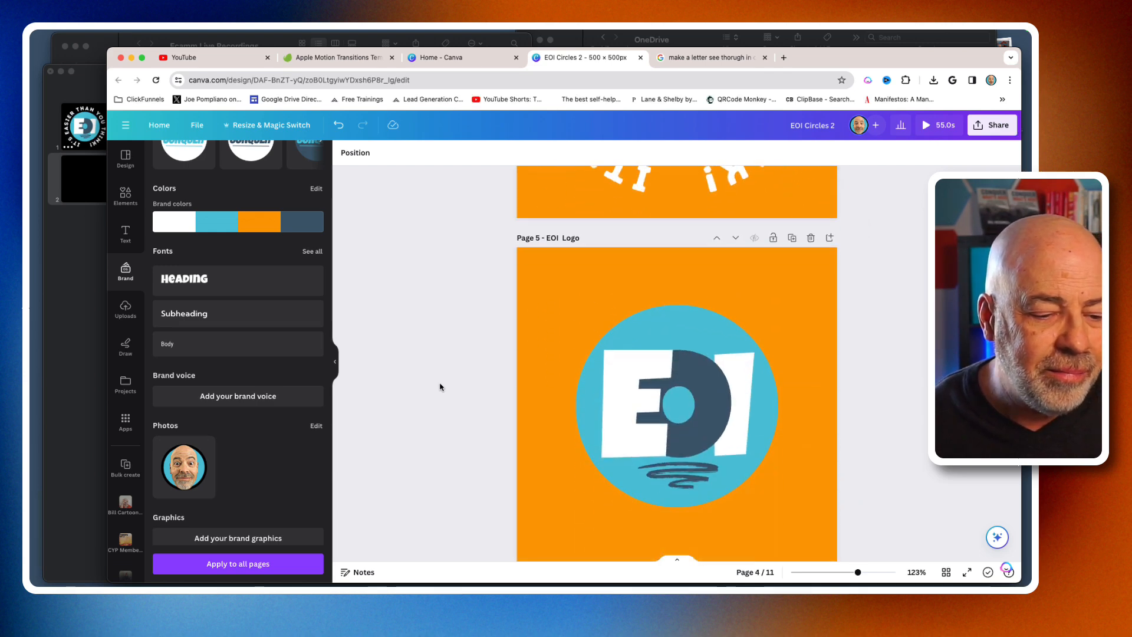
{"action": "scroll", "coordinate": [440, 387], "scroll_direction": "down", "scroll_amount": 2}
{"action": "scroll", "coordinate": [440, 386], "scroll_direction": "up", "scroll_amount": 5}
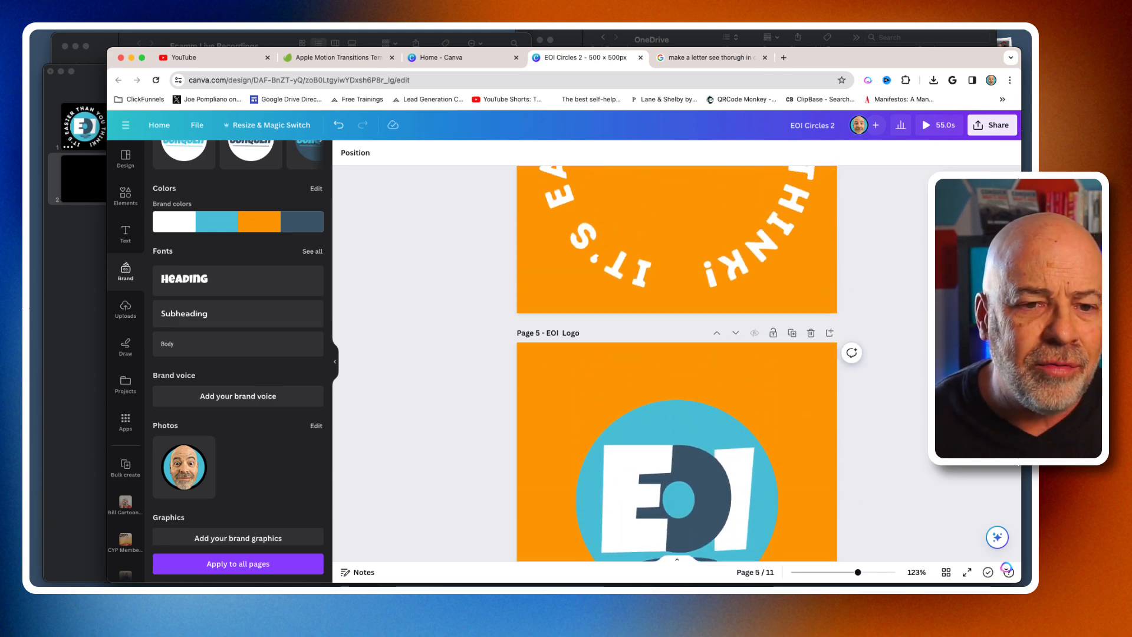
{"action": "scroll", "coordinate": [917, 245], "scroll_direction": "up", "scroll_amount": 4}
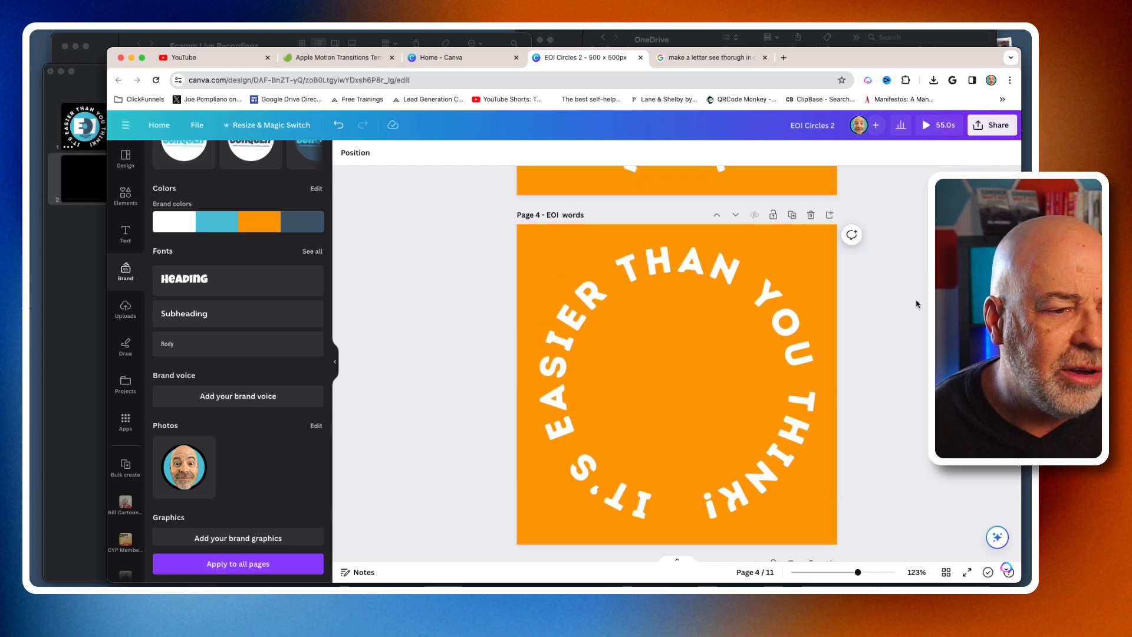
Open the design's download settings and limit the page selection to pages 4 and 5
{"action": "left_click", "coordinate": [994, 128]}
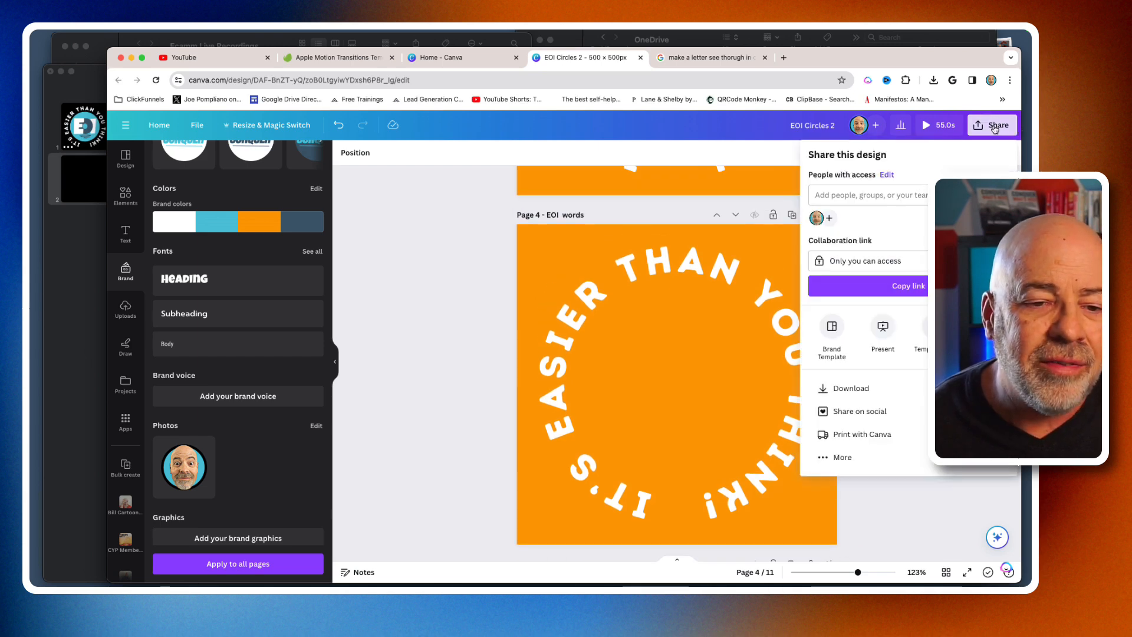
{"action": "left_click", "coordinate": [845, 386]}
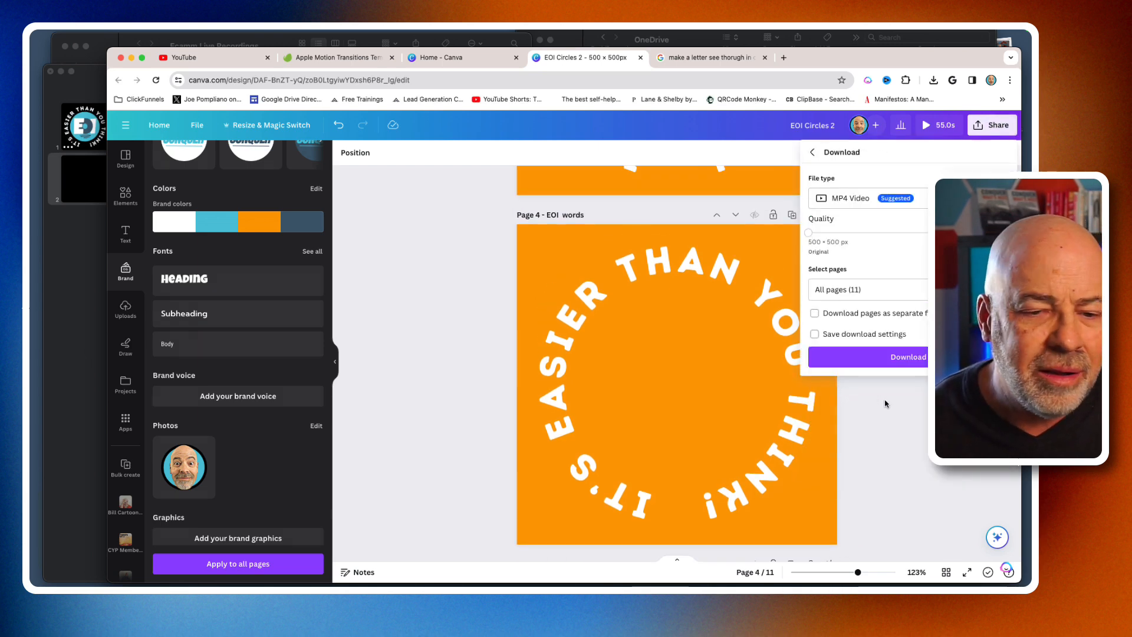
{"action": "left_click", "coordinate": [849, 289]}
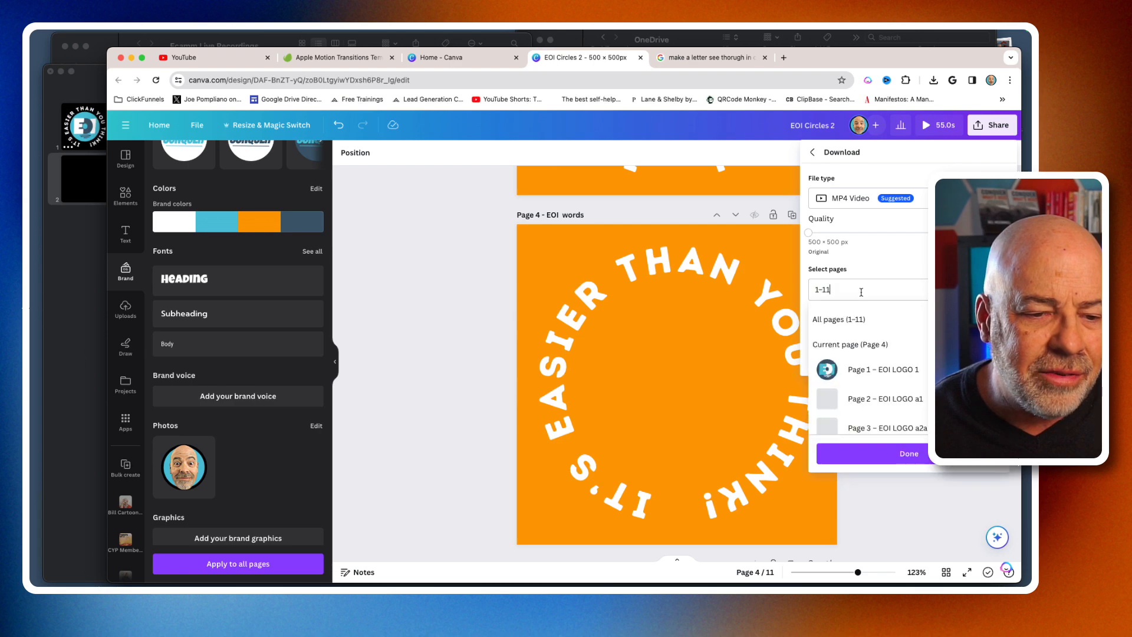
{"action": "left_click", "coordinate": [852, 322]}
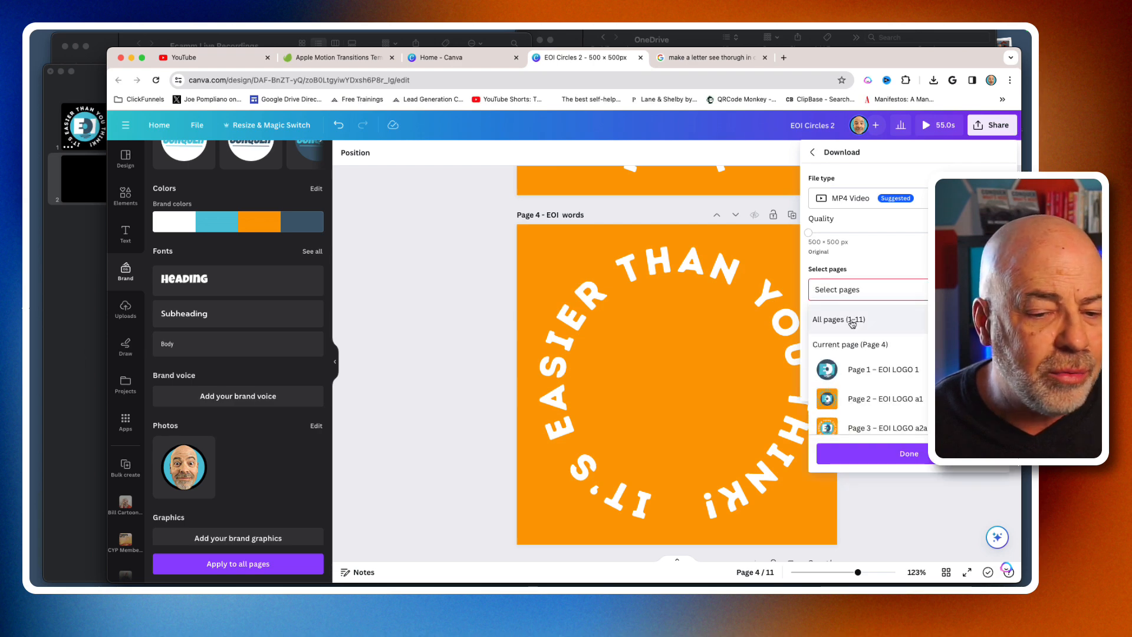
{"action": "scroll", "coordinate": [872, 346], "scroll_direction": "down", "scroll_amount": 3}
{"action": "left_click", "coordinate": [880, 351]}
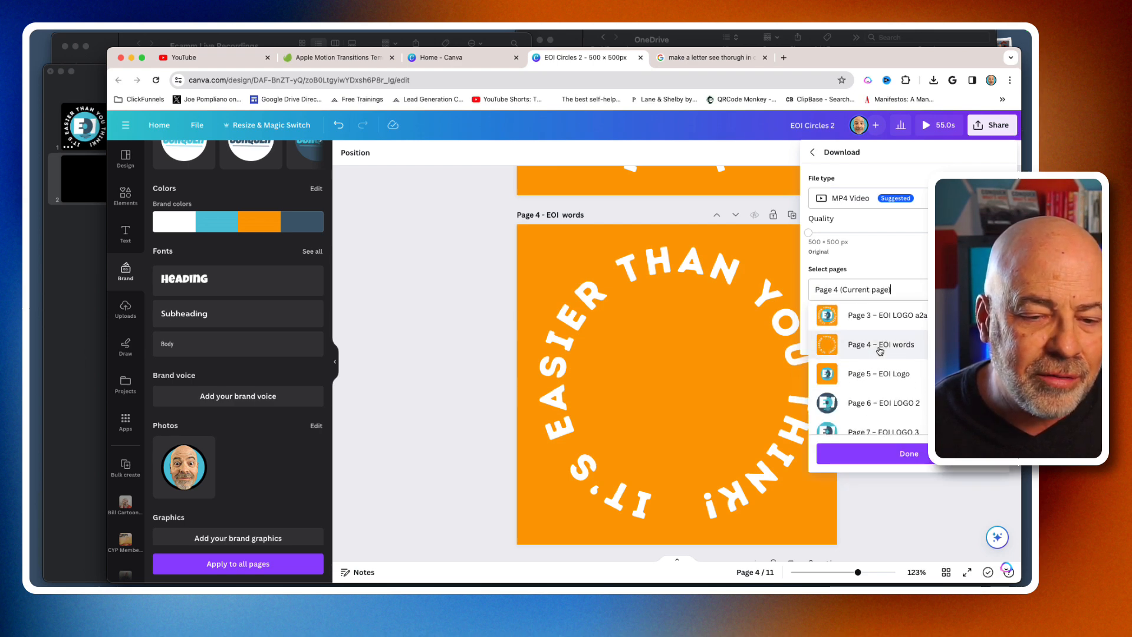
{"action": "left_click", "coordinate": [879, 373]}
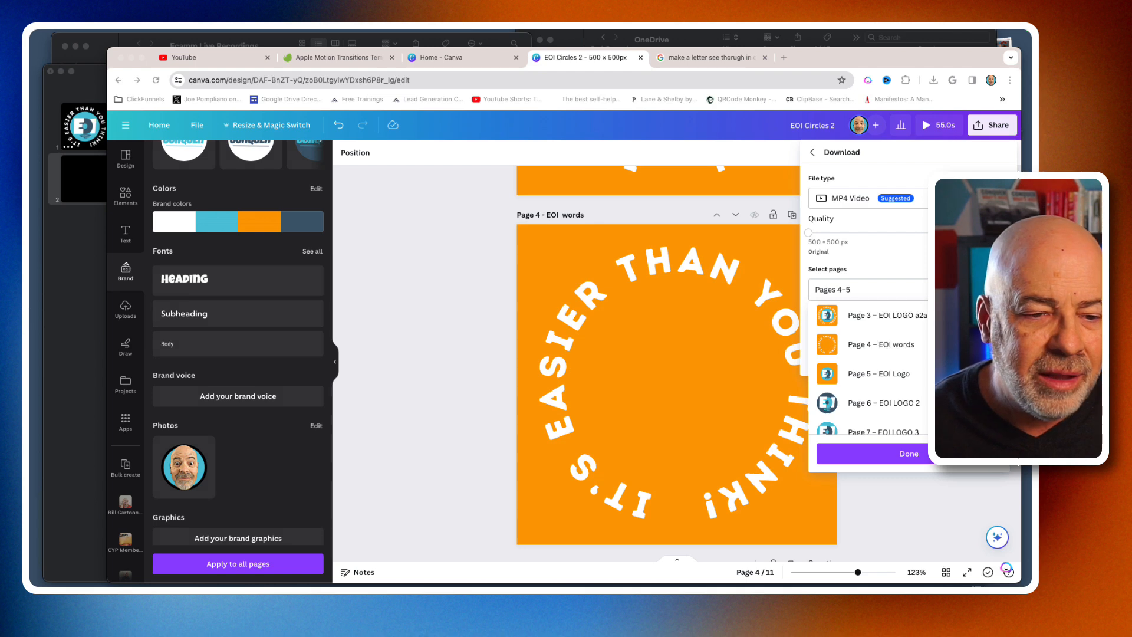
Set the file type to PNG with a transparent background and download the selected pages
{"action": "left_click", "coordinate": [848, 199]}
{"action": "left_click", "coordinate": [847, 201]}
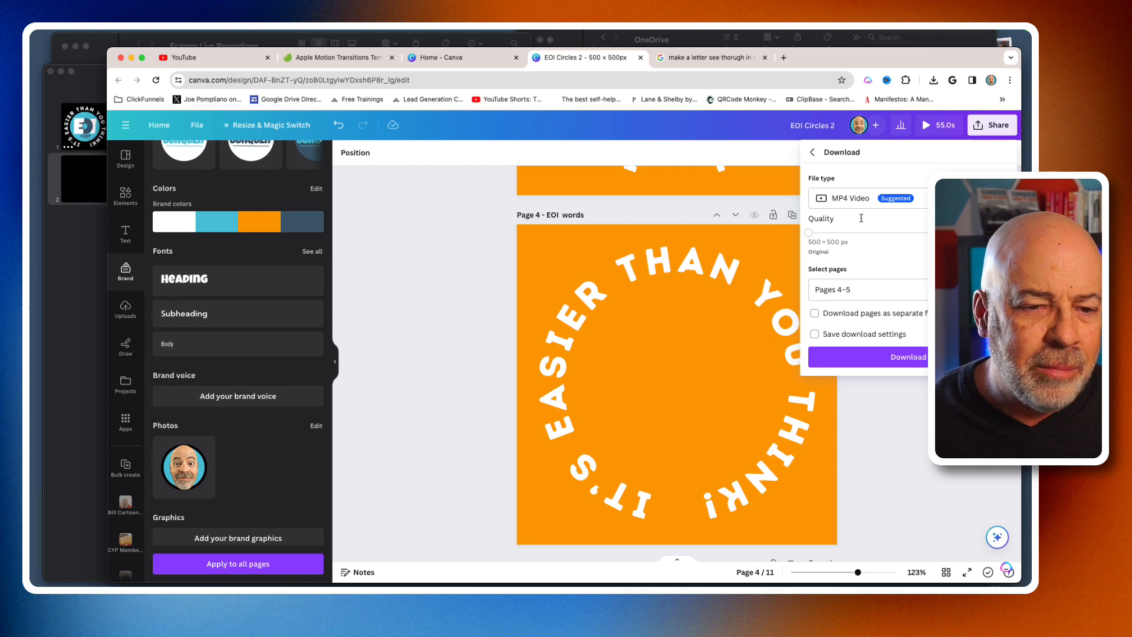
{"action": "left_click", "coordinate": [861, 198]}
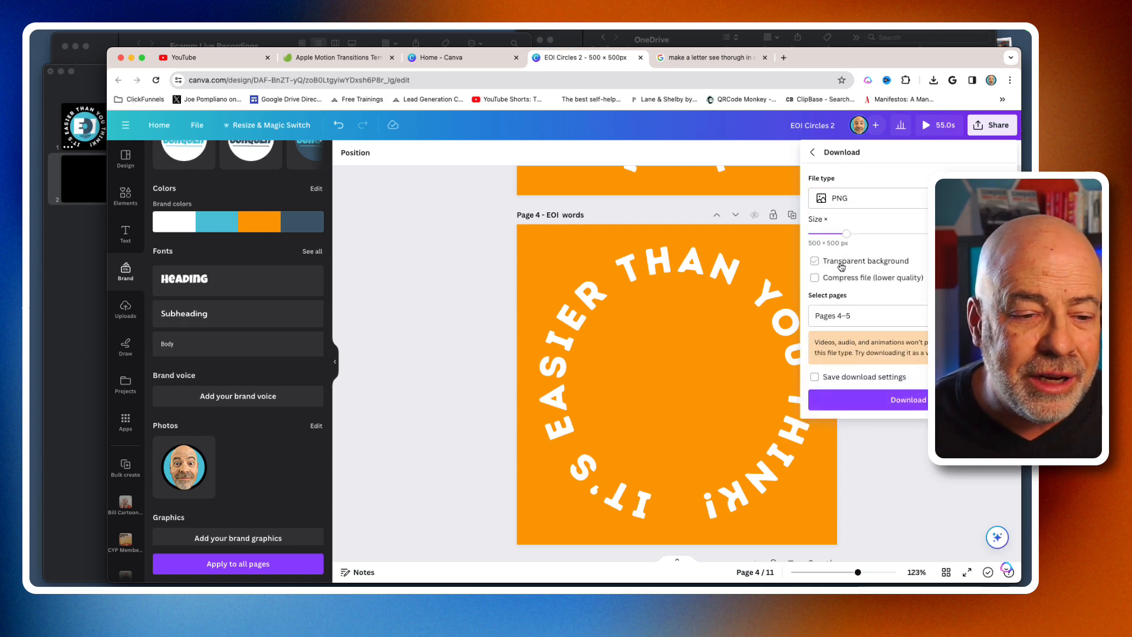
{"action": "left_click", "coordinate": [841, 266]}
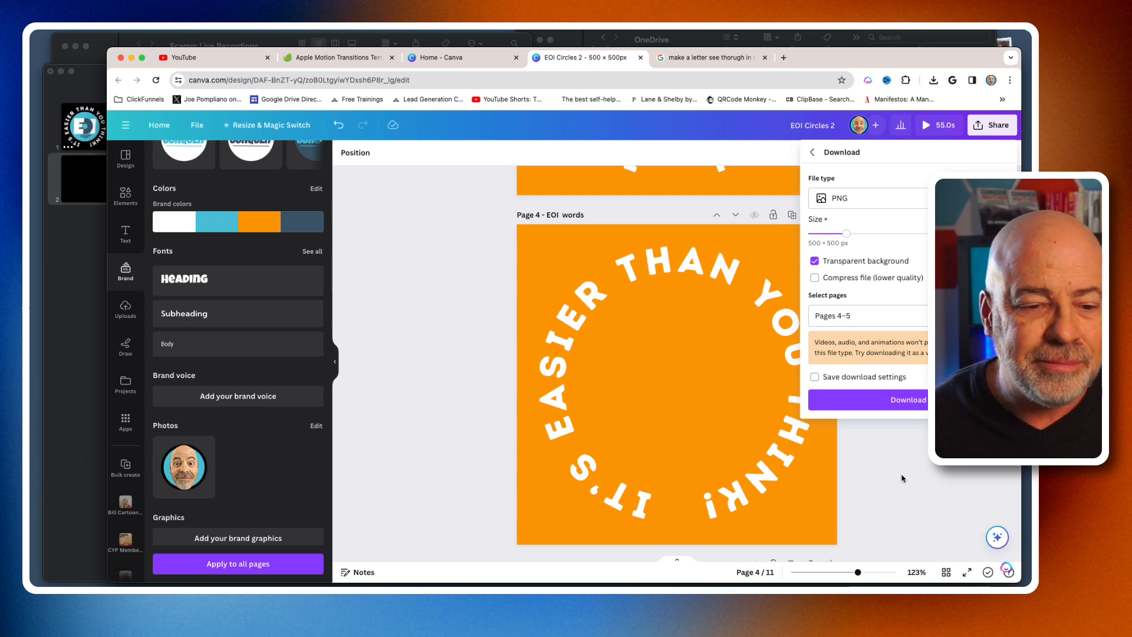
{"action": "left_click", "coordinate": [902, 401]}
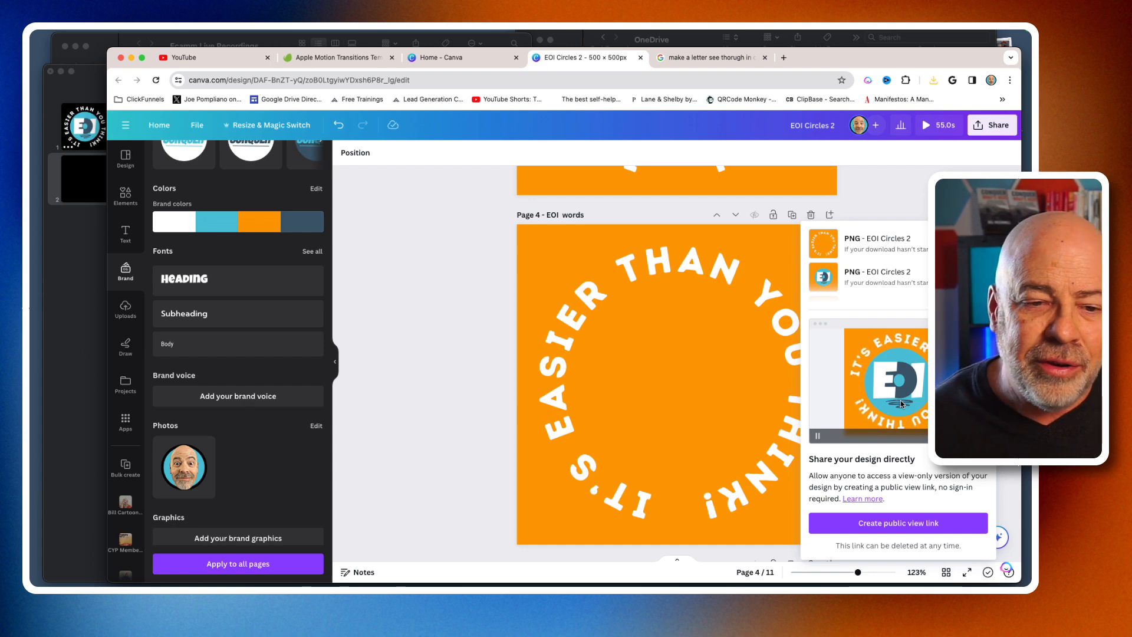
Dismiss the download popup, minimize the browser, and switch to the untitled Keynote presentation with the blank second slide
{"action": "left_click", "coordinate": [417, 336]}
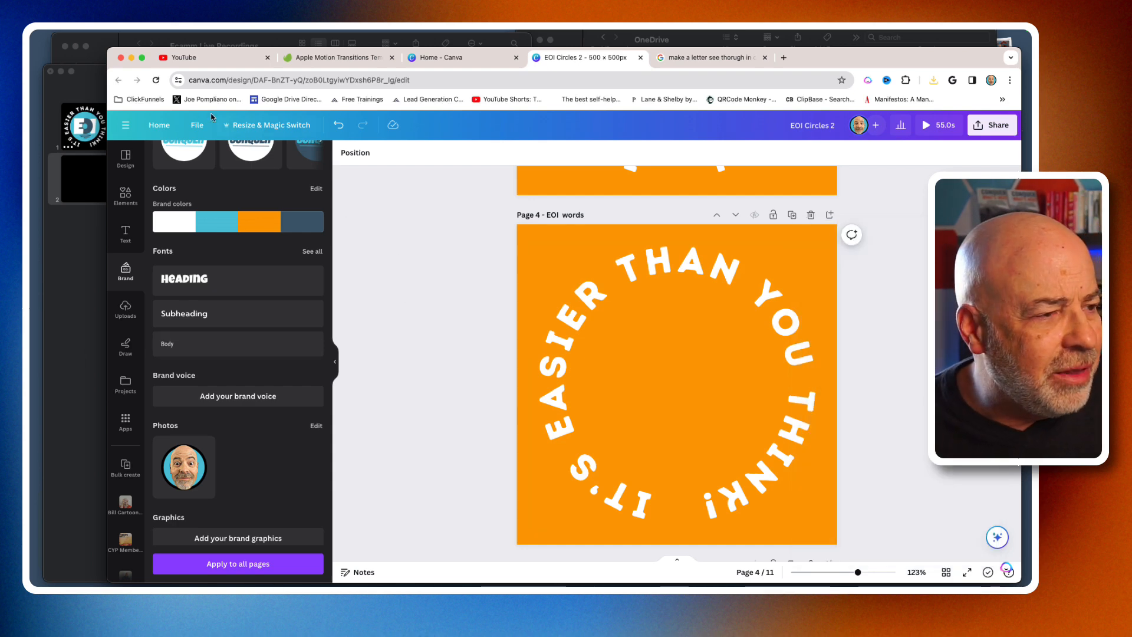
{"action": "left_click", "coordinate": [130, 57]}
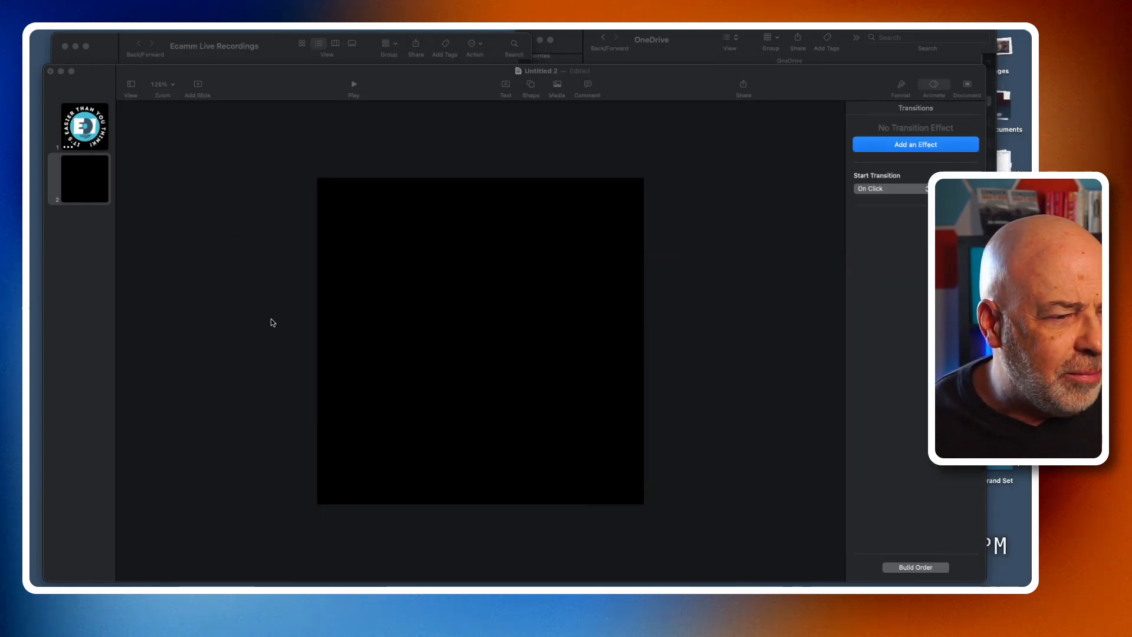
{"action": "left_click", "coordinate": [476, 308]}
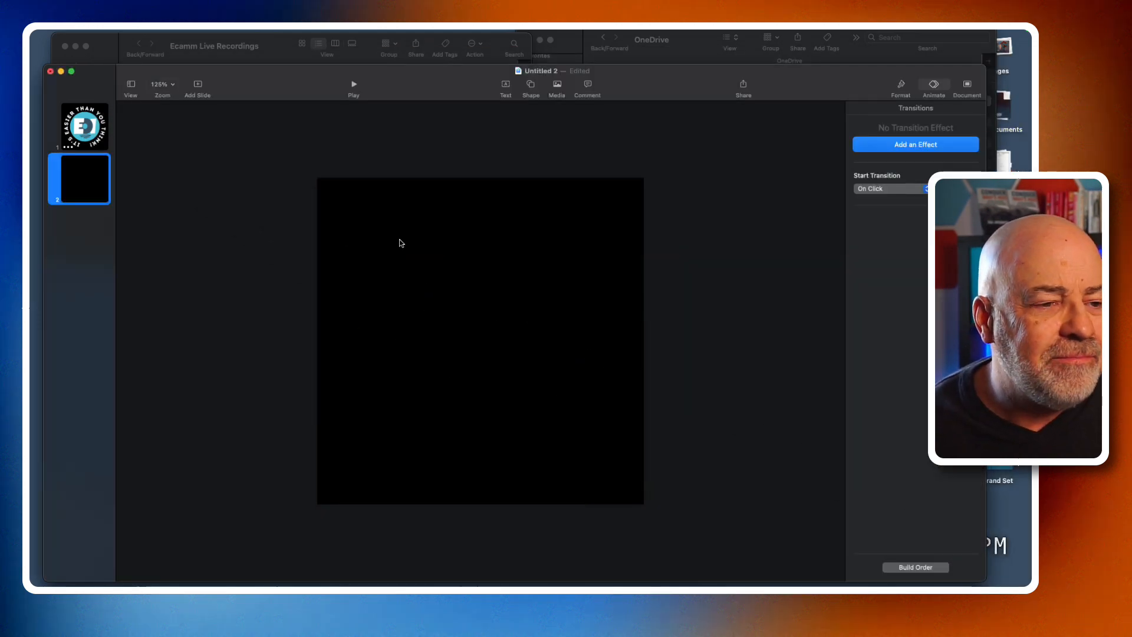
{"action": "left_click_drag", "start_coordinate": [435, 70], "coordinate": [433, 59]}
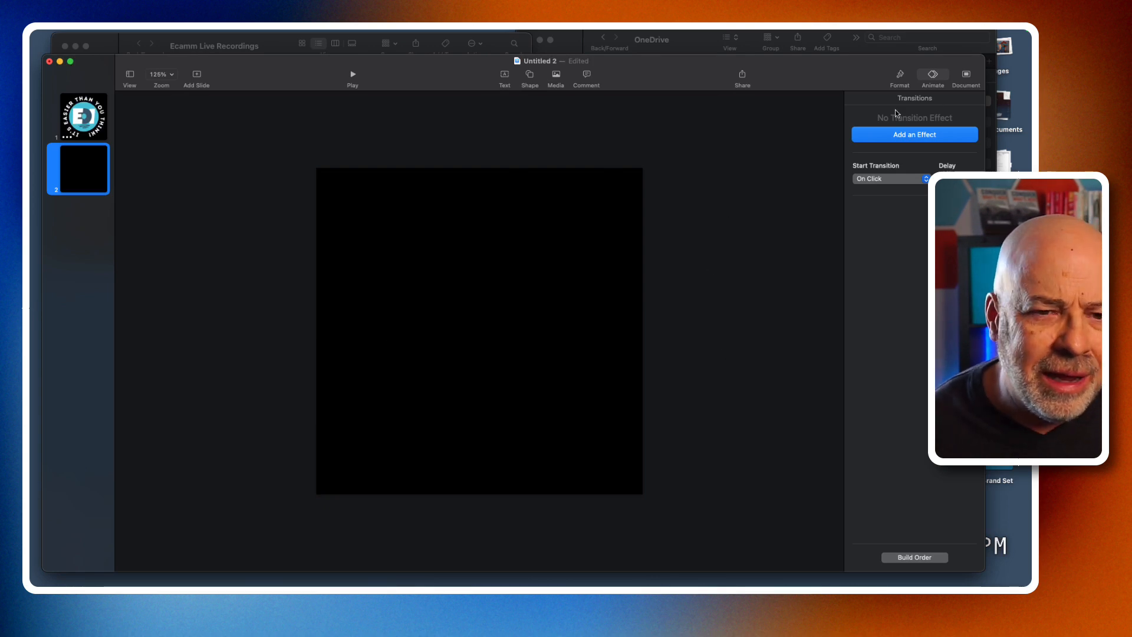
Check the presentation's slide size options in the document settings and show the slide's format settings
{"action": "left_click", "coordinate": [965, 75]}
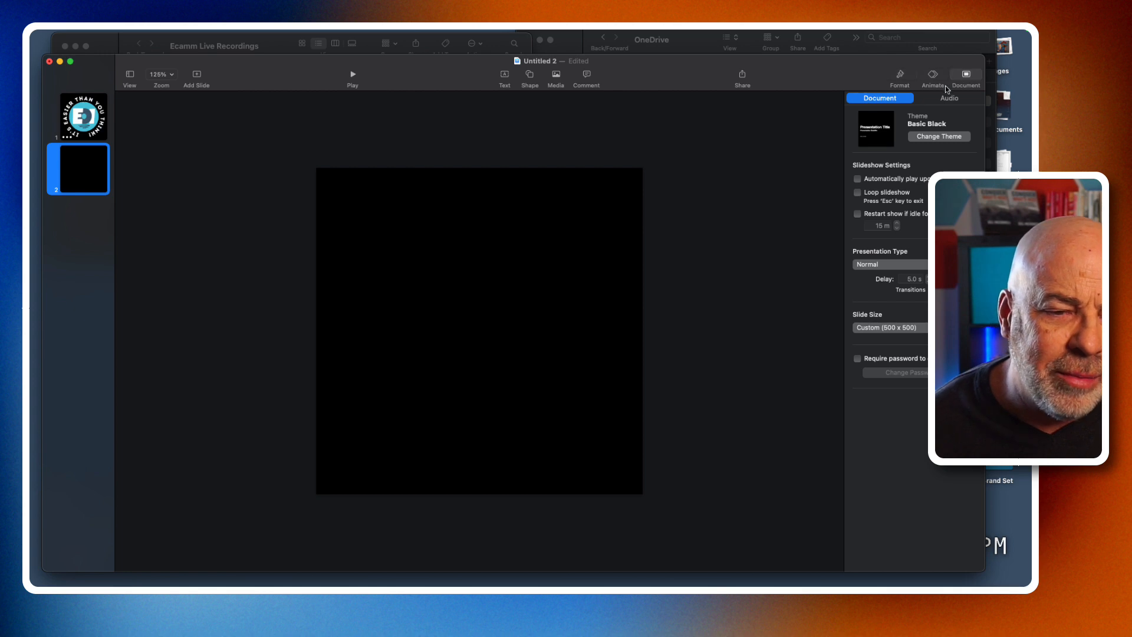
{"action": "left_click", "coordinate": [888, 331]}
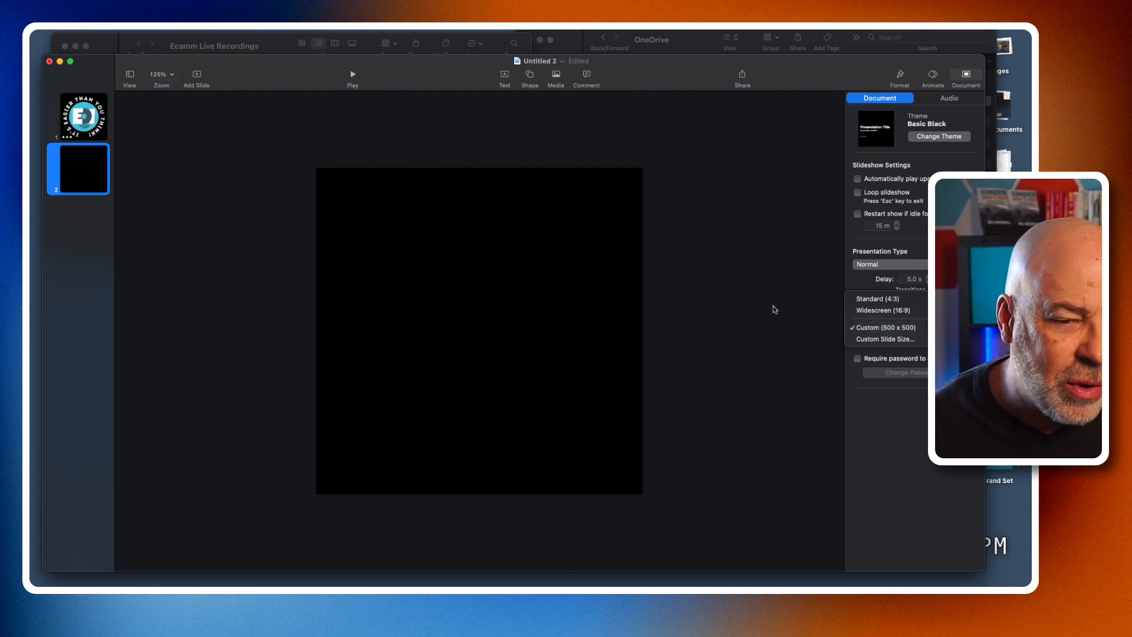
{"action": "left_click", "coordinate": [893, 79]}
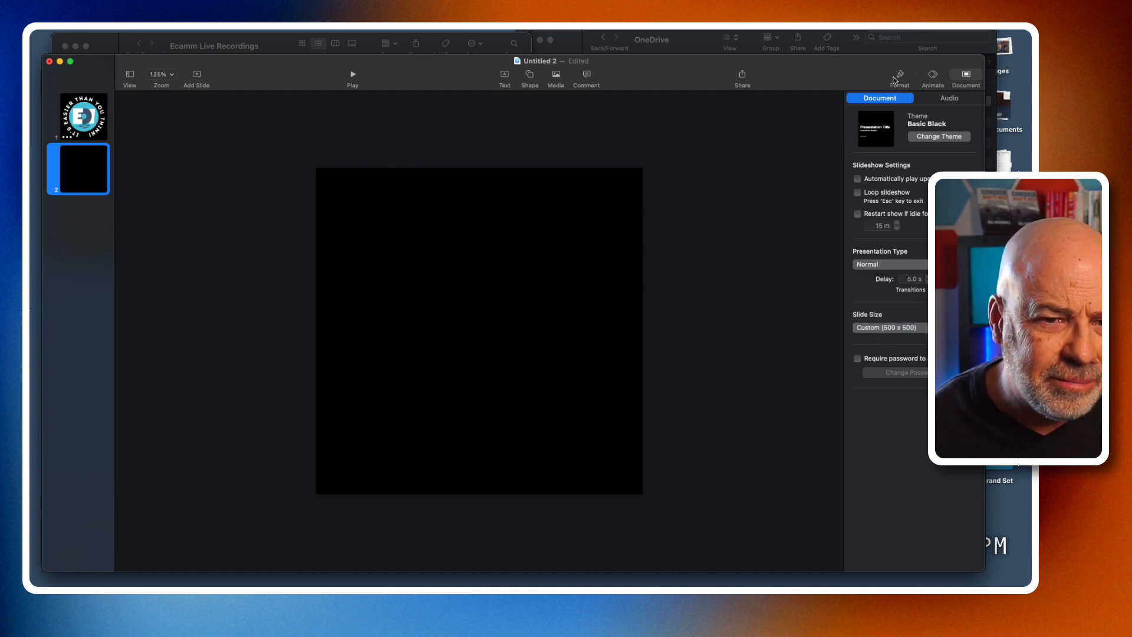
{"action": "left_click", "coordinate": [899, 77]}
{"action": "left_click", "coordinate": [778, 219]}
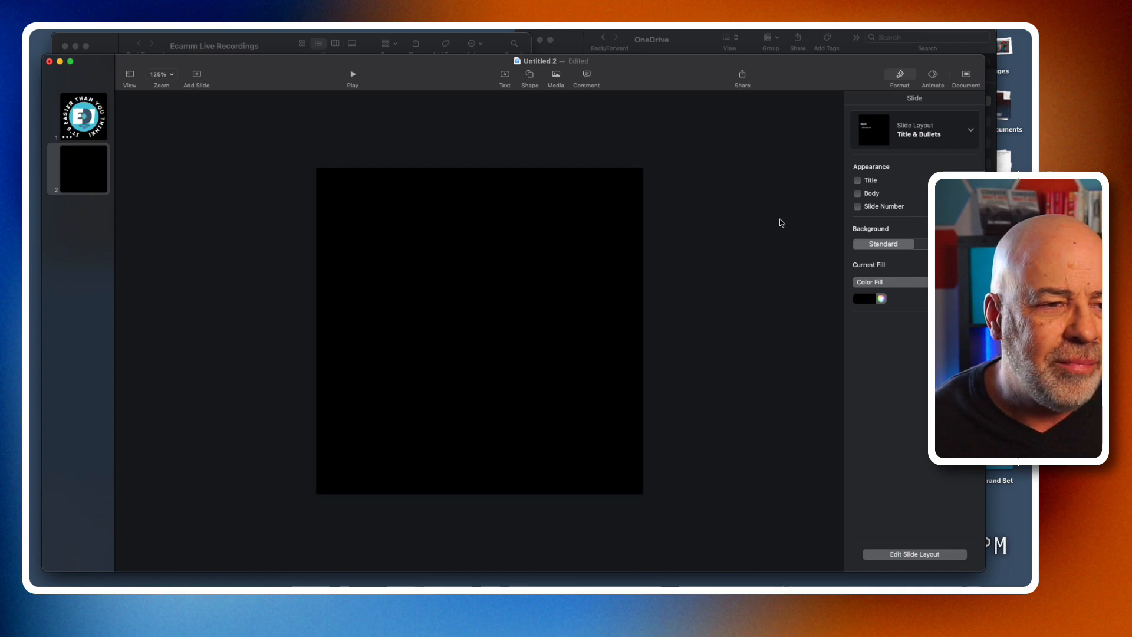
Bring a Finder window beside the slide and show the Downloads folder in it
{"action": "key", "text": "ctrl+Up"}
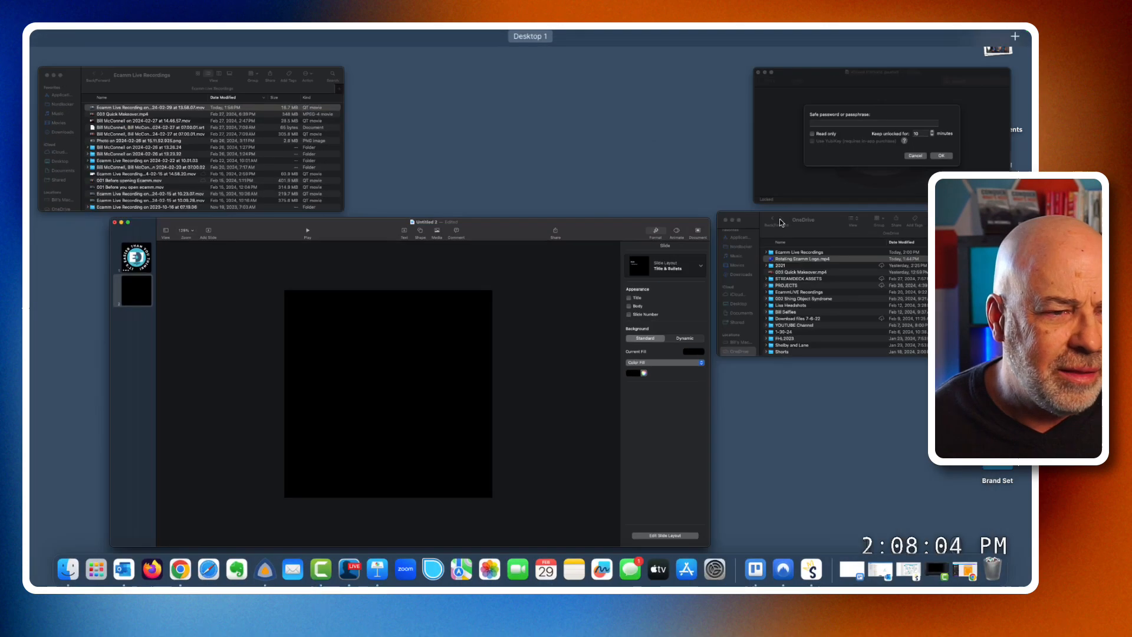
{"action": "left_click", "coordinate": [271, 153]}
{"action": "left_click_drag", "start_coordinate": [104, 43], "coordinate": [790, 174]}
{"action": "left_click", "coordinate": [778, 267]}
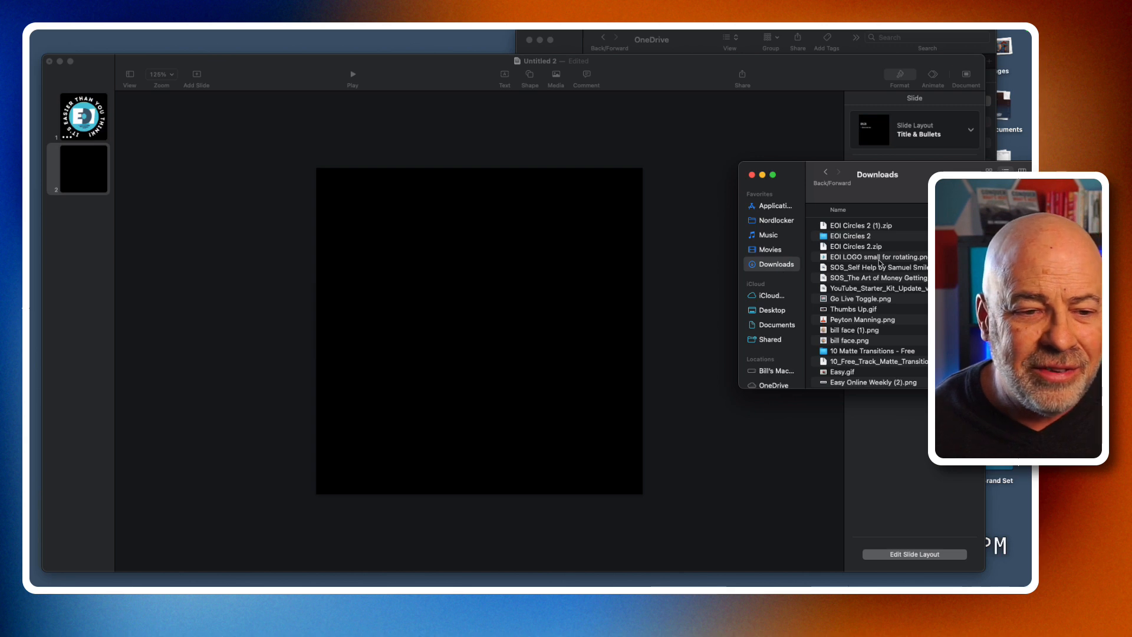
Extract EOI Circles 2 (1).zip and open the extracted folder
{"action": "left_click", "coordinate": [865, 227]}
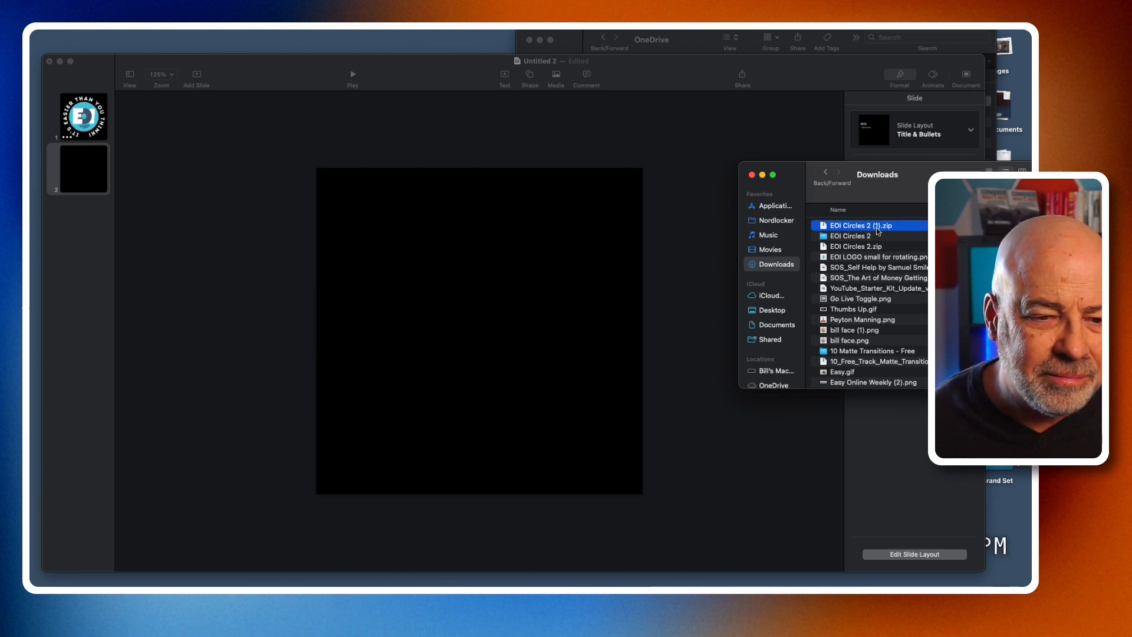
{"action": "double_click", "coordinate": [877, 229]}
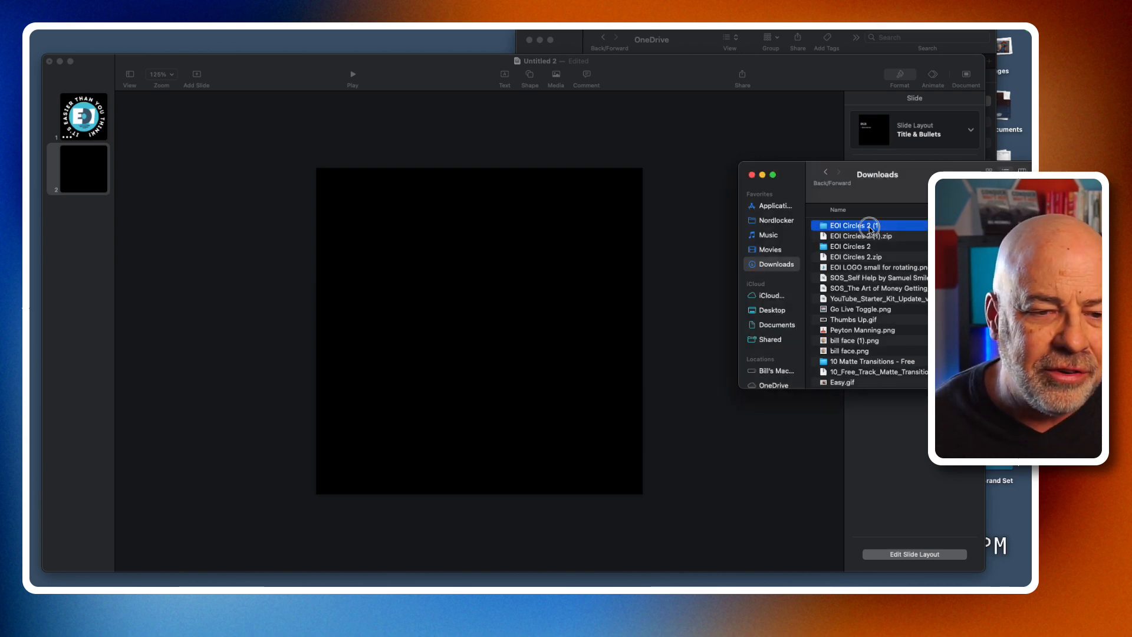
{"action": "double_click", "coordinate": [871, 227]}
Place EOI Logo.png on the blank second slide and EOI words.png over it so the words circle the logo
{"action": "left_click", "coordinate": [855, 224]}
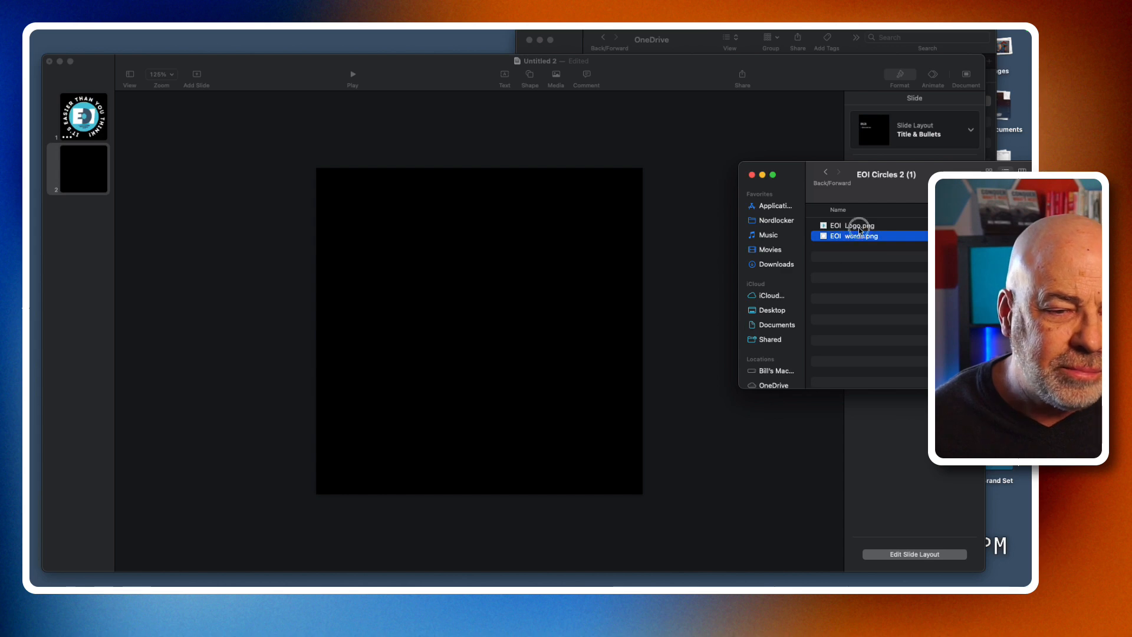
{"action": "left_click_drag", "start_coordinate": [855, 226], "coordinate": [447, 363]}
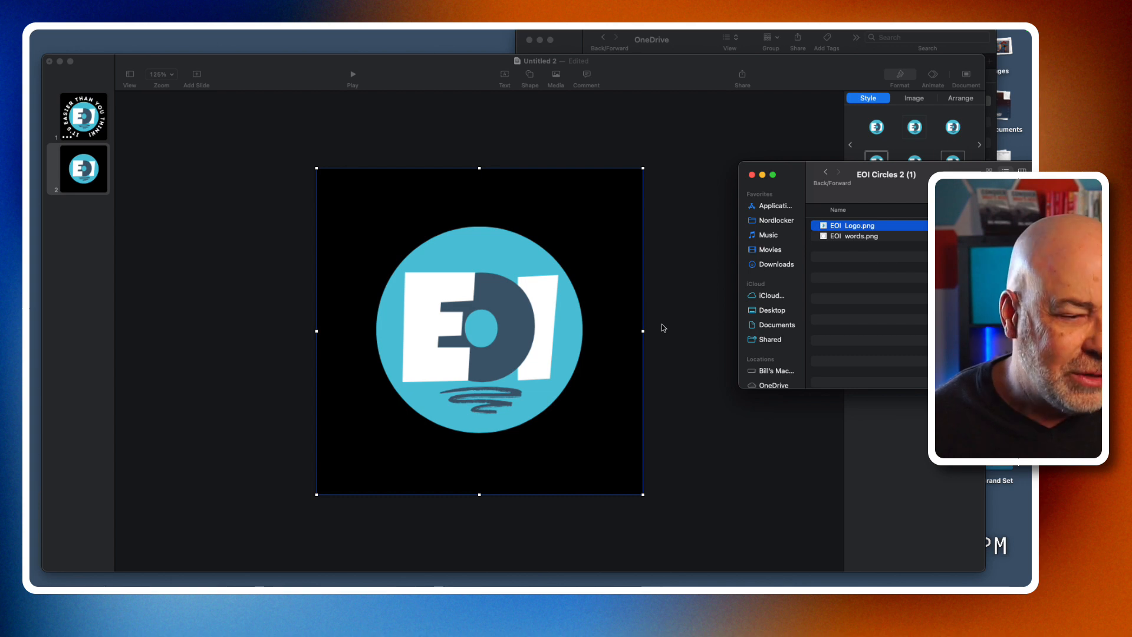
{"action": "left_click", "coordinate": [663, 327]}
{"action": "left_click", "coordinate": [740, 299]}
{"action": "left_click", "coordinate": [1006, 260]}
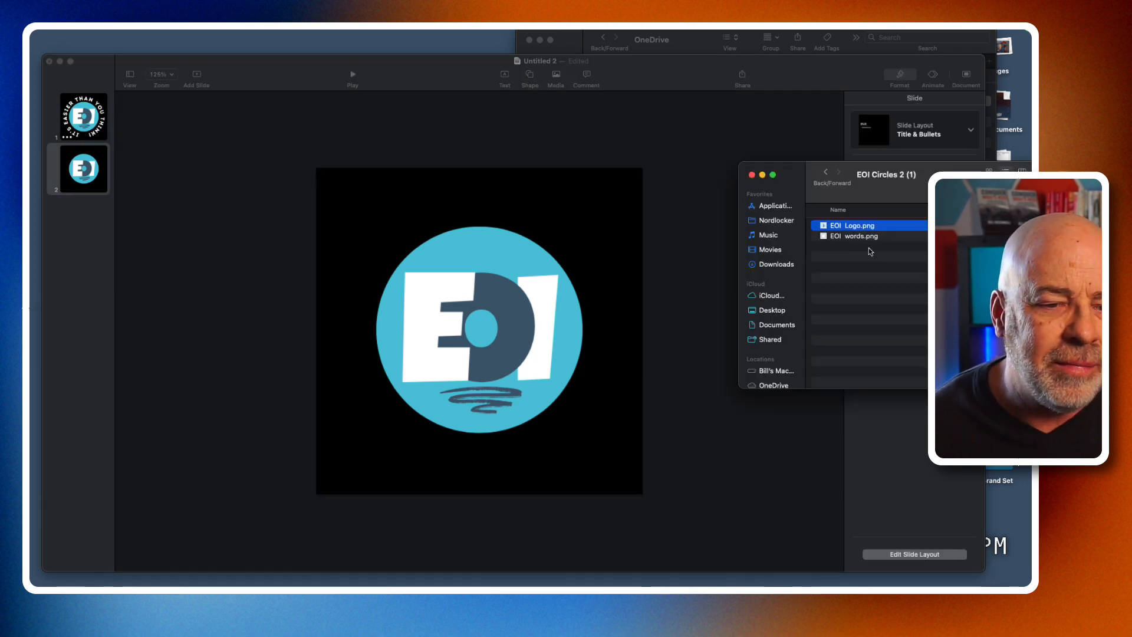
{"action": "left_click_drag", "start_coordinate": [858, 237], "coordinate": [477, 323]}
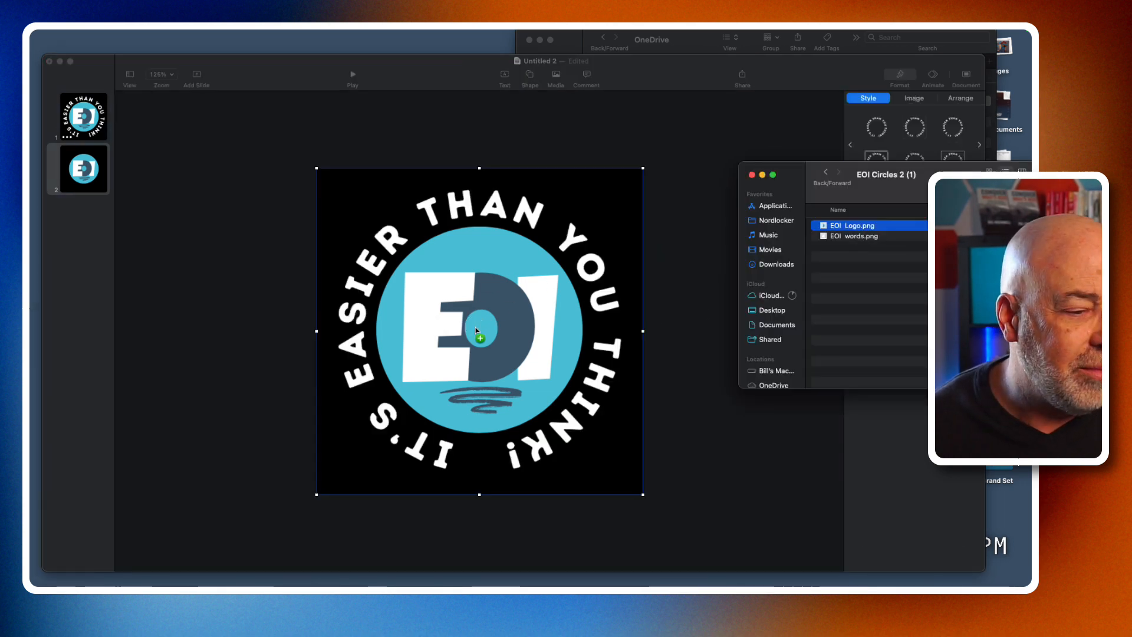
{"action": "left_click", "coordinate": [690, 301]}
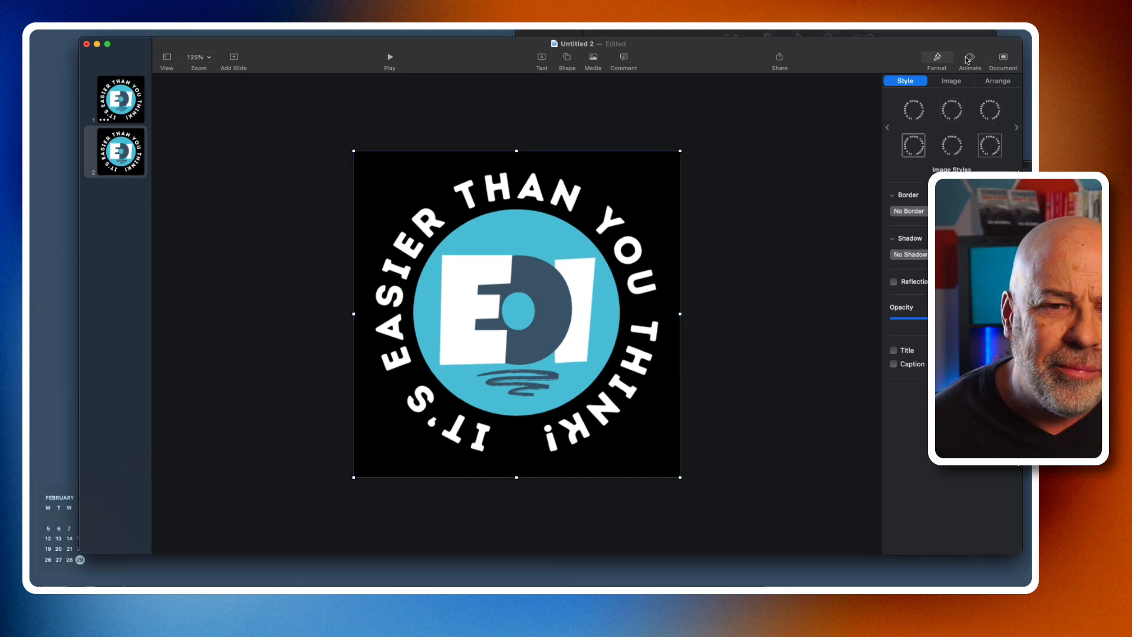
Add a Rotate action effect to the circular words image on the second slide
{"action": "left_click", "coordinate": [971, 58]}
{"action": "left_click", "coordinate": [905, 82]}
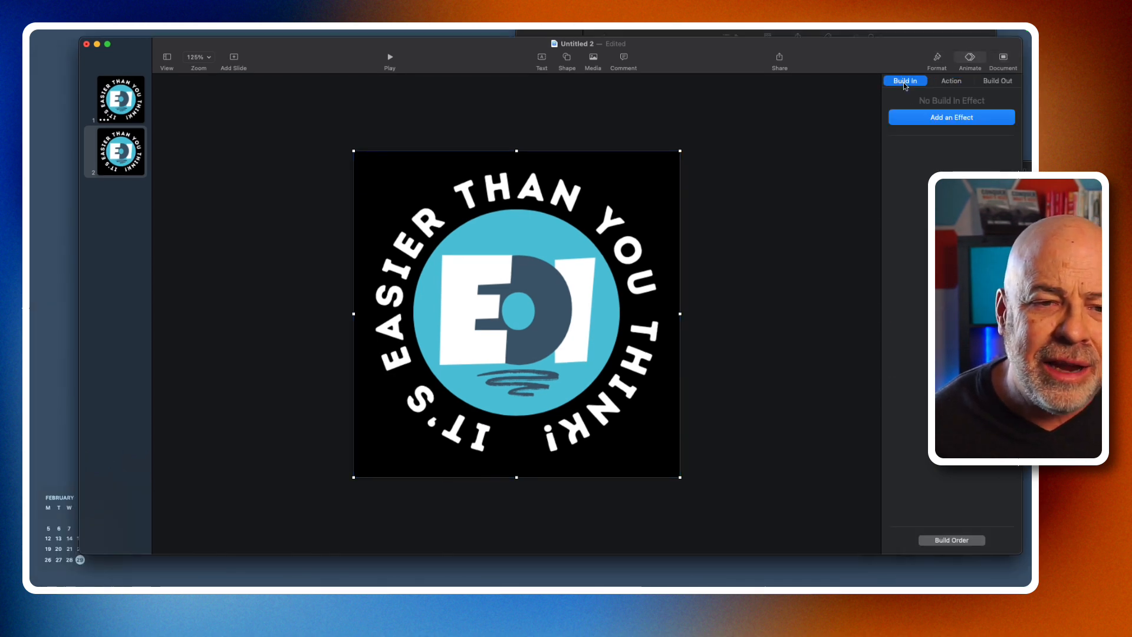
{"action": "left_click", "coordinate": [997, 82]}
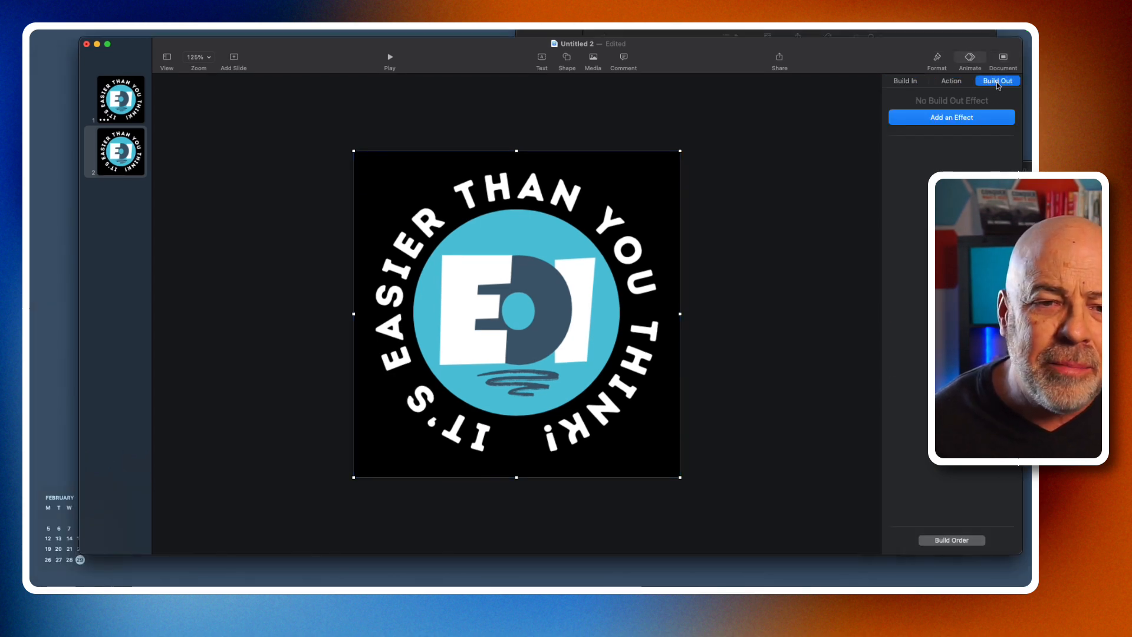
{"action": "left_click", "coordinate": [956, 84]}
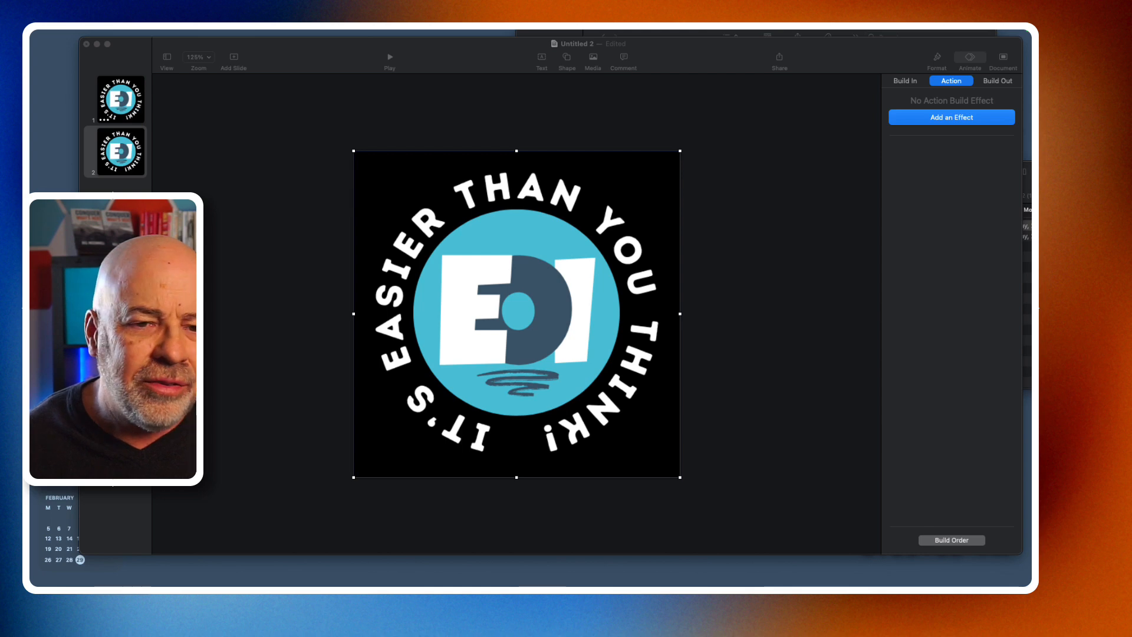
{"action": "left_click", "coordinate": [951, 118]}
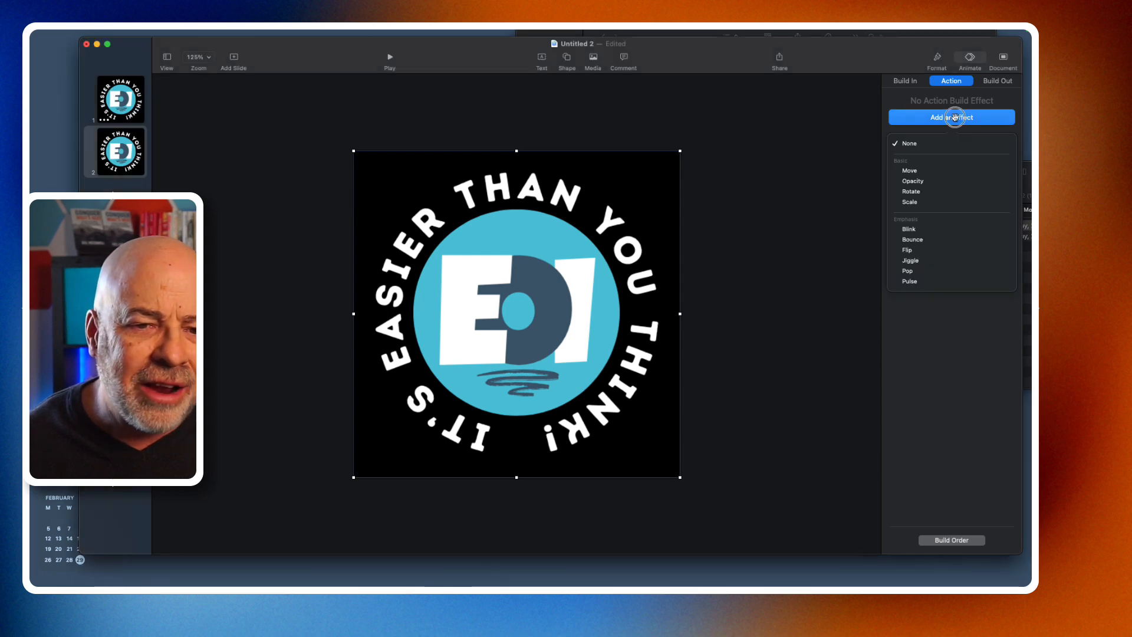
{"action": "left_click", "coordinate": [925, 192]}
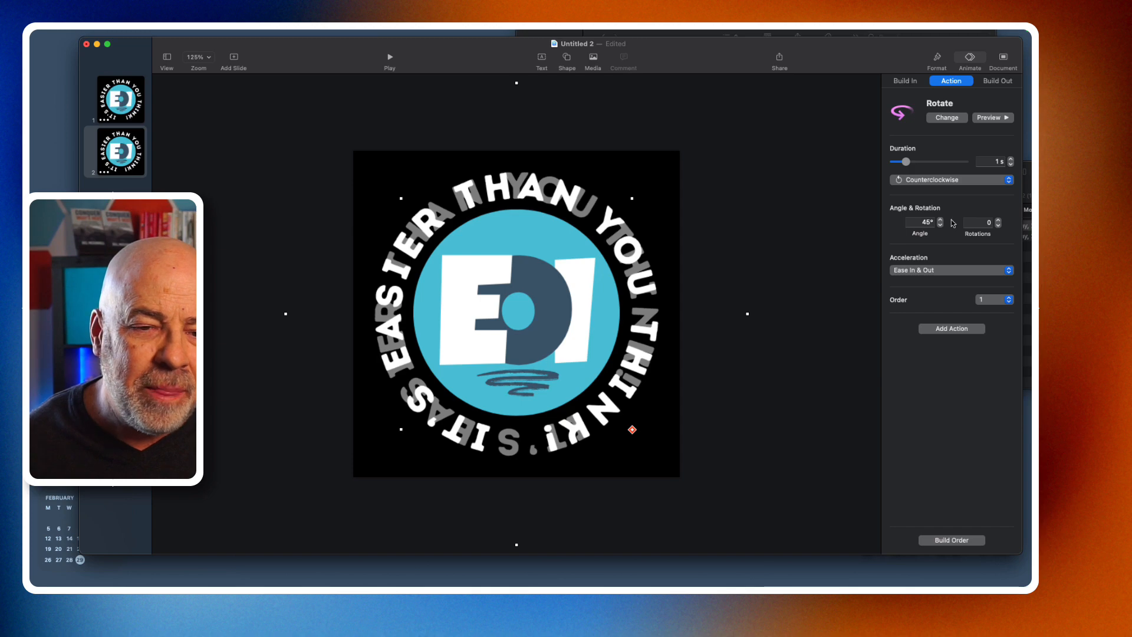
Set the words' Rotate action to a 60 s duration, 4 rotations, a 359° angle and no acceleration
{"action": "left_click", "coordinate": [1011, 159]}
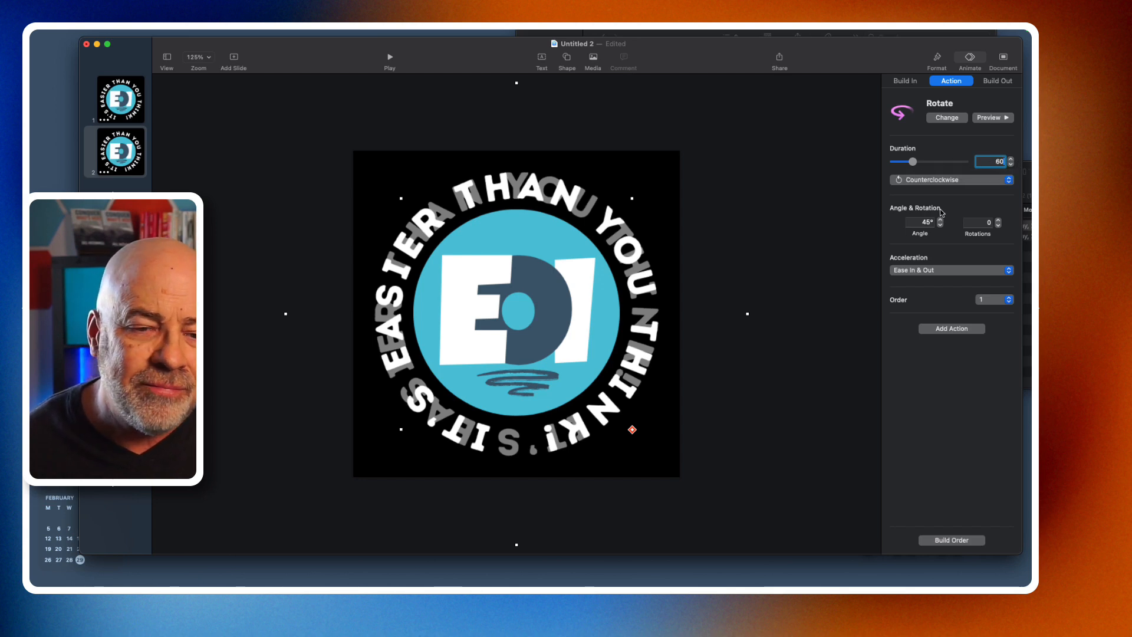
{"action": "left_click", "coordinate": [998, 221]}
{"action": "left_click", "coordinate": [998, 221]}
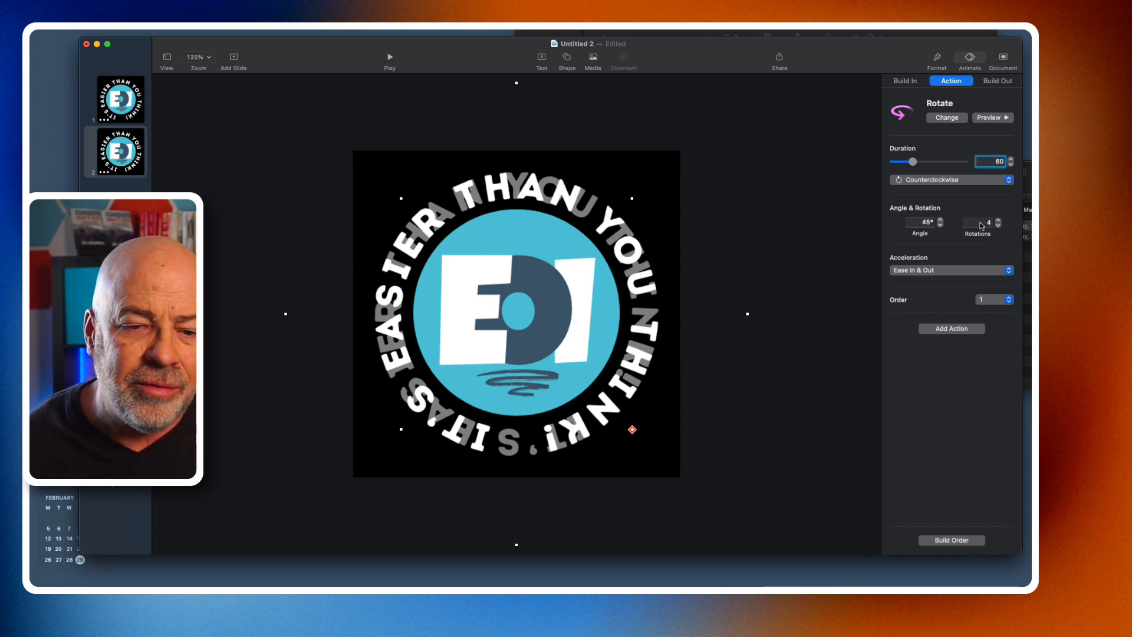
{"action": "double_click", "coordinate": [925, 222]}
{"action": "type", "text": "0"}
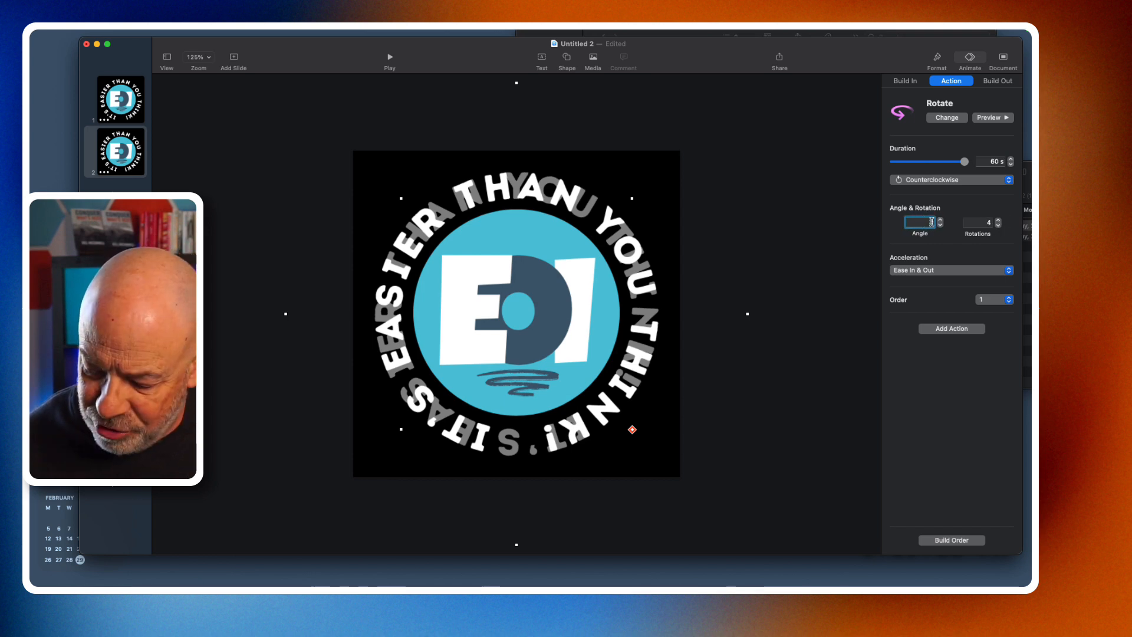
{"action": "key", "text": "Return"}
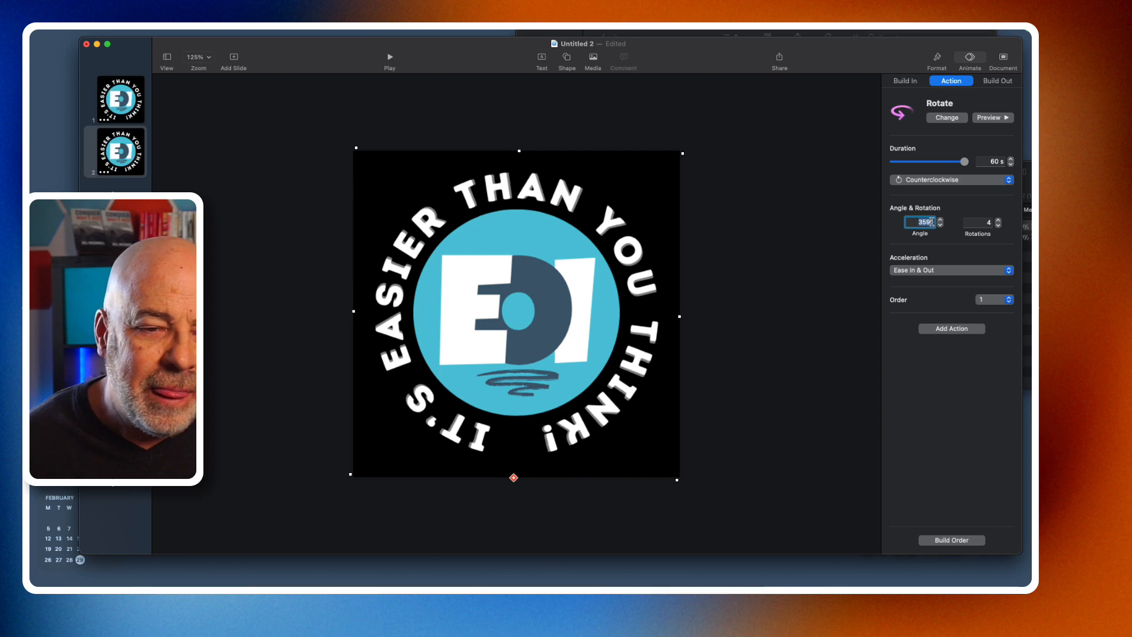
{"action": "left_click", "coordinate": [932, 270]}
{"action": "left_click", "coordinate": [920, 267]}
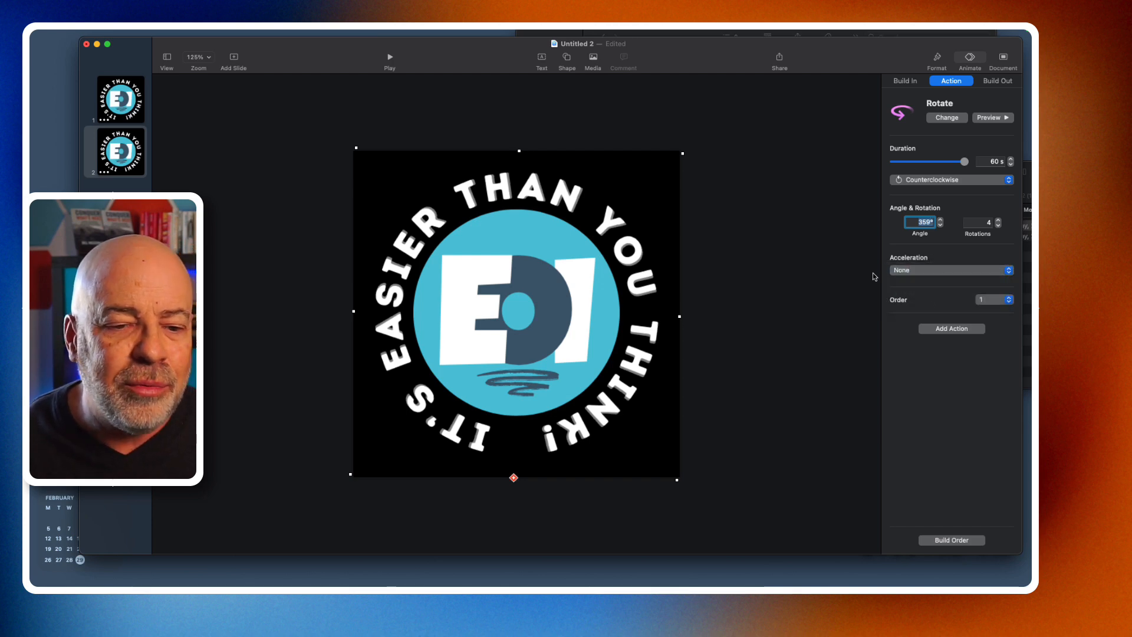
Make the EOI words.png Rotate build start After Transition in the build order and preview the animation
{"action": "left_click", "coordinate": [948, 540]}
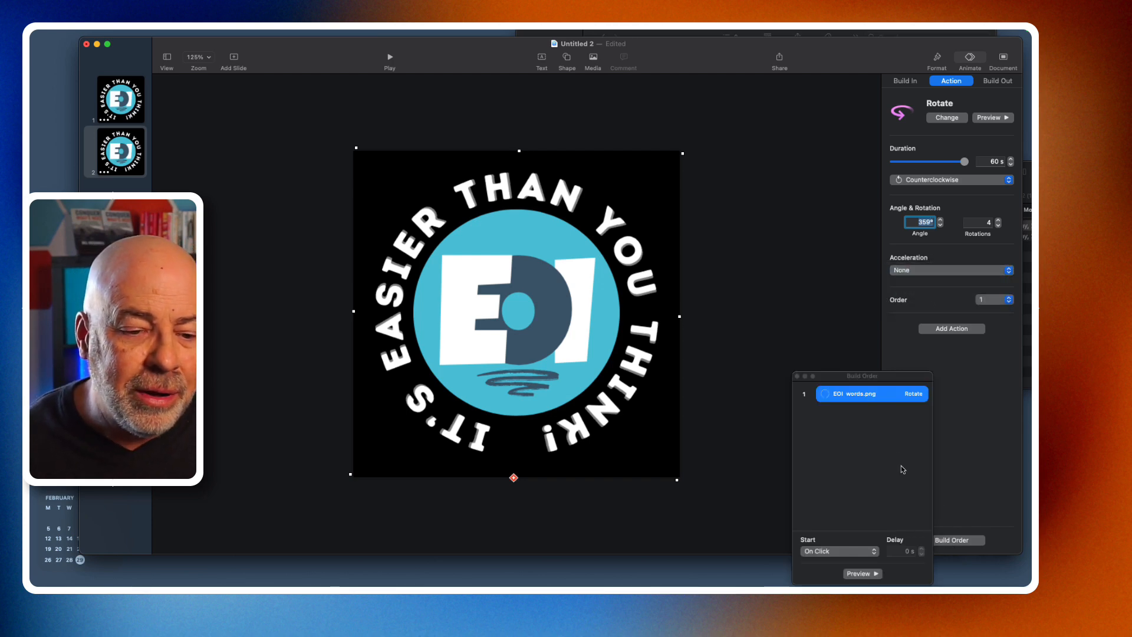
{"action": "left_click_drag", "start_coordinate": [817, 377], "coordinate": [795, 130]}
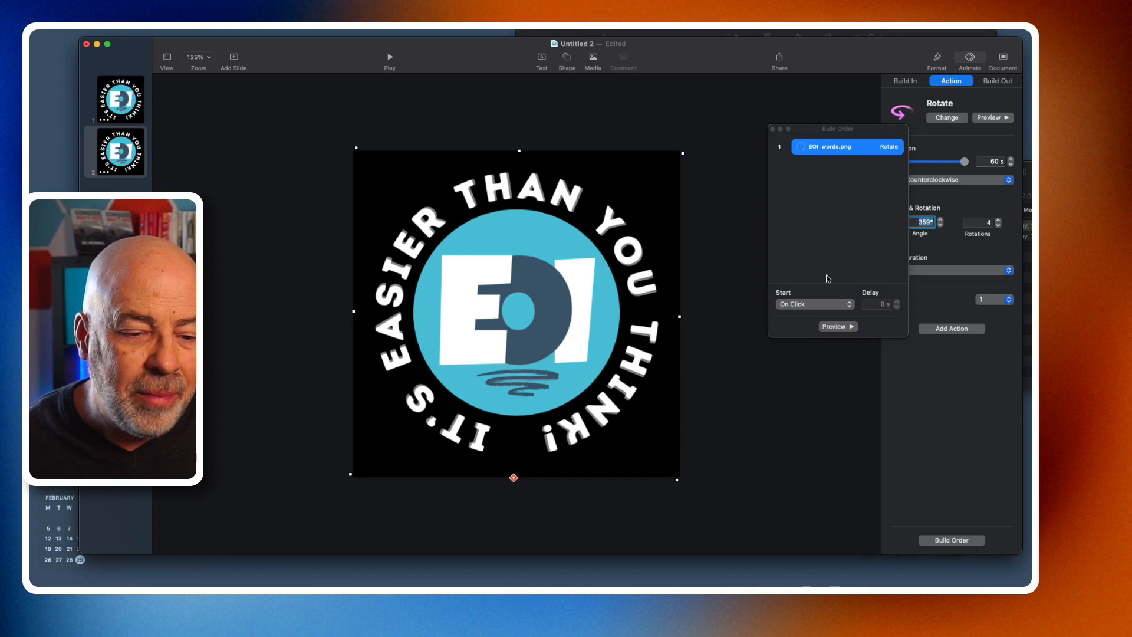
{"action": "left_click", "coordinate": [816, 304]}
{"action": "left_click", "coordinate": [806, 316]}
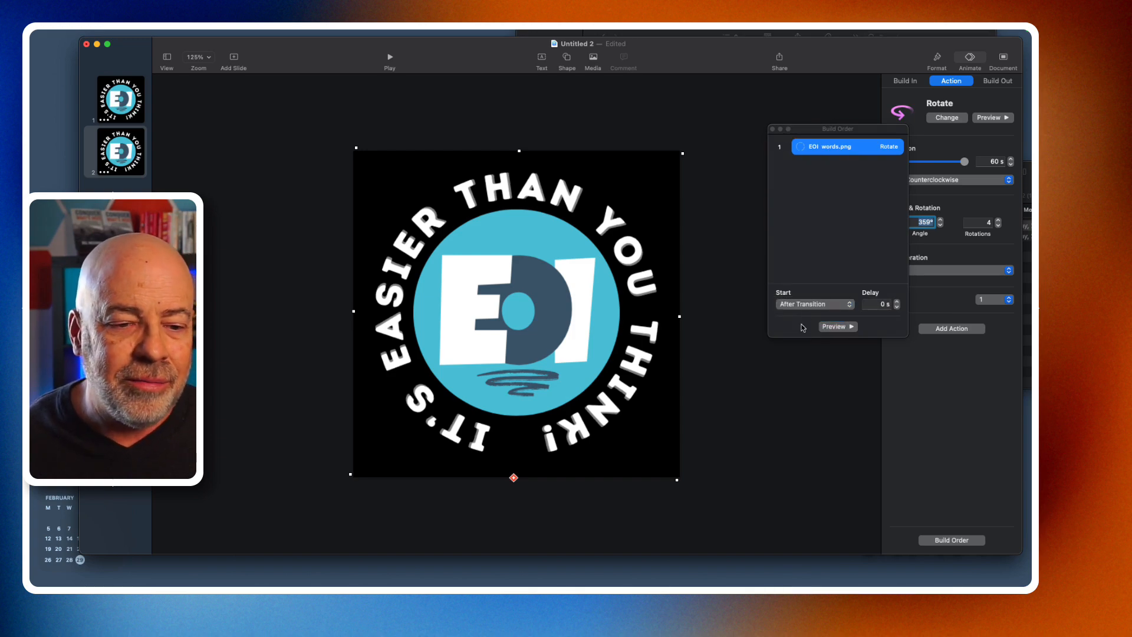
{"action": "left_click", "coordinate": [833, 328]}
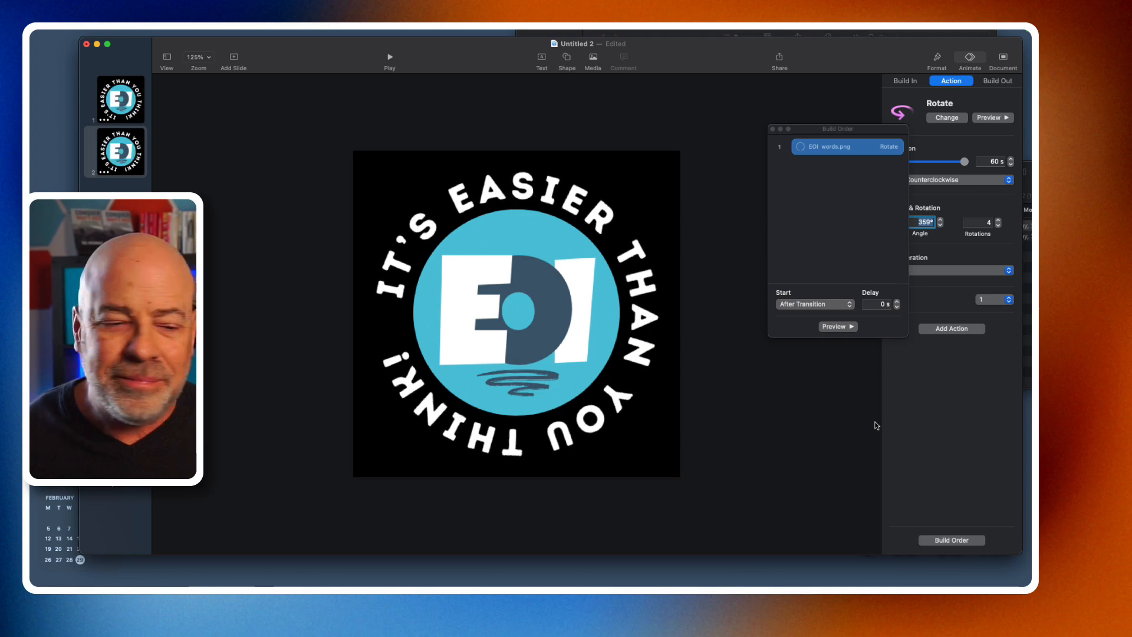
{"action": "left_click_drag", "start_coordinate": [836, 130], "coordinate": [934, 317]}
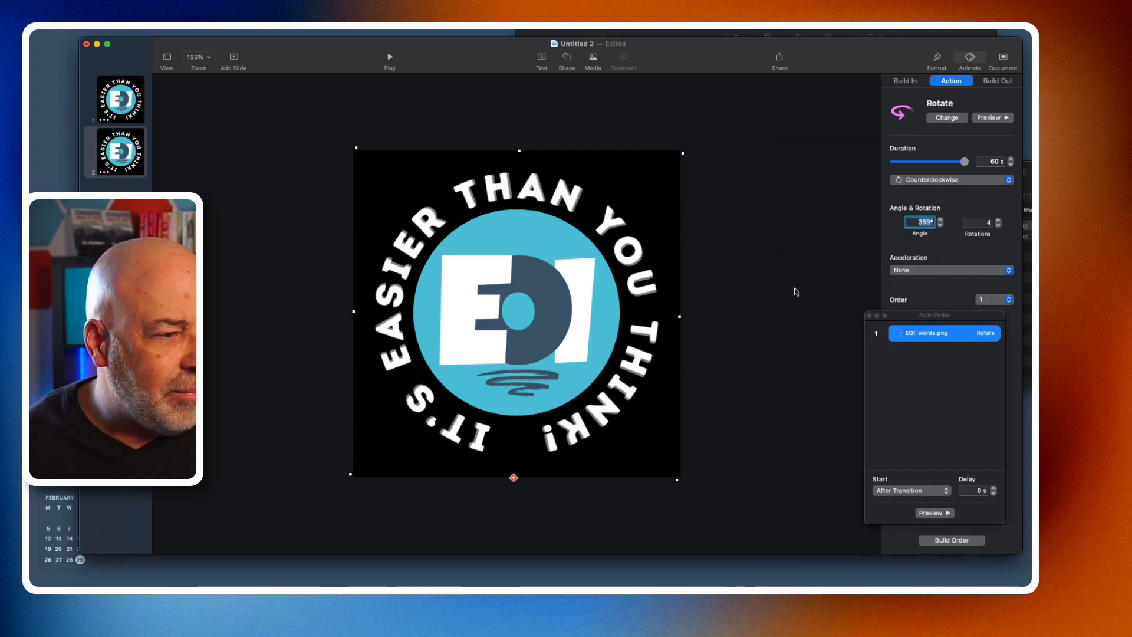
Examine the Rotate build settings of the outer text on slide 1 and return to slide 2
{"action": "left_click", "coordinate": [124, 108]}
{"action": "left_click", "coordinate": [936, 333]}
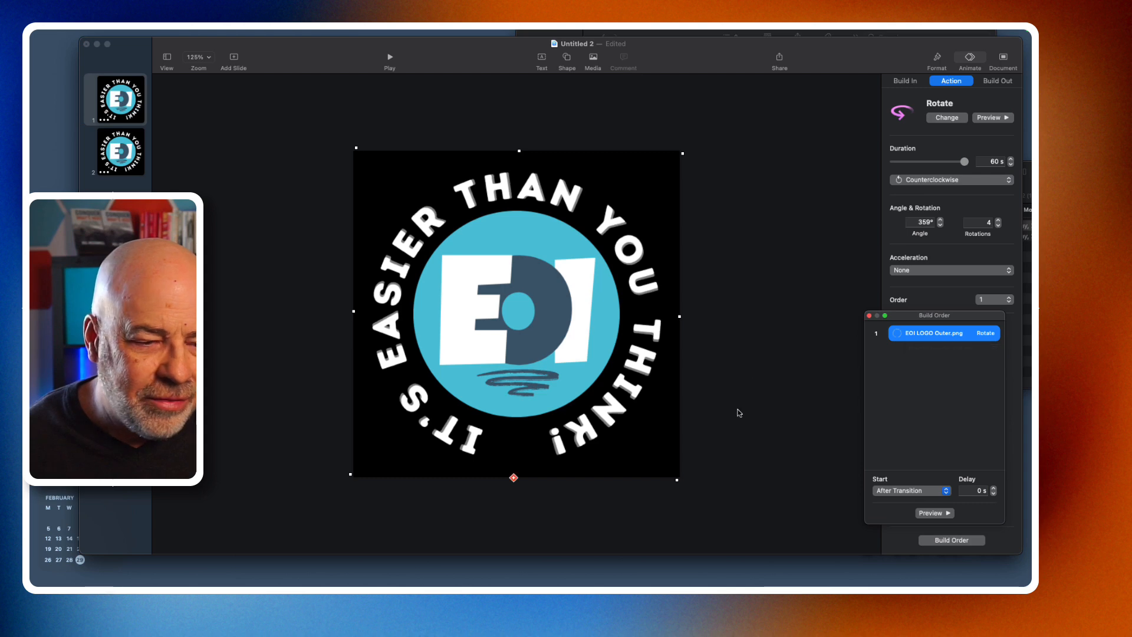
{"action": "left_click", "coordinate": [116, 163]}
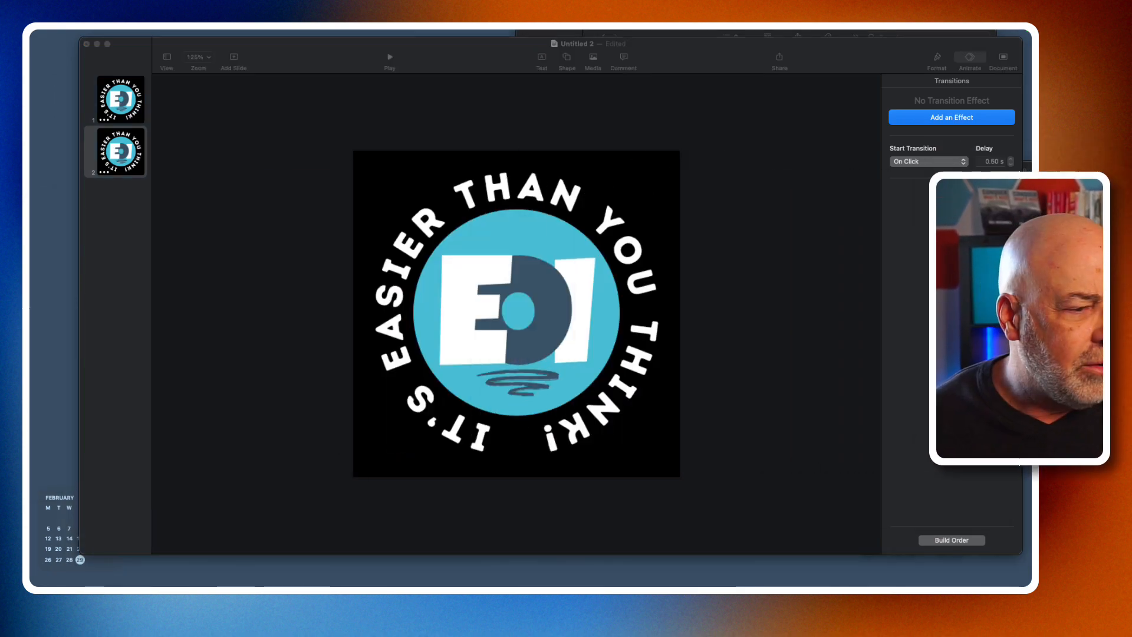
{"action": "left_click", "coordinate": [237, 270]}
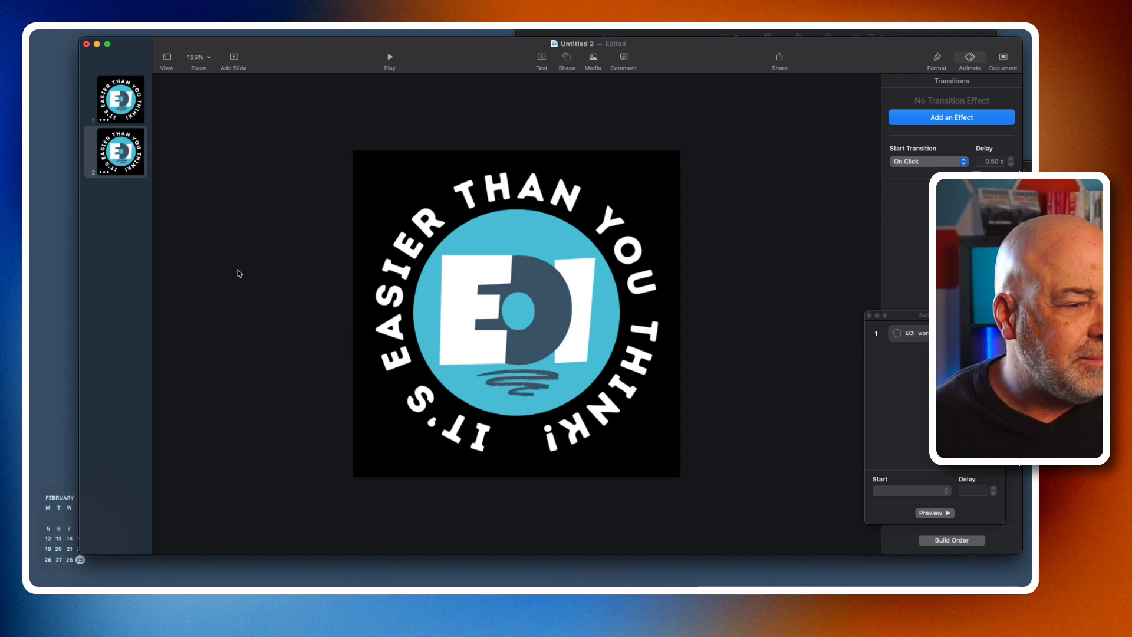
{"action": "mouse_move", "coordinate": [336, 33]}
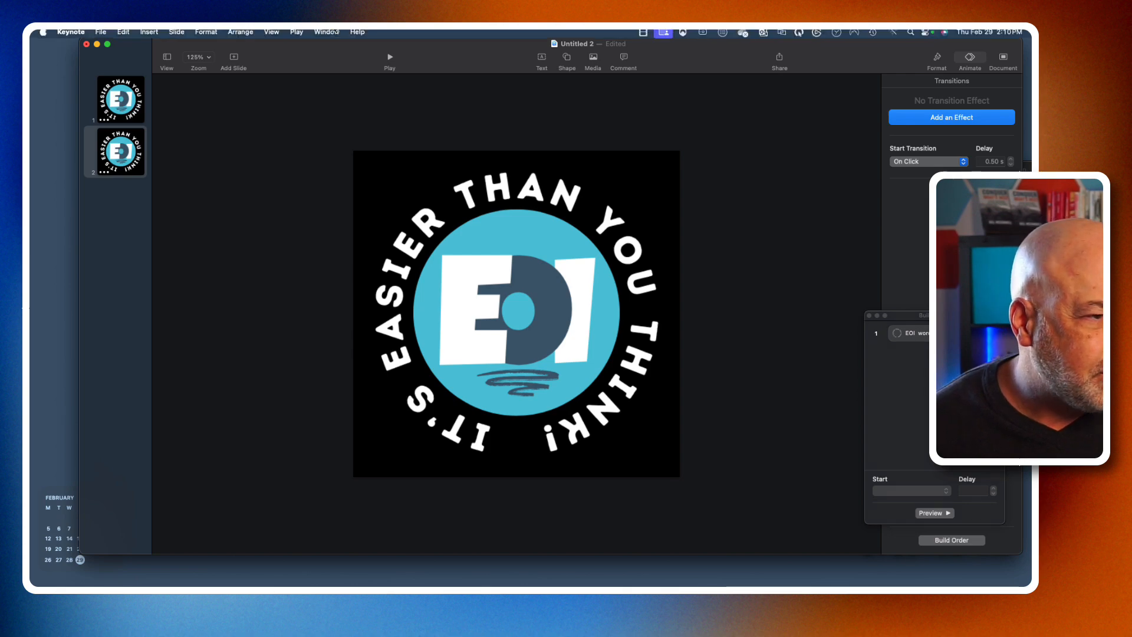
{"action": "left_click", "coordinate": [95, 34]}
{"action": "mouse_move", "coordinate": [137, 205]}
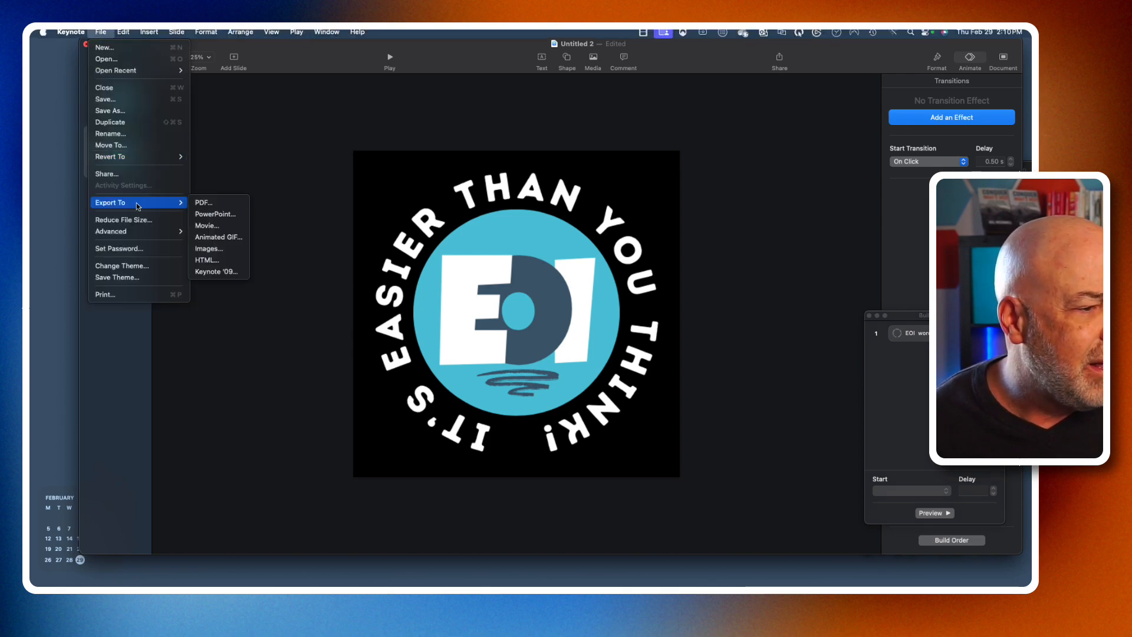
{"action": "left_click", "coordinate": [214, 228]}
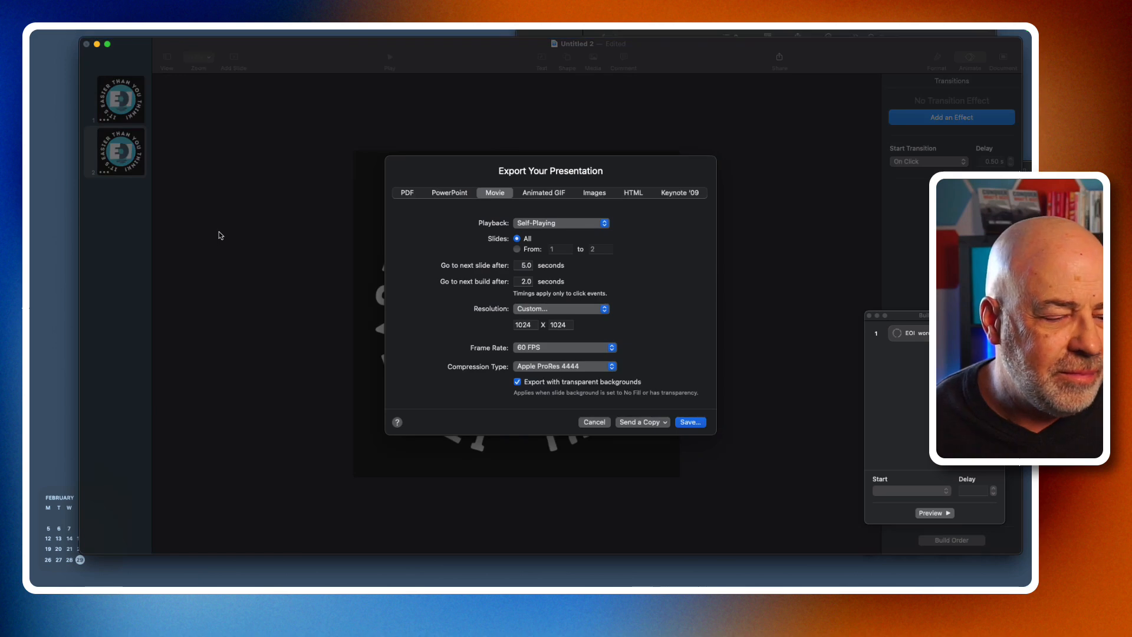
{"action": "left_click", "coordinate": [517, 264]}
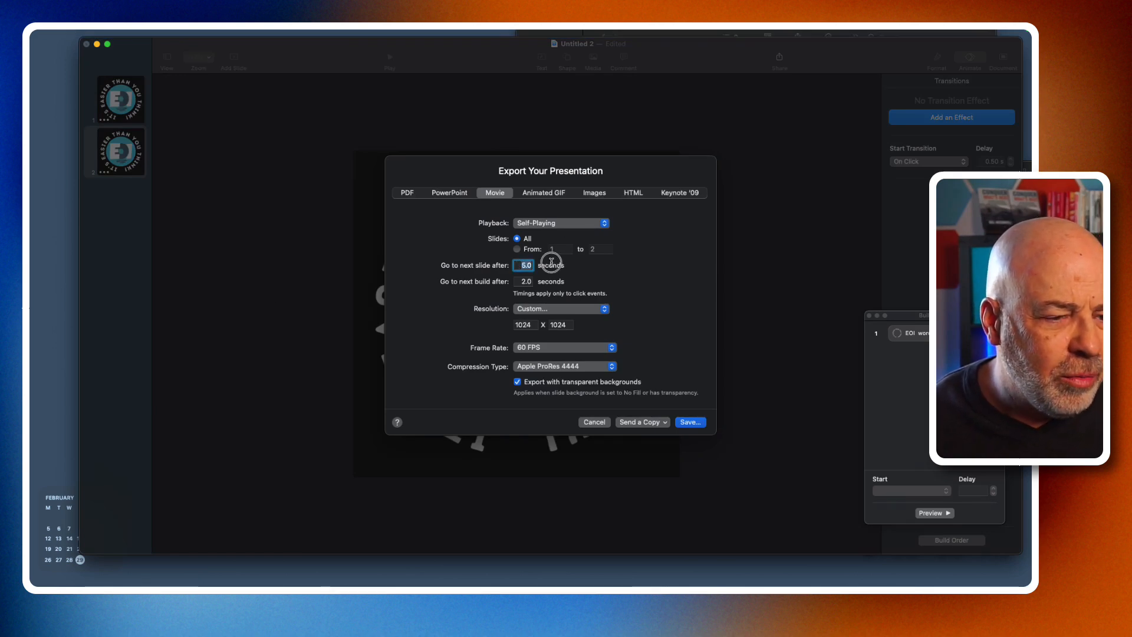
{"action": "type", "text": "0"}
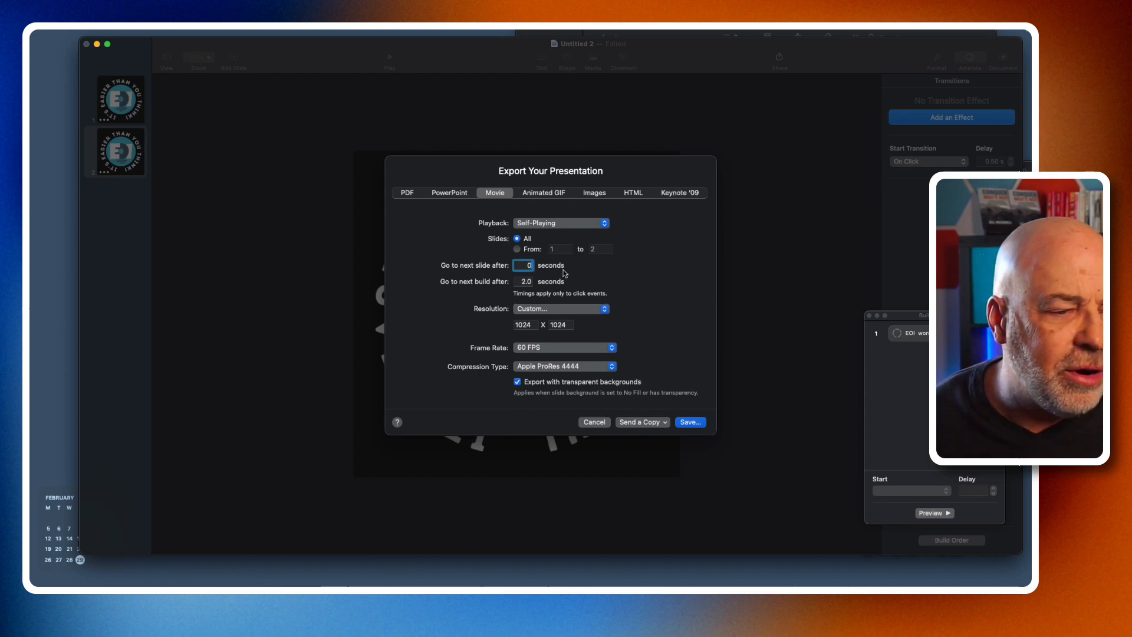
{"action": "key", "text": "Tab"}
{"action": "type", "text": "0"}
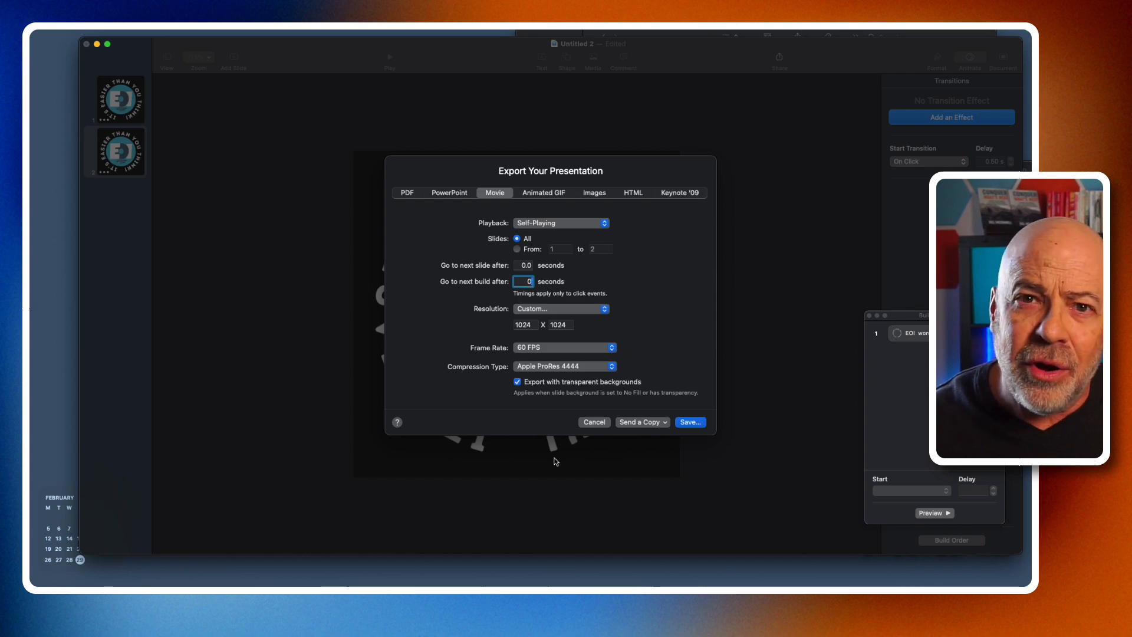
{"action": "left_click", "coordinate": [594, 422]}
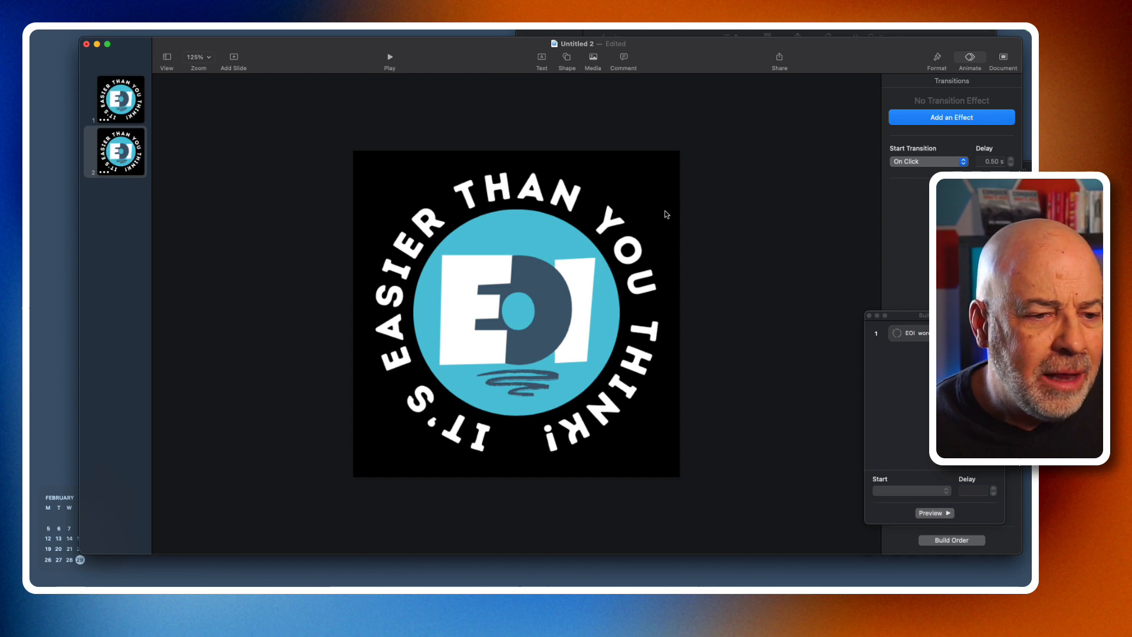
Set the second slide's background to No Fill
{"action": "left_click", "coordinate": [937, 59]}
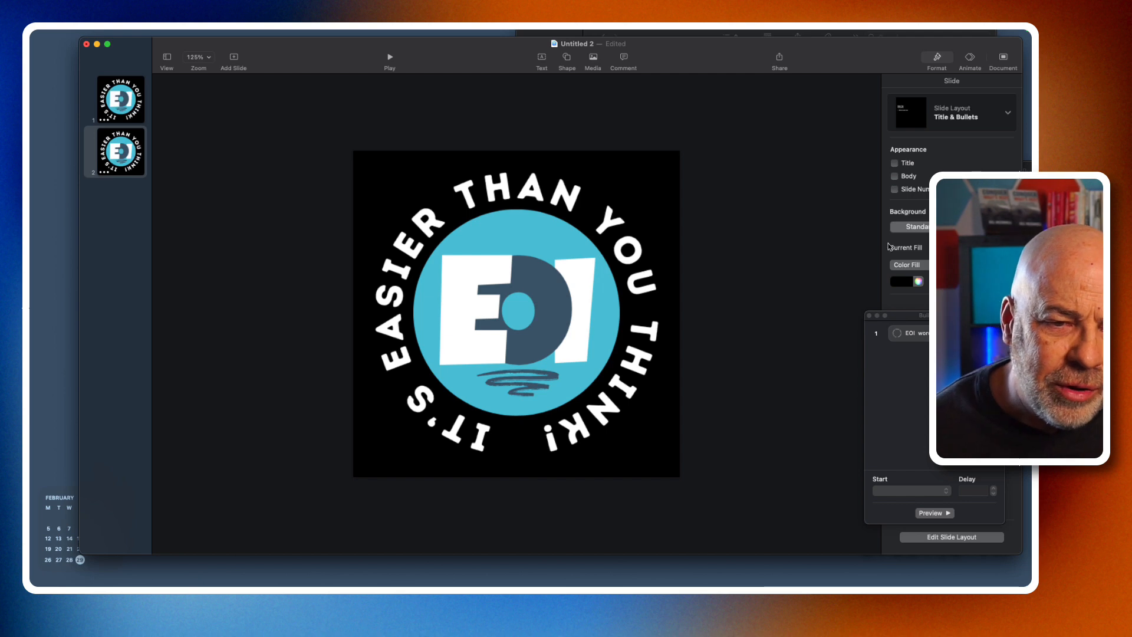
{"action": "left_click", "coordinate": [947, 265]}
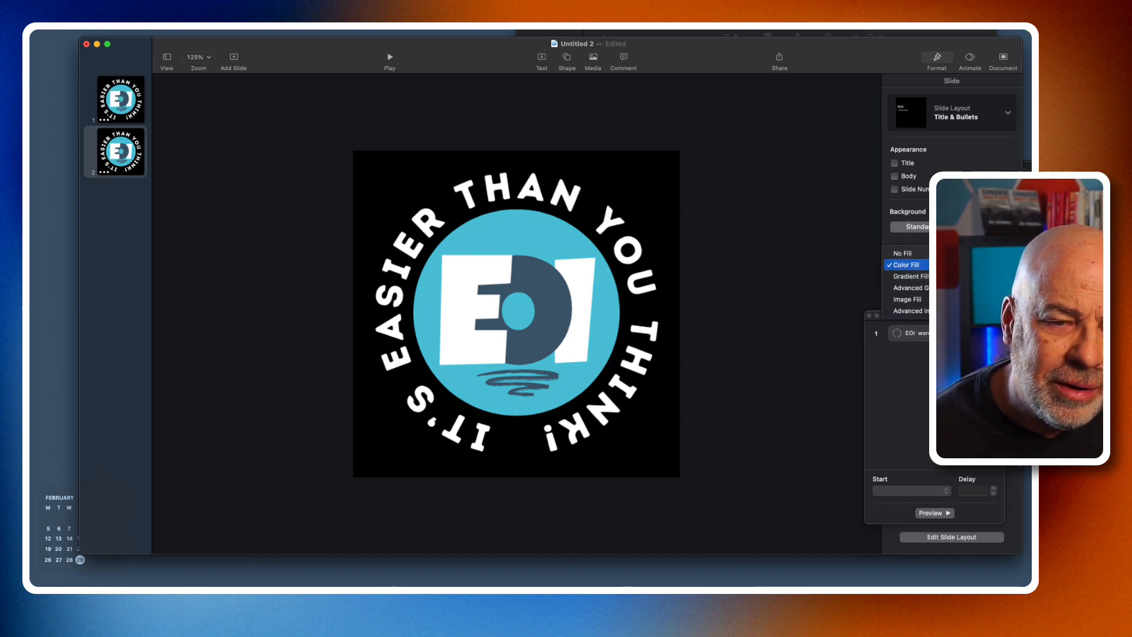
{"action": "left_click", "coordinate": [908, 256]}
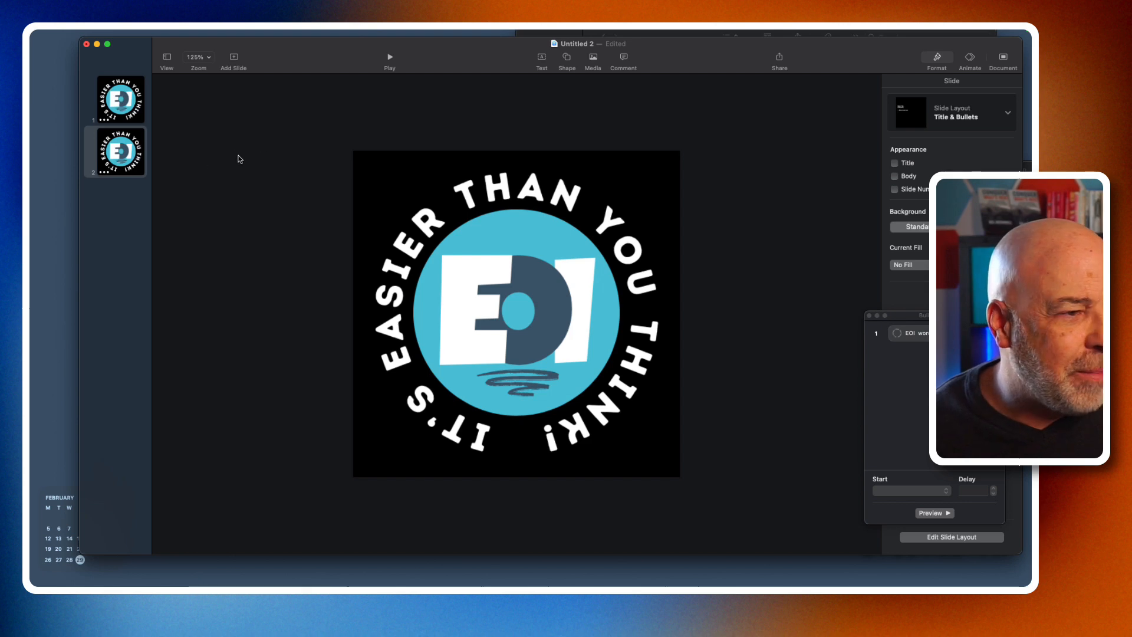
Try to export all slides as a movie with a transparent background and 0-second slide and build timings
{"action": "left_click", "coordinate": [99, 33]}
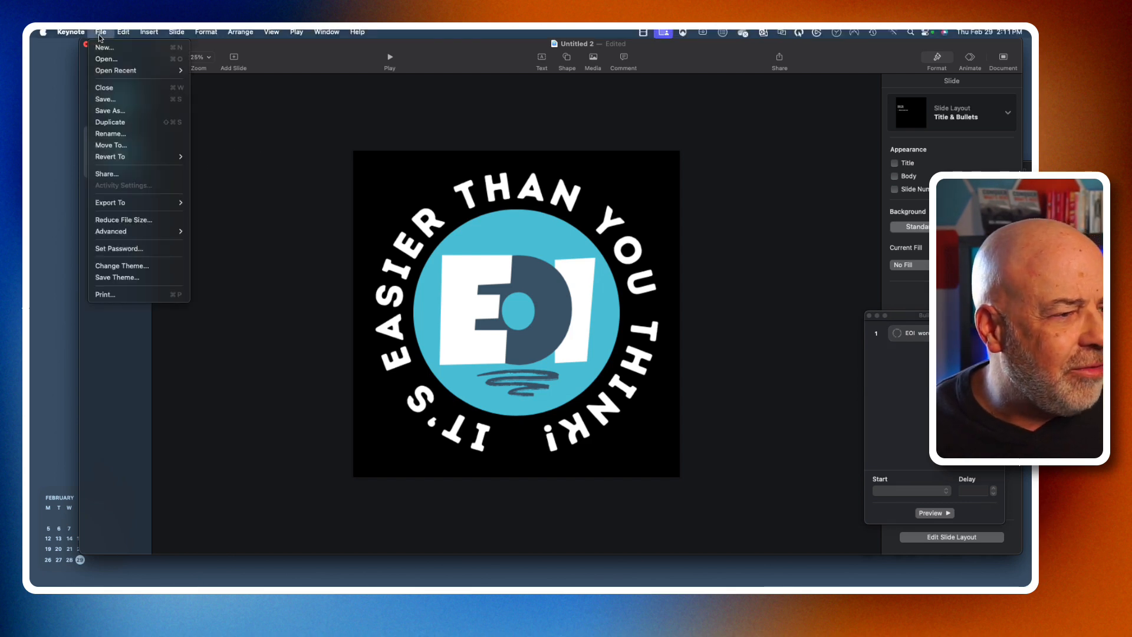
{"action": "mouse_move", "coordinate": [140, 204]}
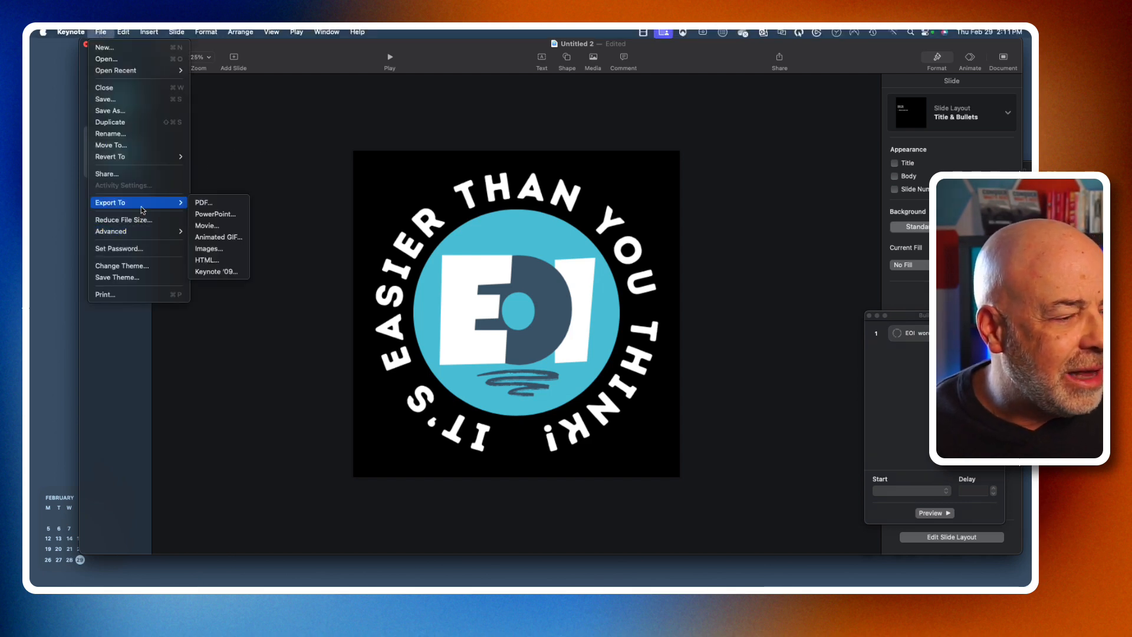
{"action": "left_click", "coordinate": [224, 227]}
{"action": "left_click", "coordinate": [519, 266]}
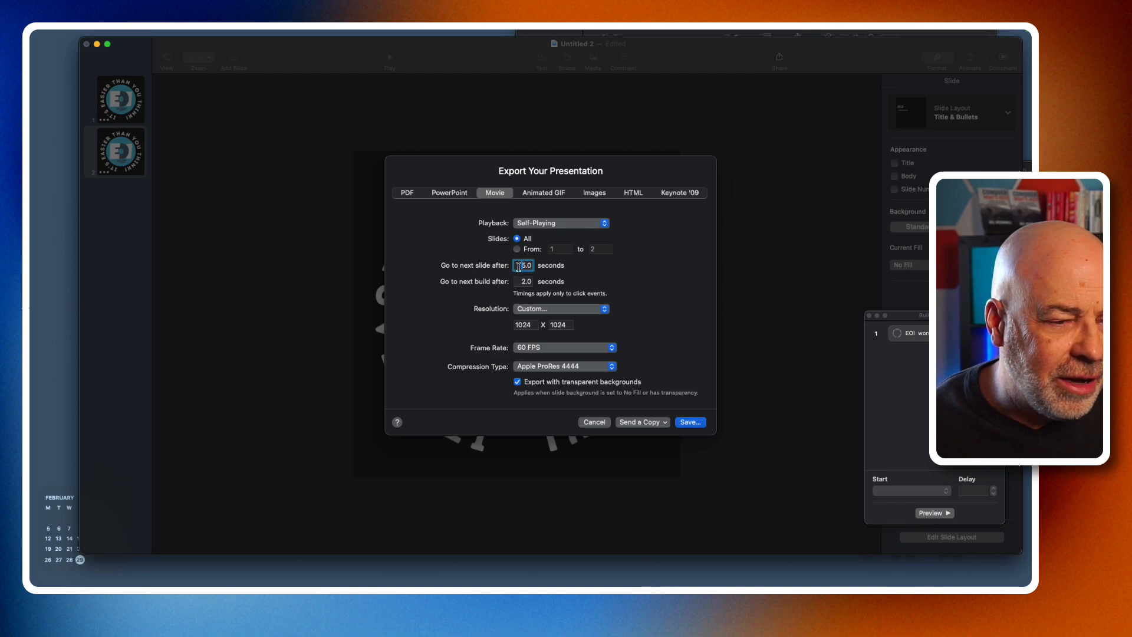
{"action": "type", "text": "0"}
{"action": "left_click", "coordinate": [518, 281]}
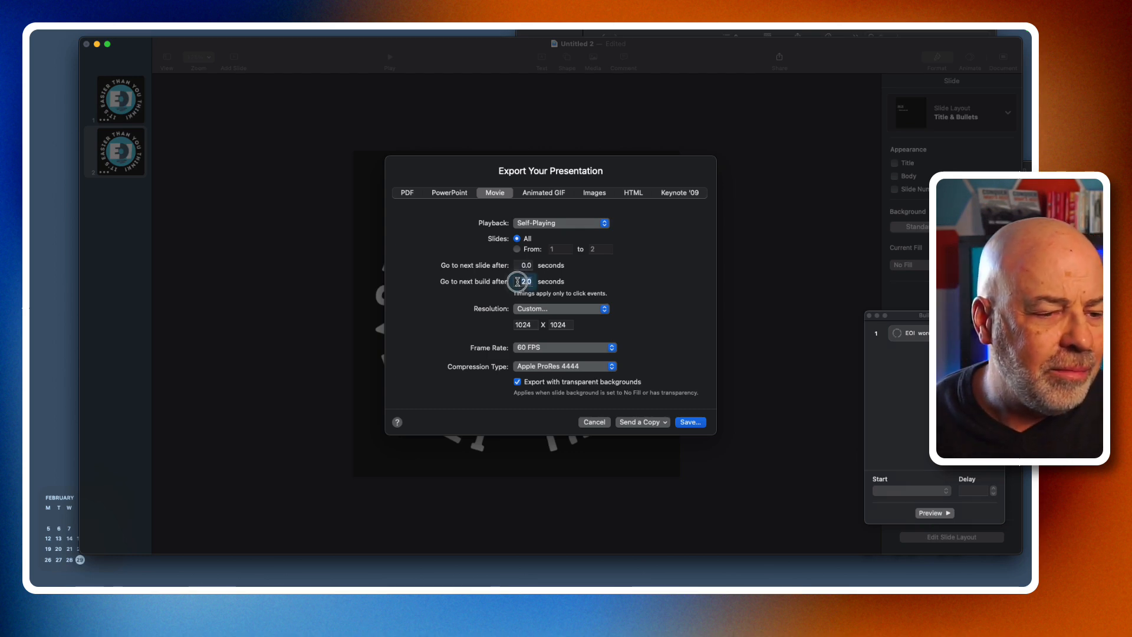
{"action": "type", "text": "0"}
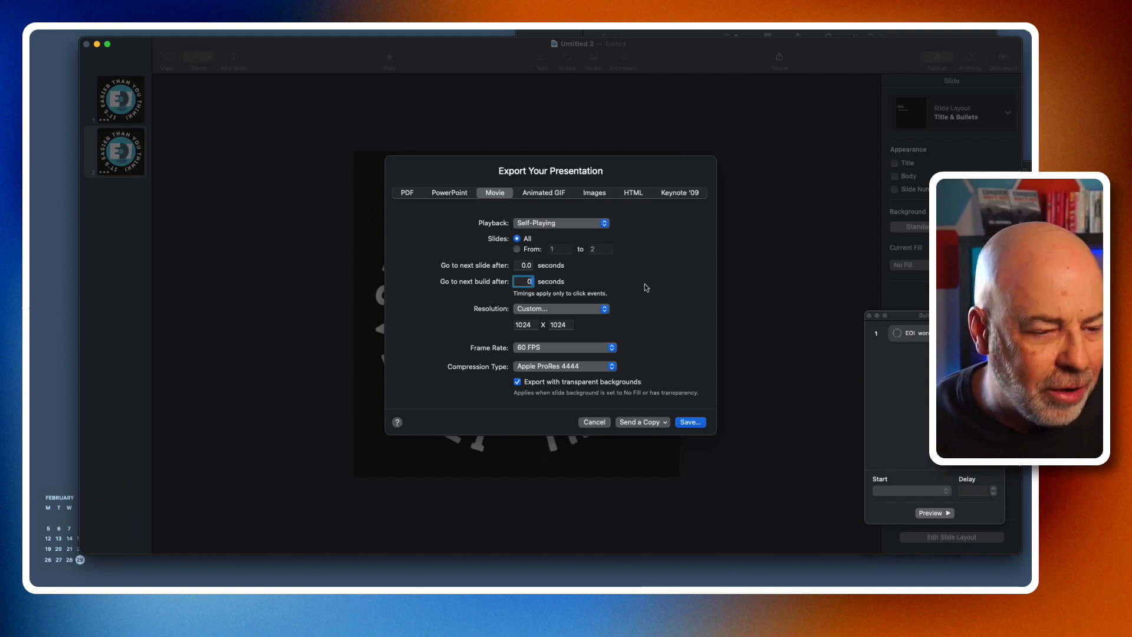
{"action": "key", "text": "Tab"}
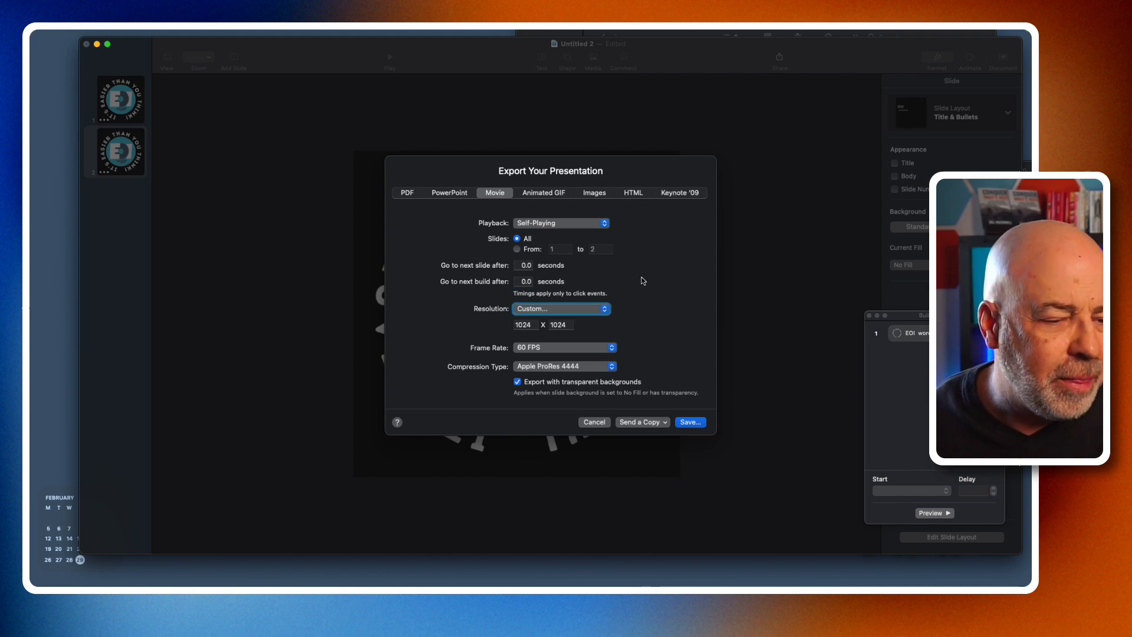
{"action": "left_click", "coordinate": [689, 422]}
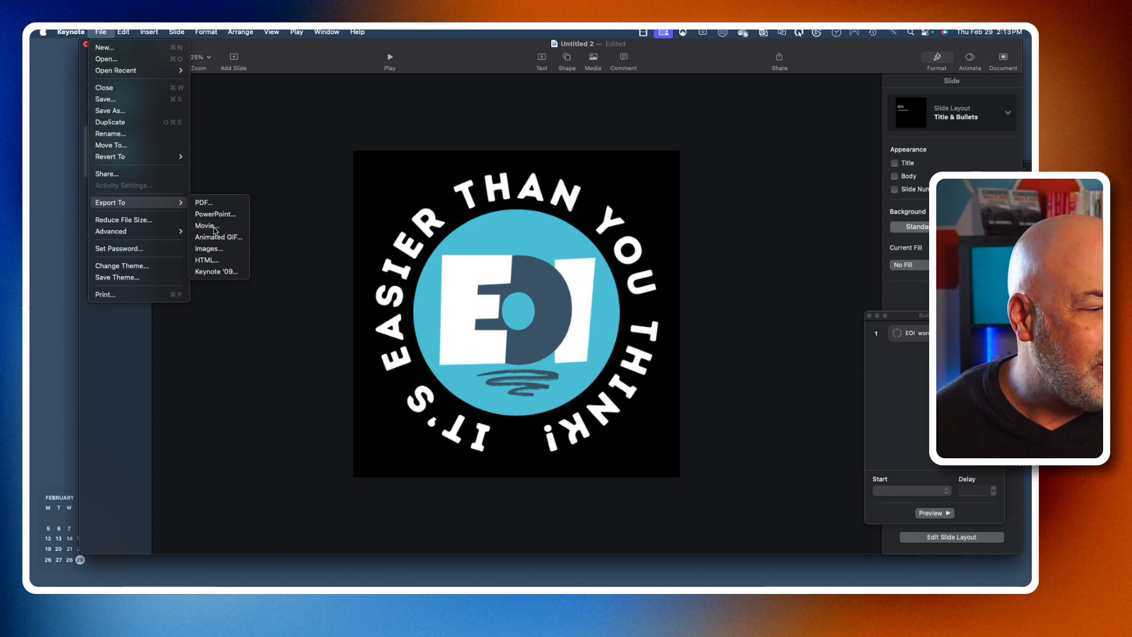
{"action": "left_click", "coordinate": [215, 229]}
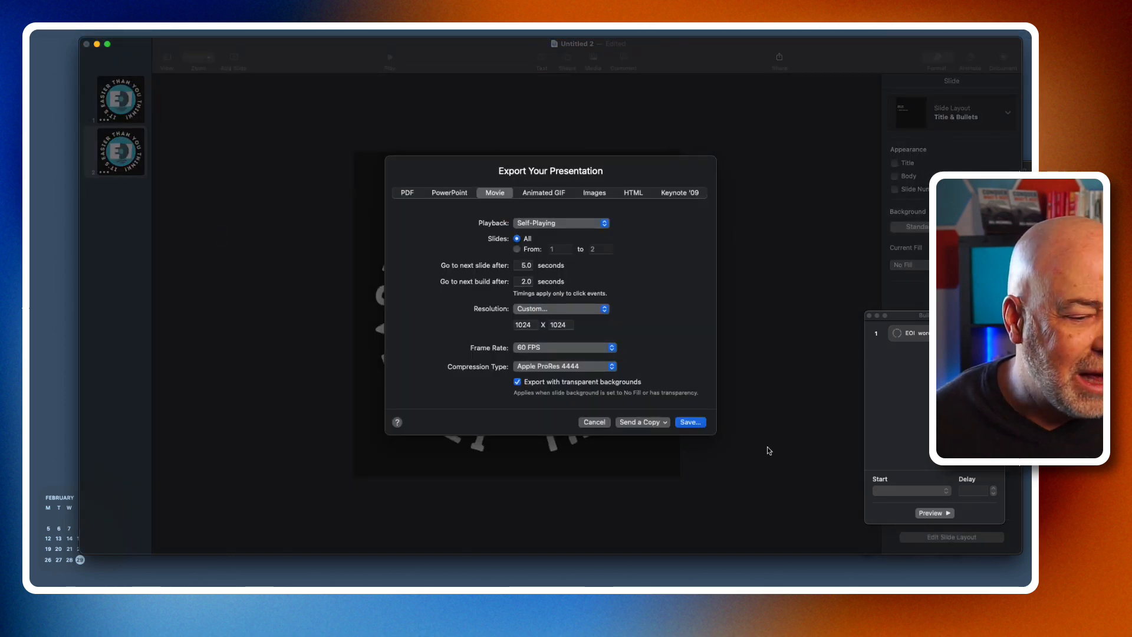
{"action": "left_click", "coordinate": [593, 422]}
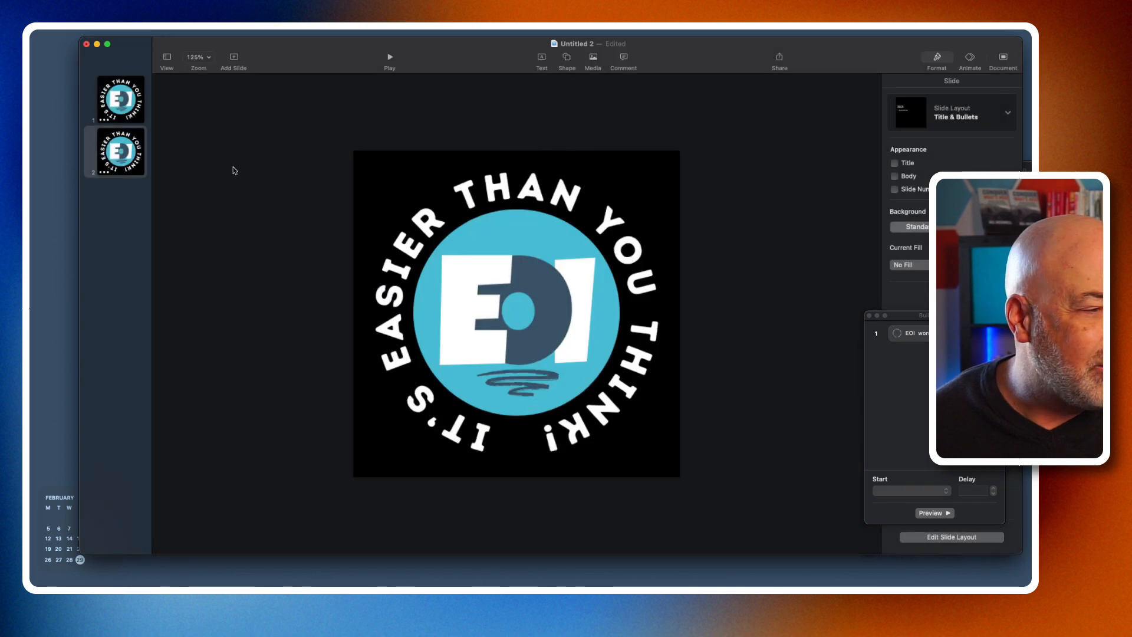
Cut the first slide from the presentation, keeping only the slide with the separate words and logo images
{"action": "left_click", "coordinate": [124, 101]}
{"action": "right_click", "coordinate": [123, 102]}
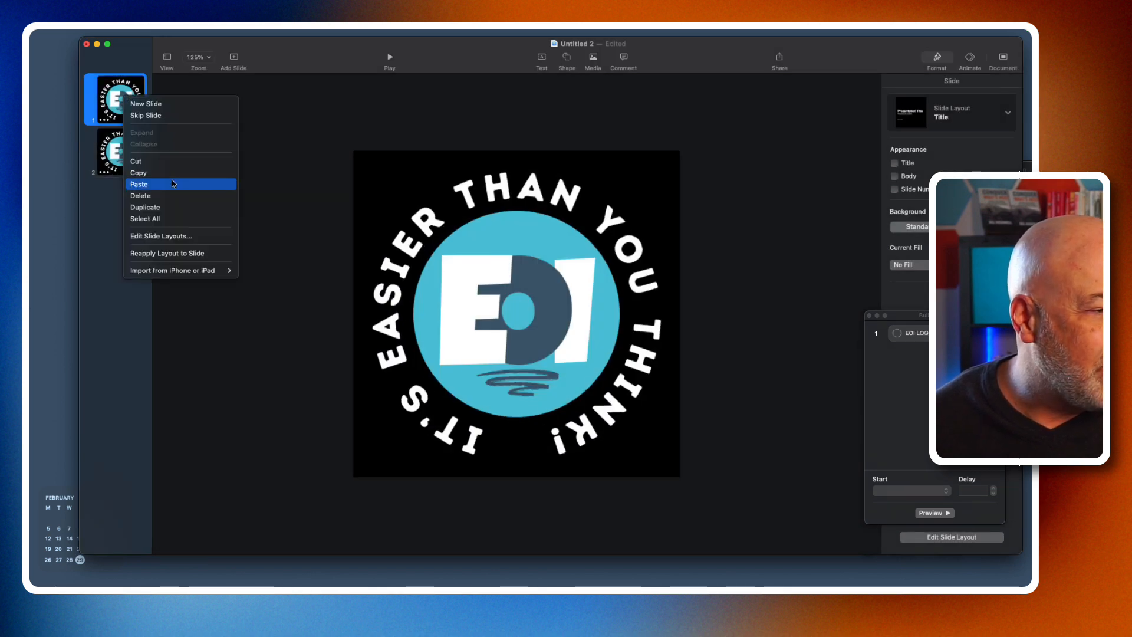
{"action": "left_click", "coordinate": [169, 162]}
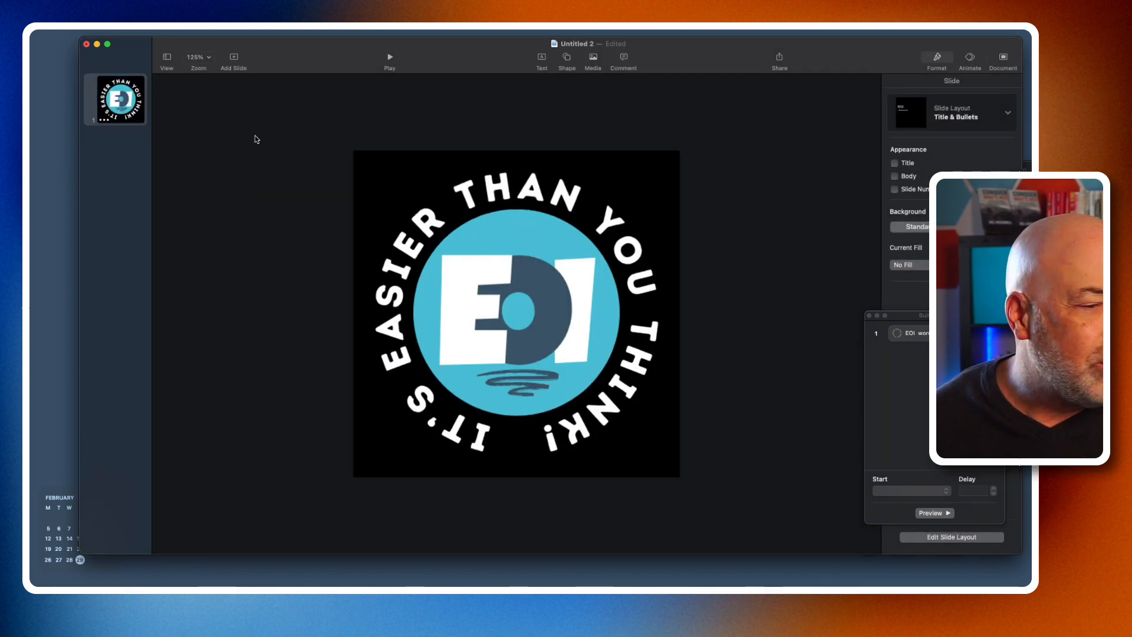
Set up a movie export of the remaining slide with 0 seconds before the next slide and 0 seconds before the next build
{"action": "mouse_move", "coordinate": [186, 34]}
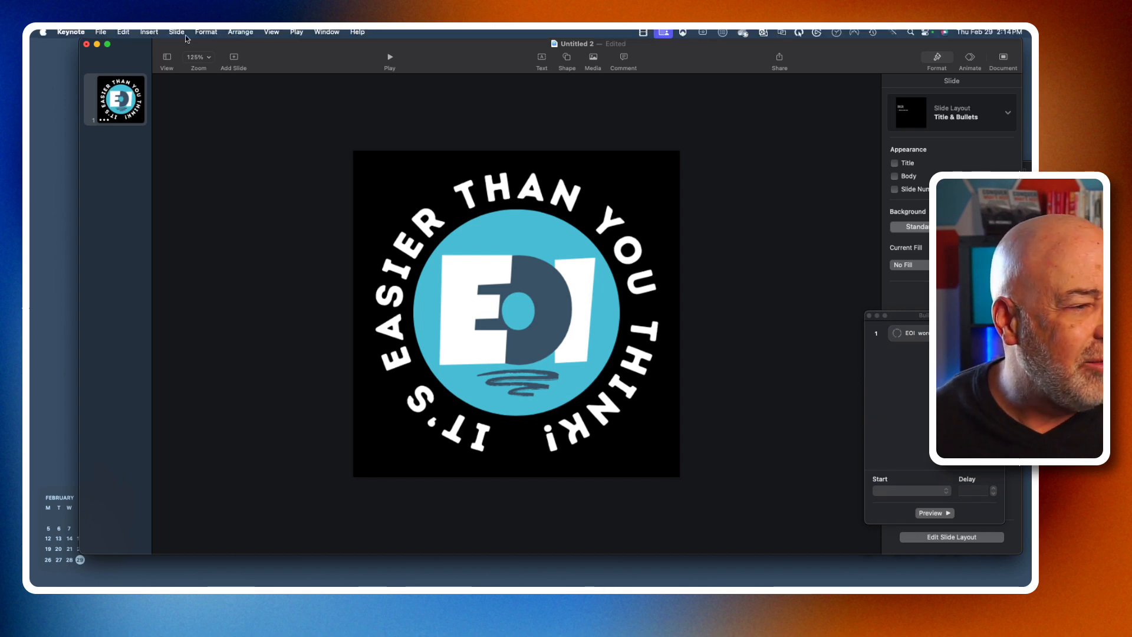
{"action": "left_click", "coordinate": [100, 32]}
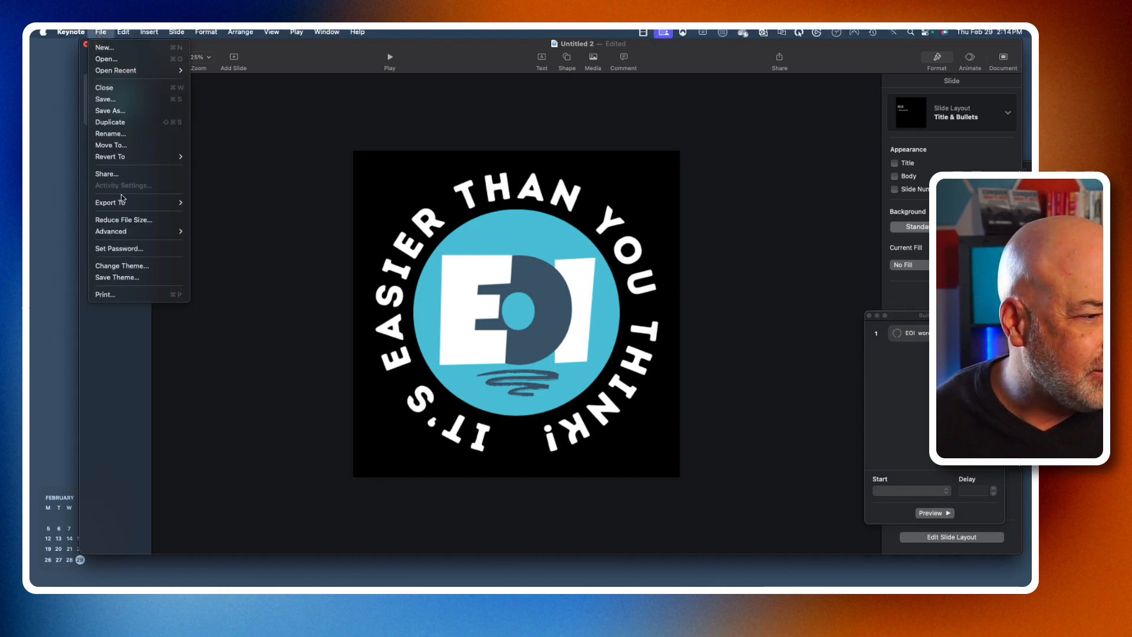
{"action": "mouse_move", "coordinate": [124, 202]}
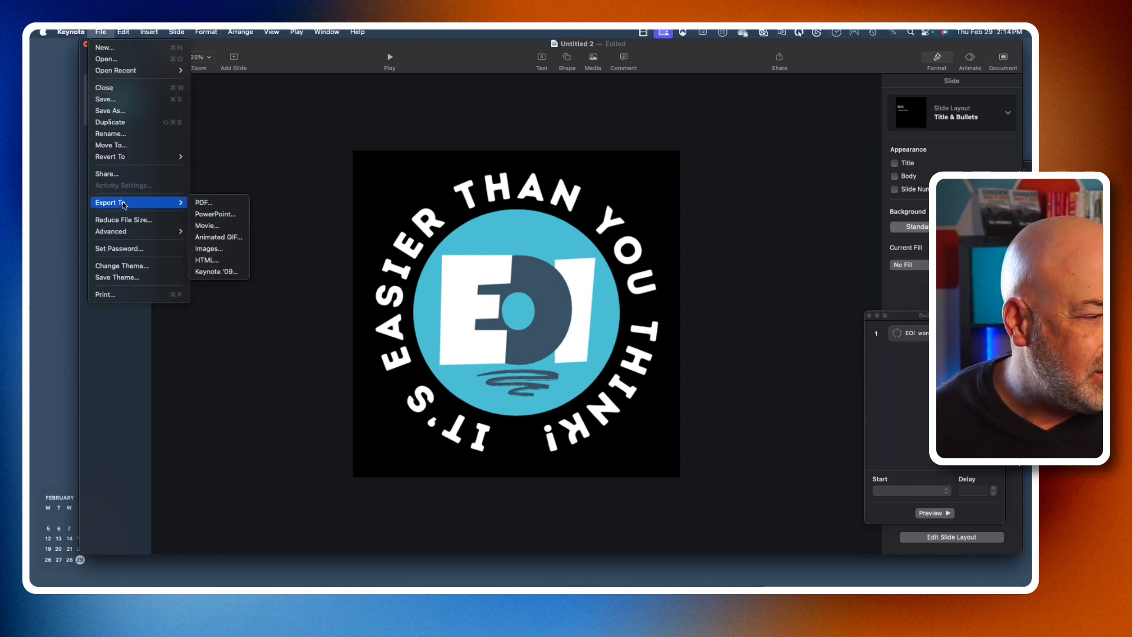
{"action": "left_click", "coordinate": [223, 227]}
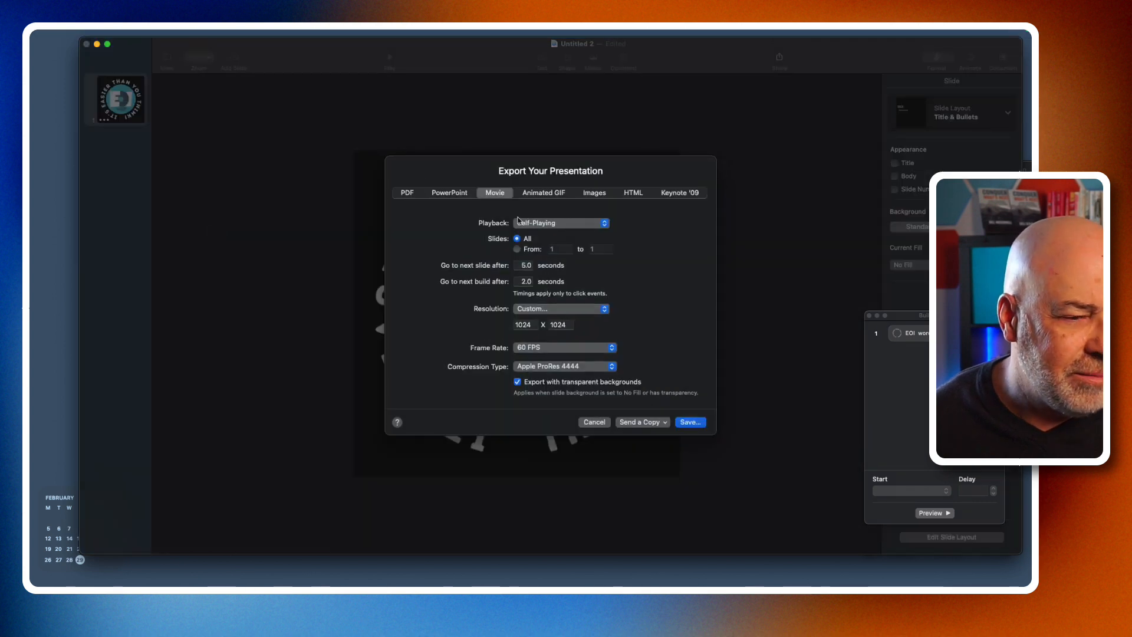
{"action": "double_click", "coordinate": [525, 265]}
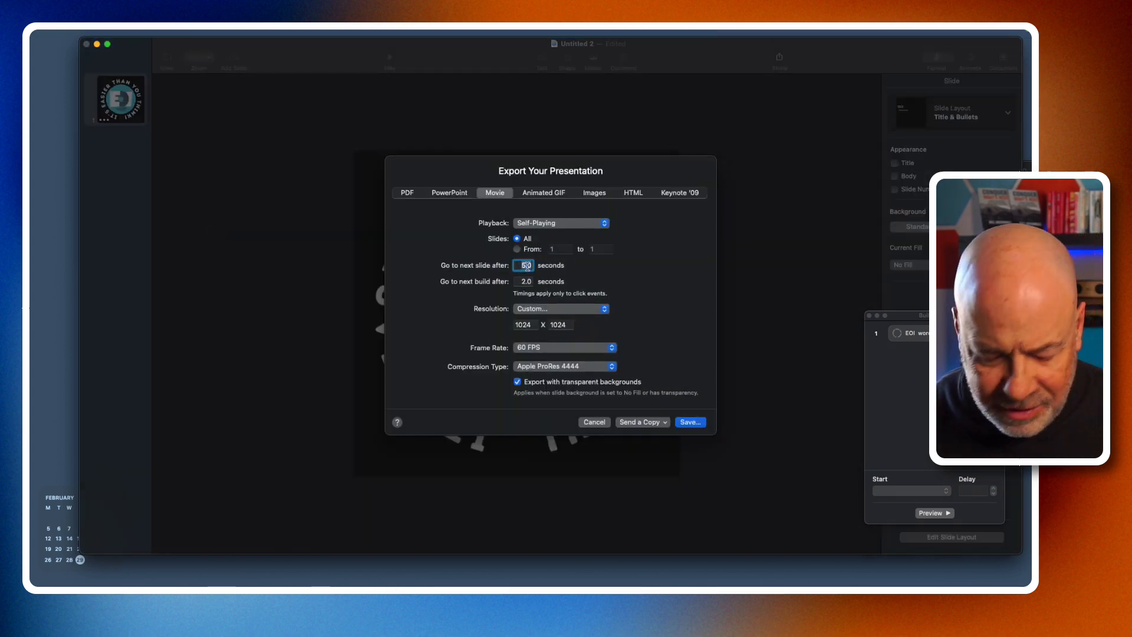
{"action": "type", "text": "0"}
{"action": "key", "text": "Tab"}
{"action": "type", "text": "0"}
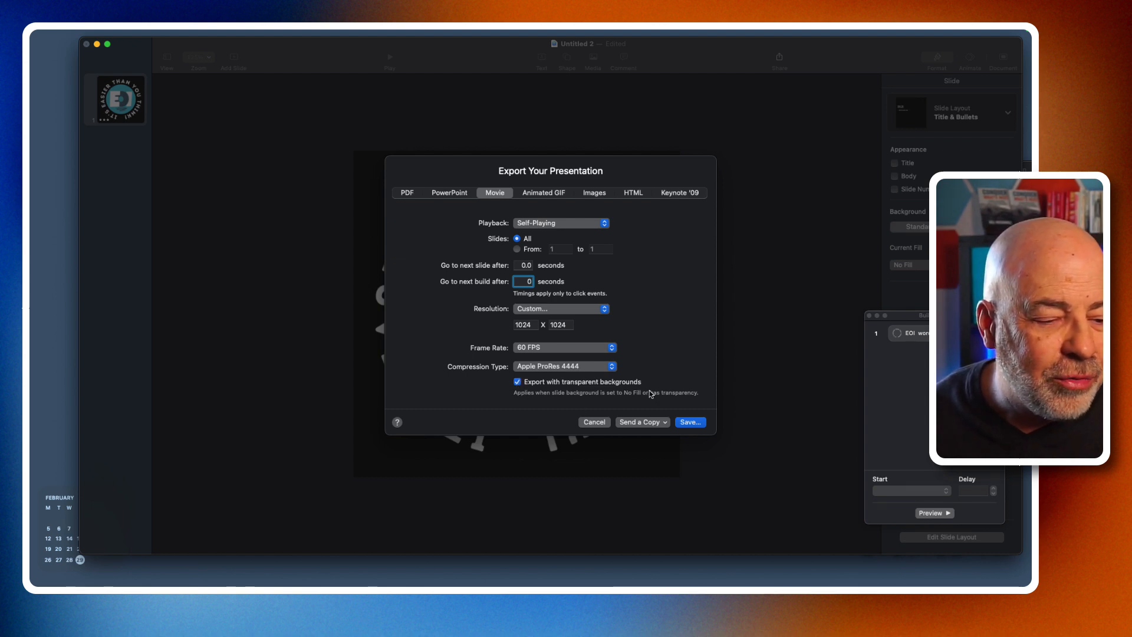
Export the movie to the iCloud Desktop folder under the name Logo Rotation 2024
{"action": "left_click", "coordinate": [689, 422]}
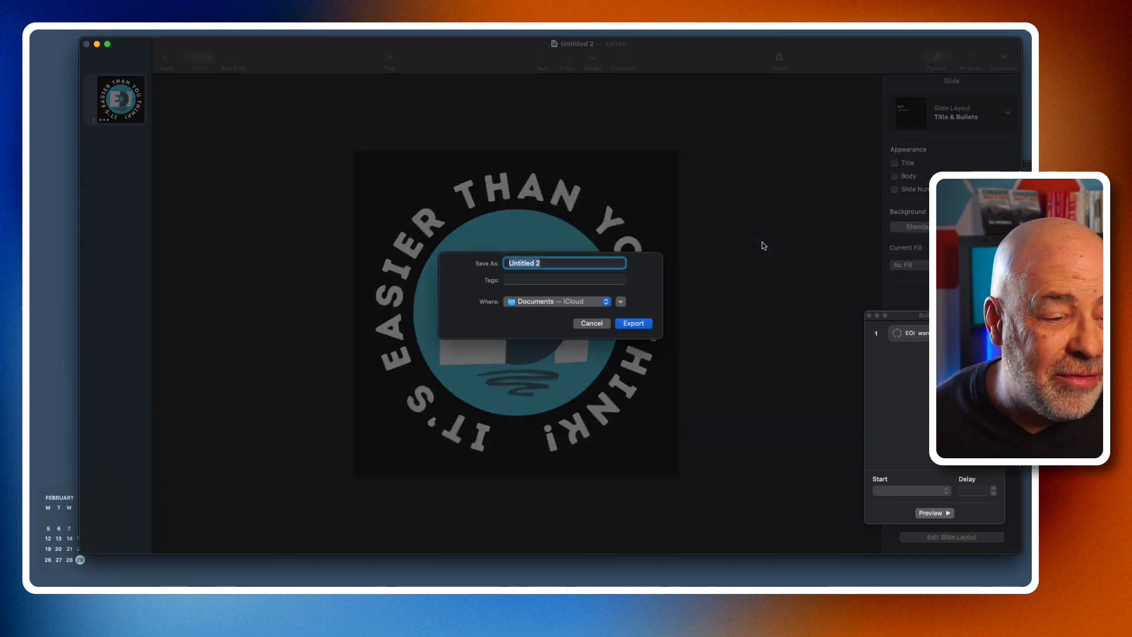
{"action": "left_click", "coordinate": [538, 303]}
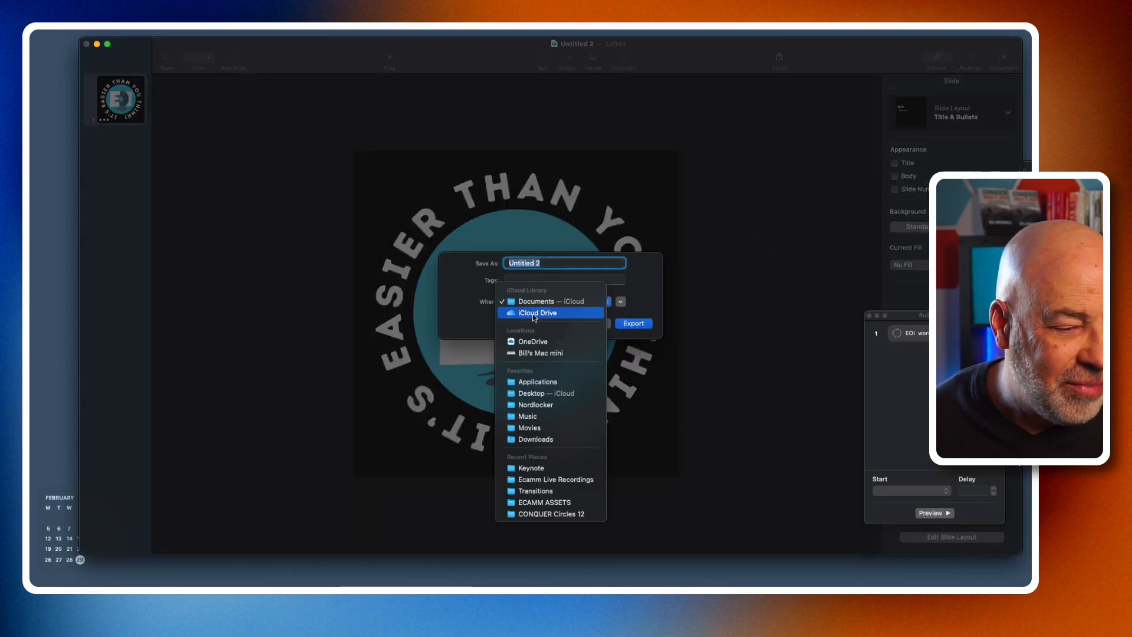
{"action": "left_click", "coordinate": [545, 393]}
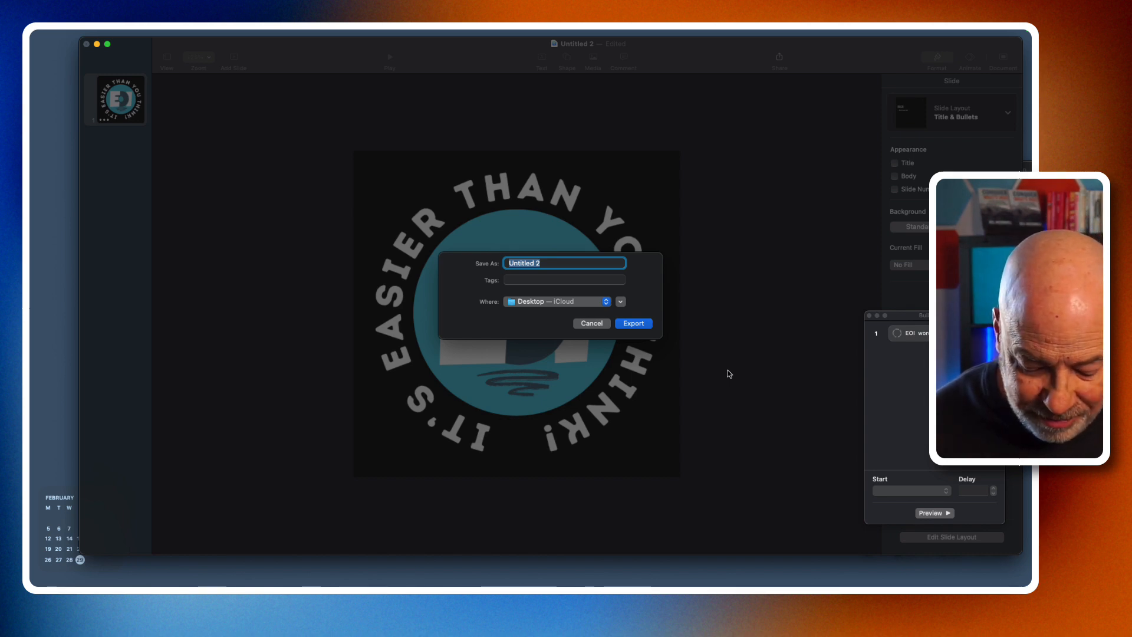
{"action": "type", "text": "Logo"}
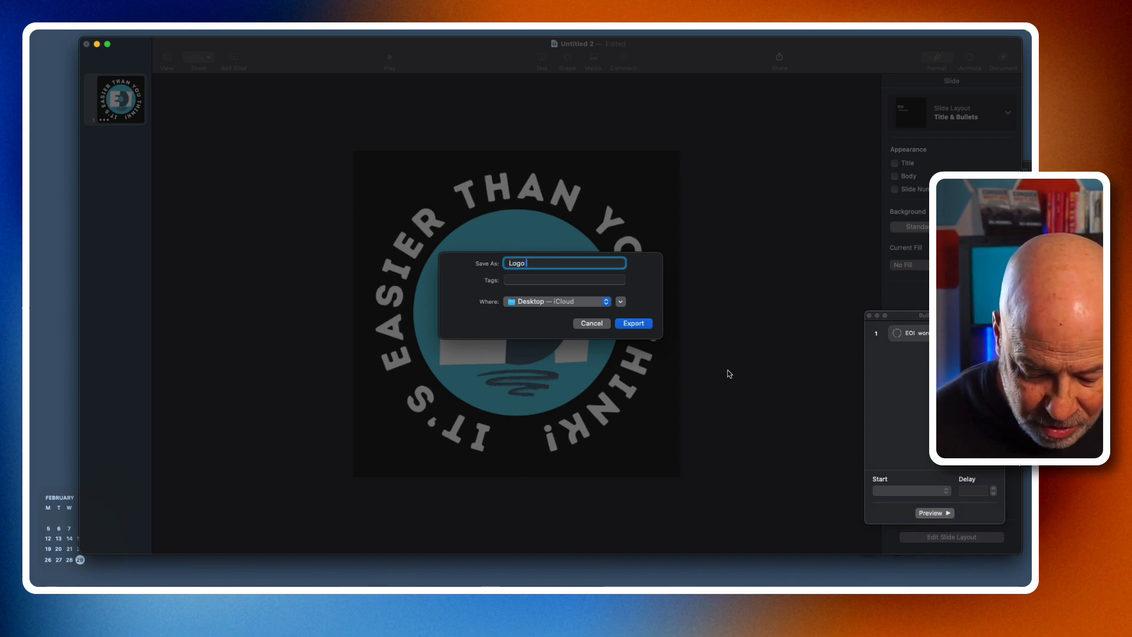
{"action": "type", "text": " Rotatiin"}
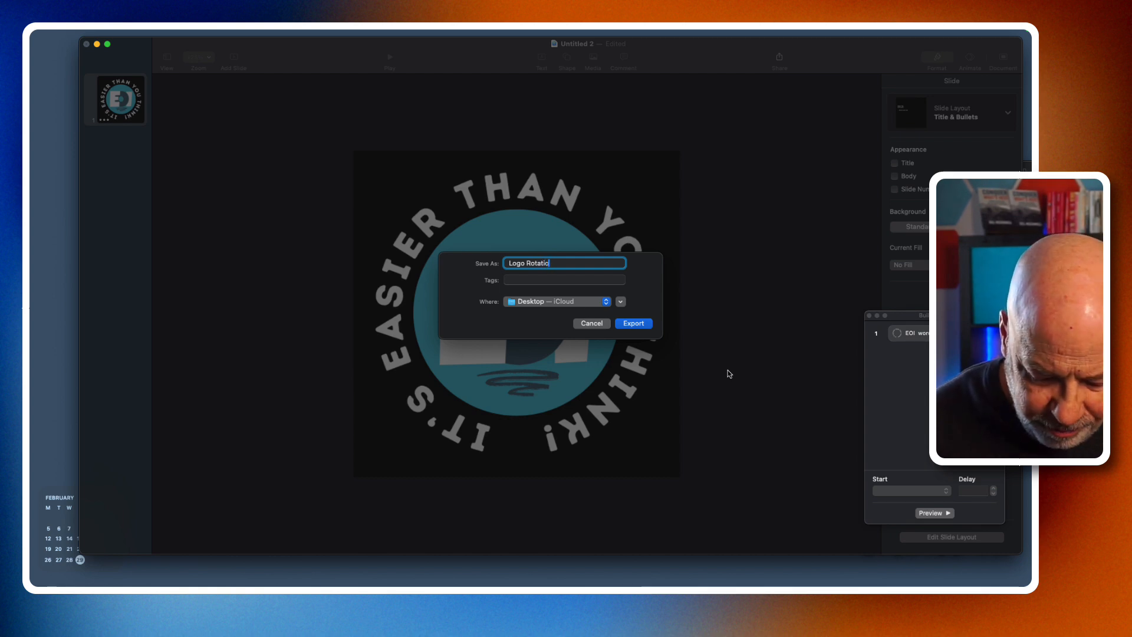
{"action": "type", "text": "n 2024"}
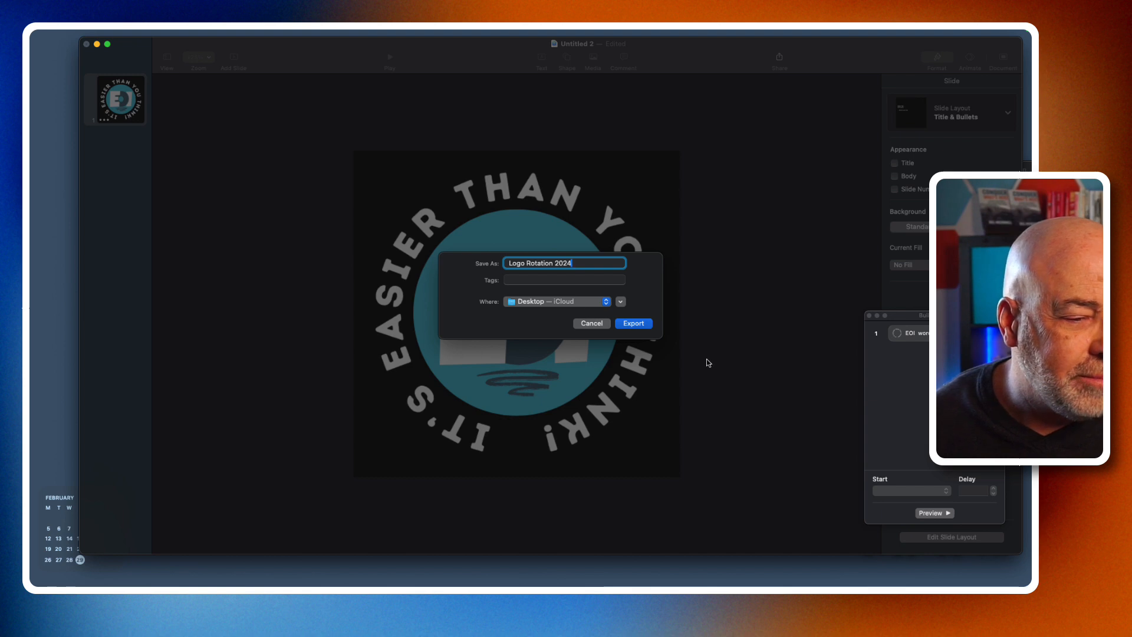
{"action": "left_click", "coordinate": [633, 323]}
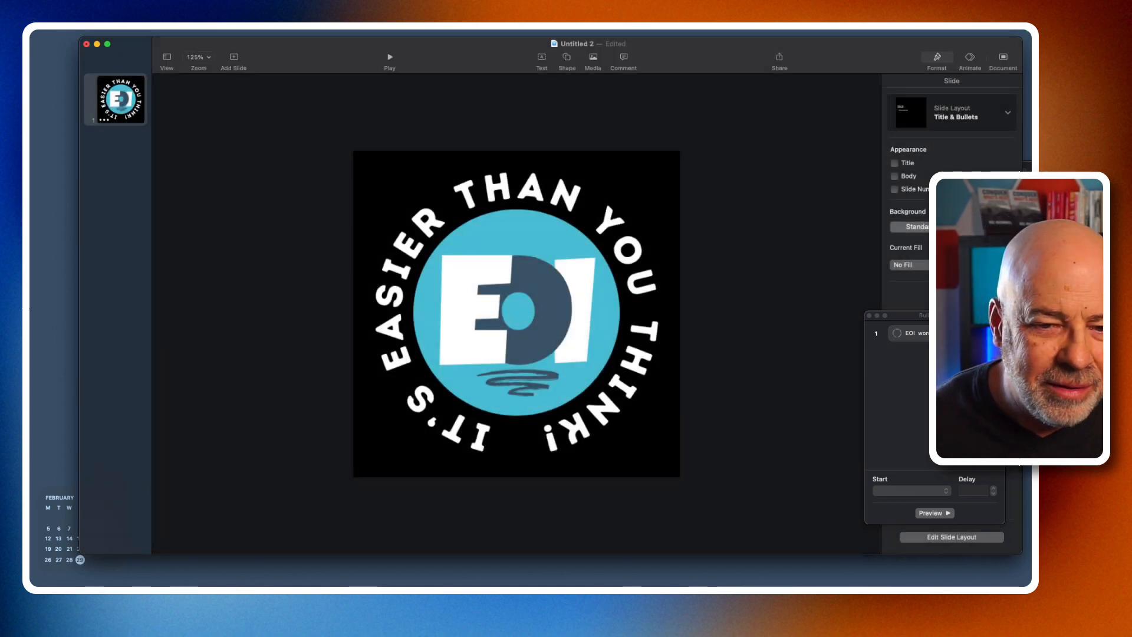
Switch to Finder, move its window into view, and select the Logo Rotation 2024 movie in the Desktop folder
{"action": "left_click", "coordinate": [1027, 283]}
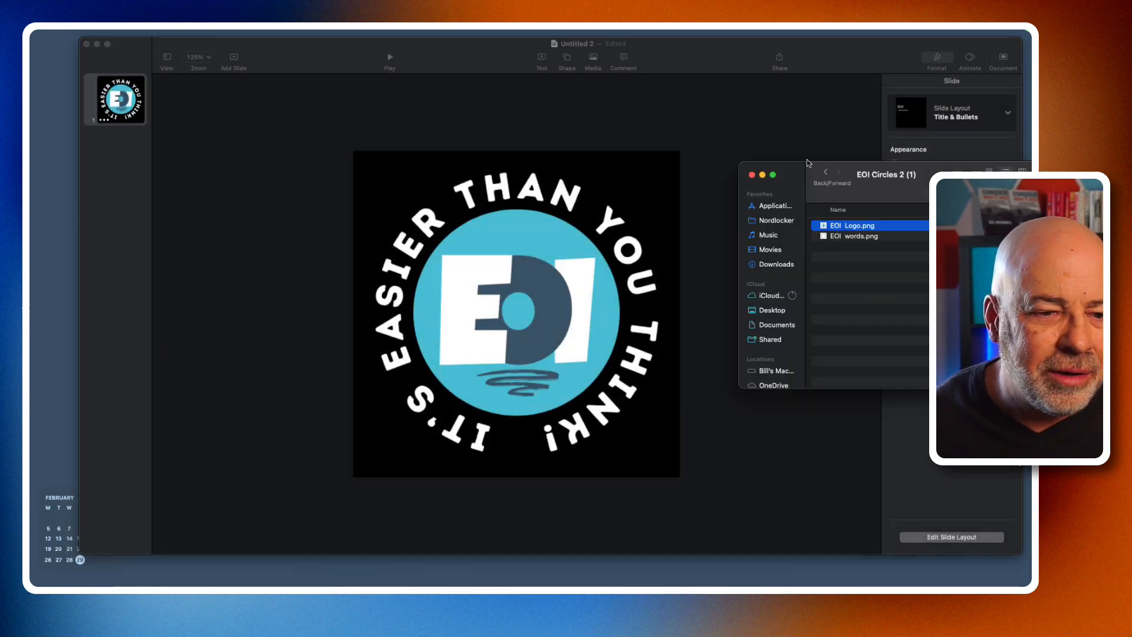
{"action": "left_click_drag", "start_coordinate": [806, 164], "coordinate": [560, 139]}
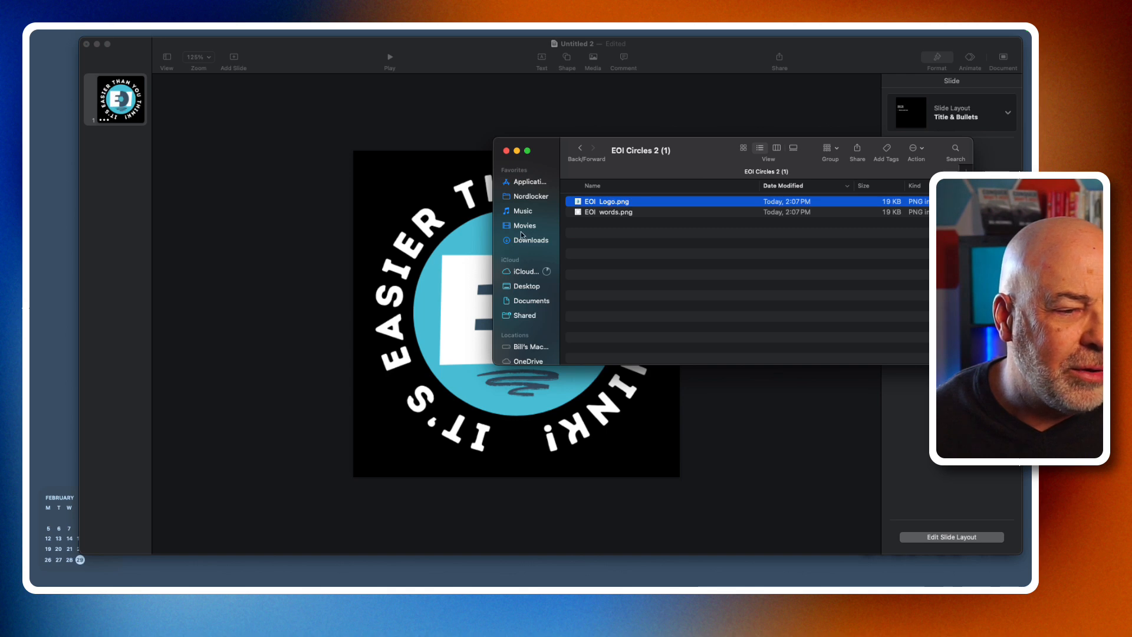
{"action": "left_click", "coordinate": [527, 286]}
{"action": "left_click", "coordinate": [625, 204]}
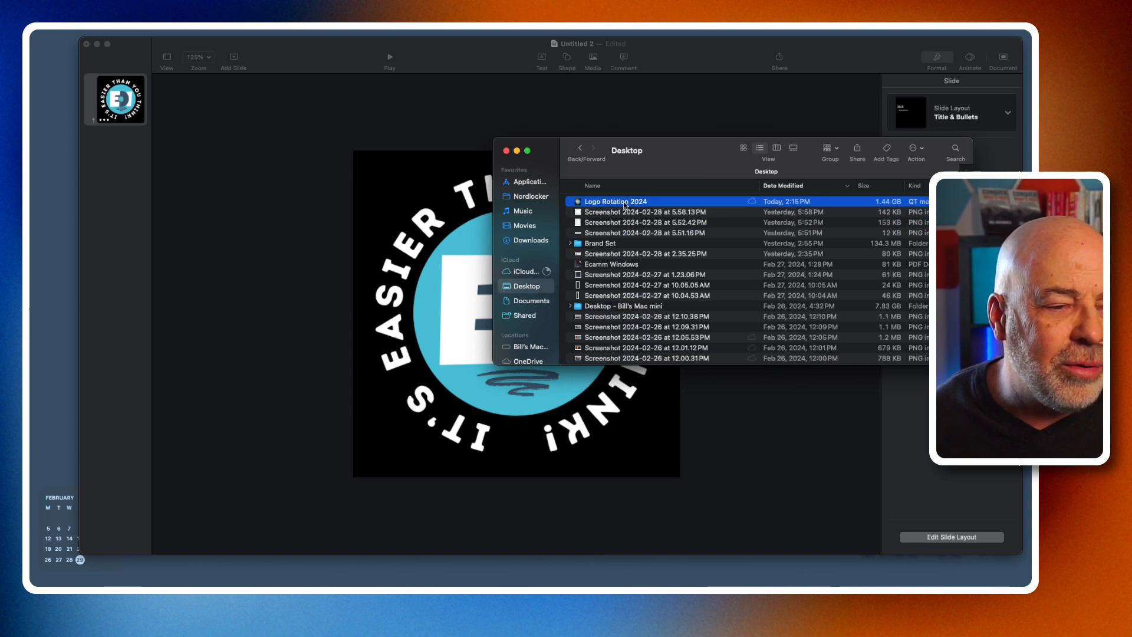